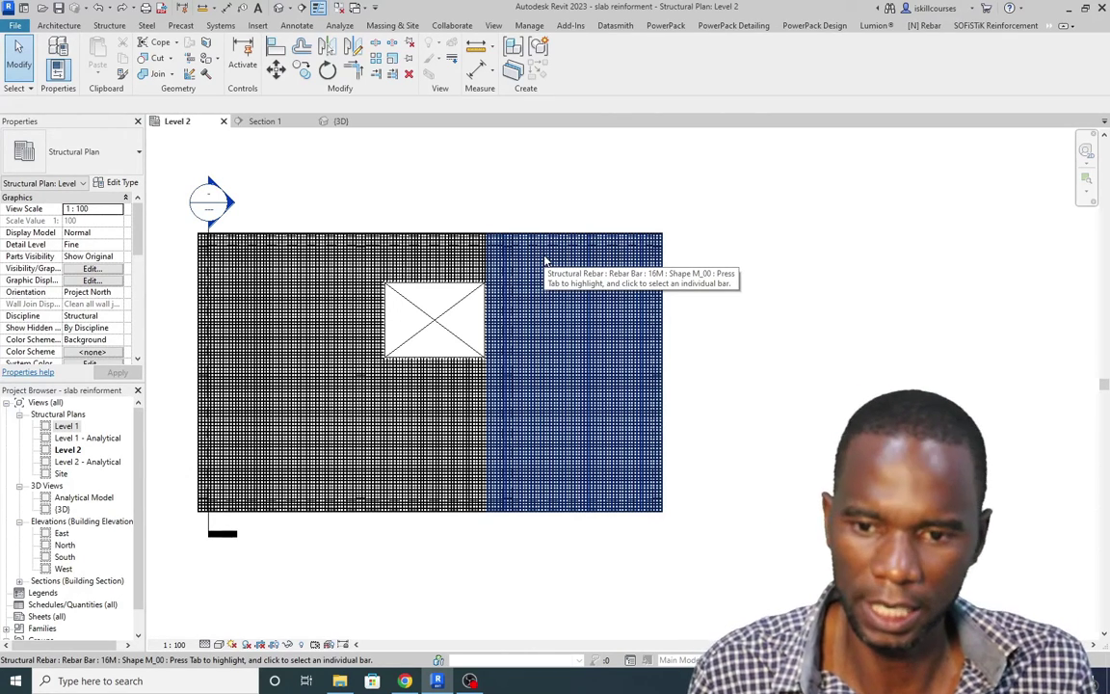
# Step: Examine the existing slab reinforcement in the Level 2 plan and in the Section 1 view
pyautogui.scroll(2, 241, 275)
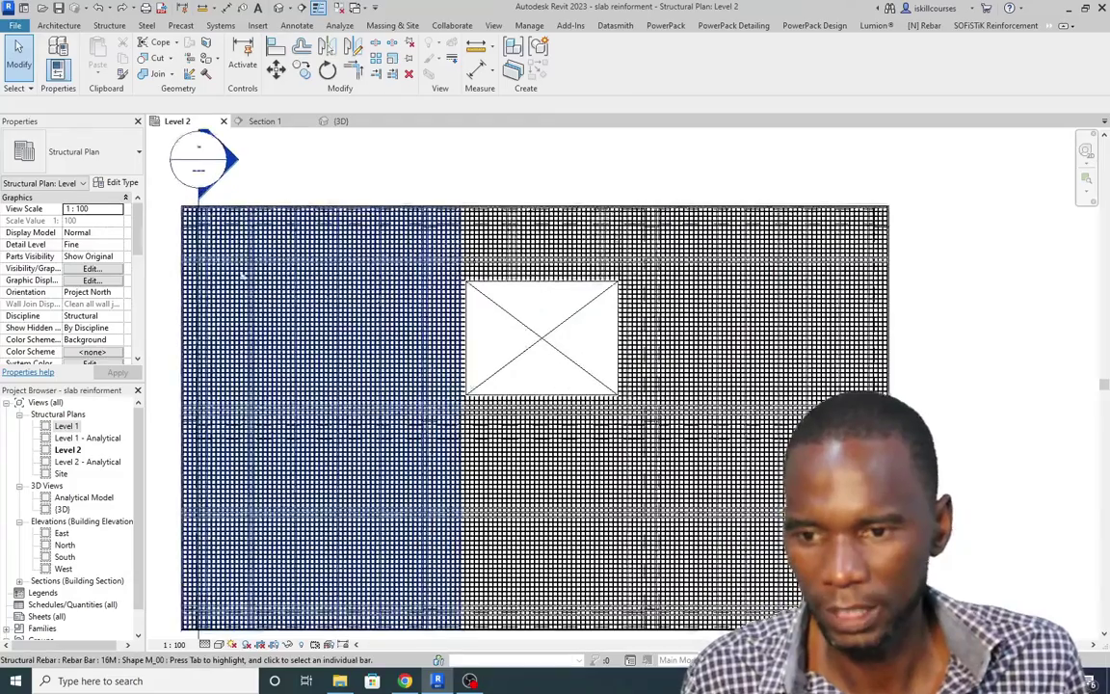
pyautogui.scroll(-2, 245, 270)
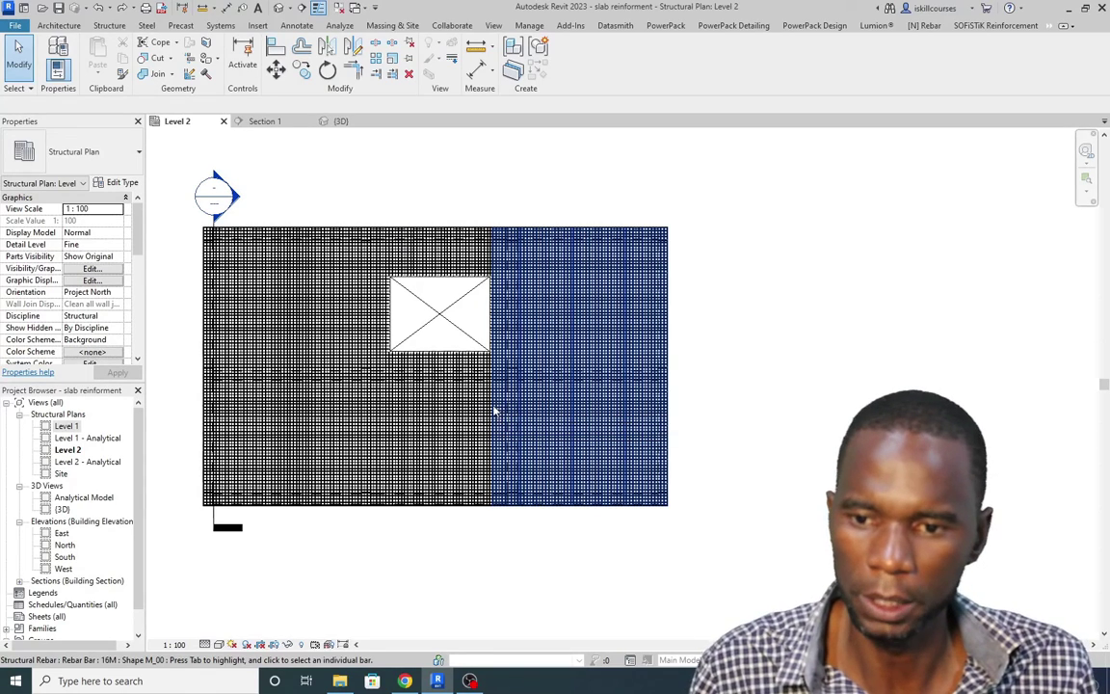
pyautogui.click(262, 122)
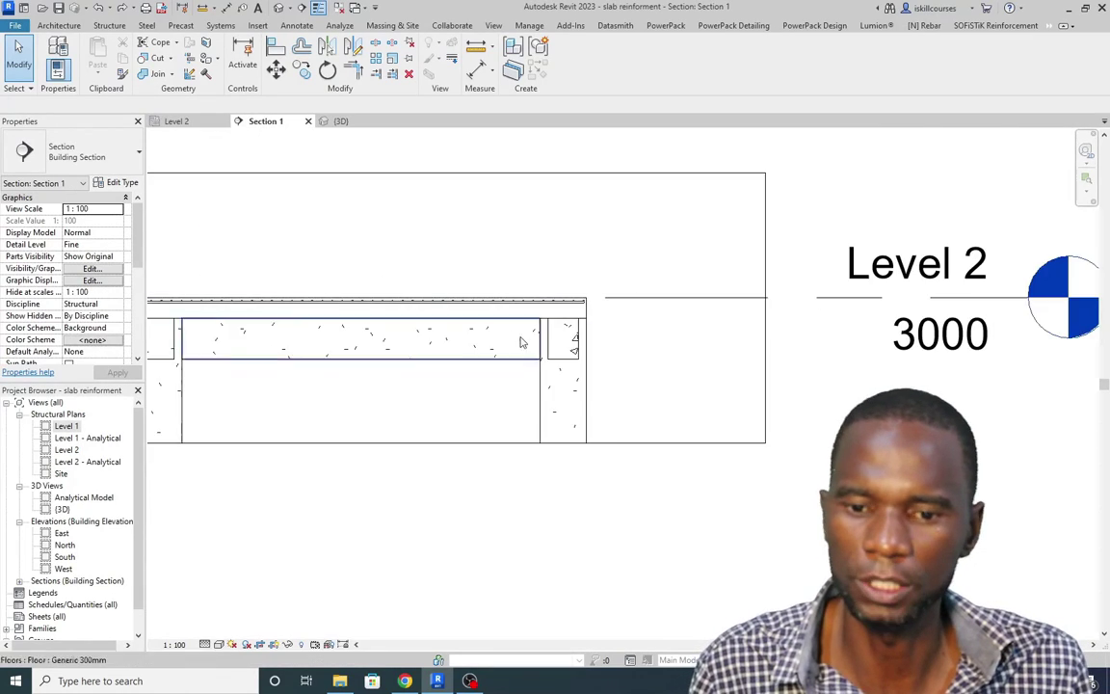
pyautogui.scroll(-3, 521, 342)
pyautogui.scroll(5, 289, 333)
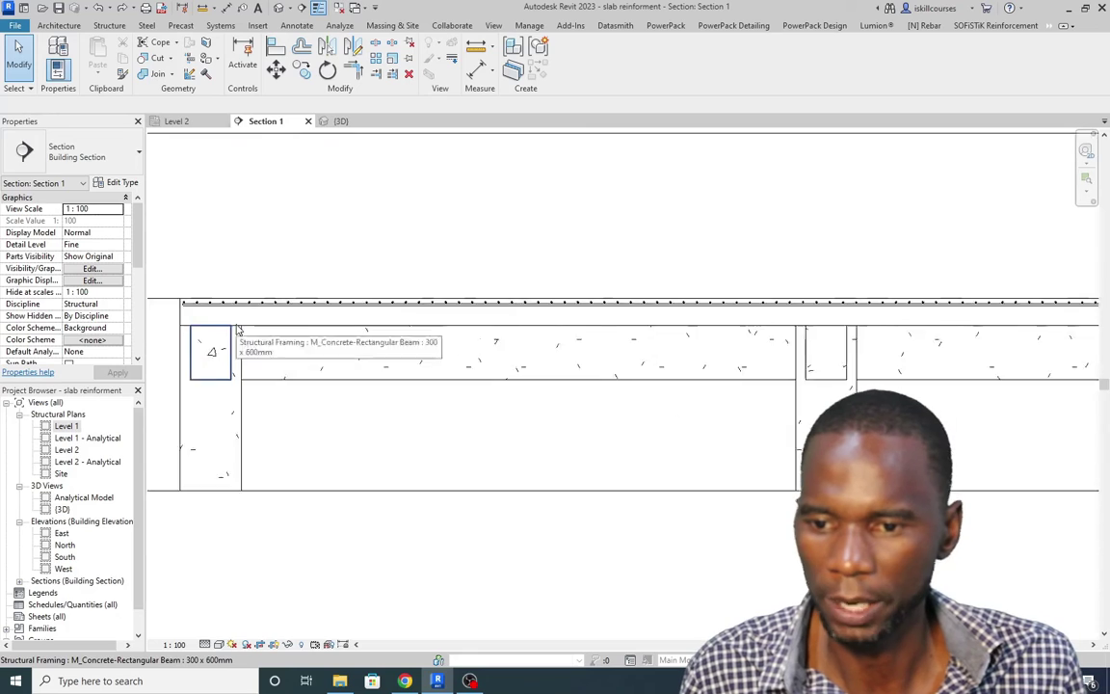
pyautogui.scroll(-1, 227, 318)
pyautogui.scroll(-2, 324, 318)
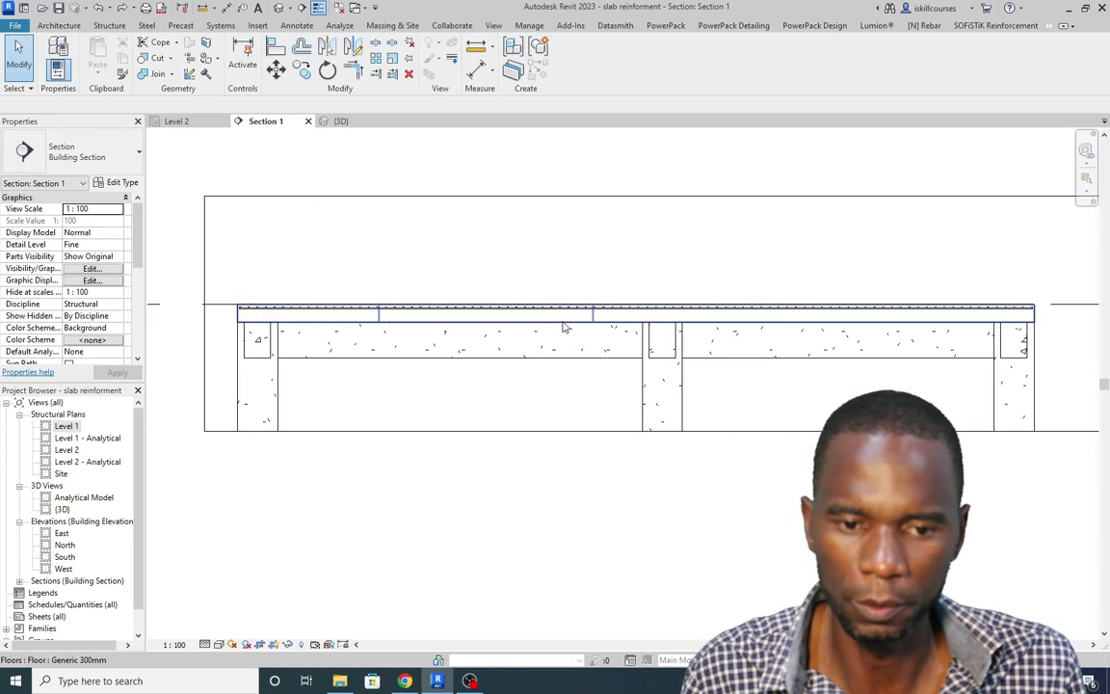
# Step: Examine the reinforced slab, its opening and the supporting beams and columns in the 3D view
pyautogui.click(342, 122)
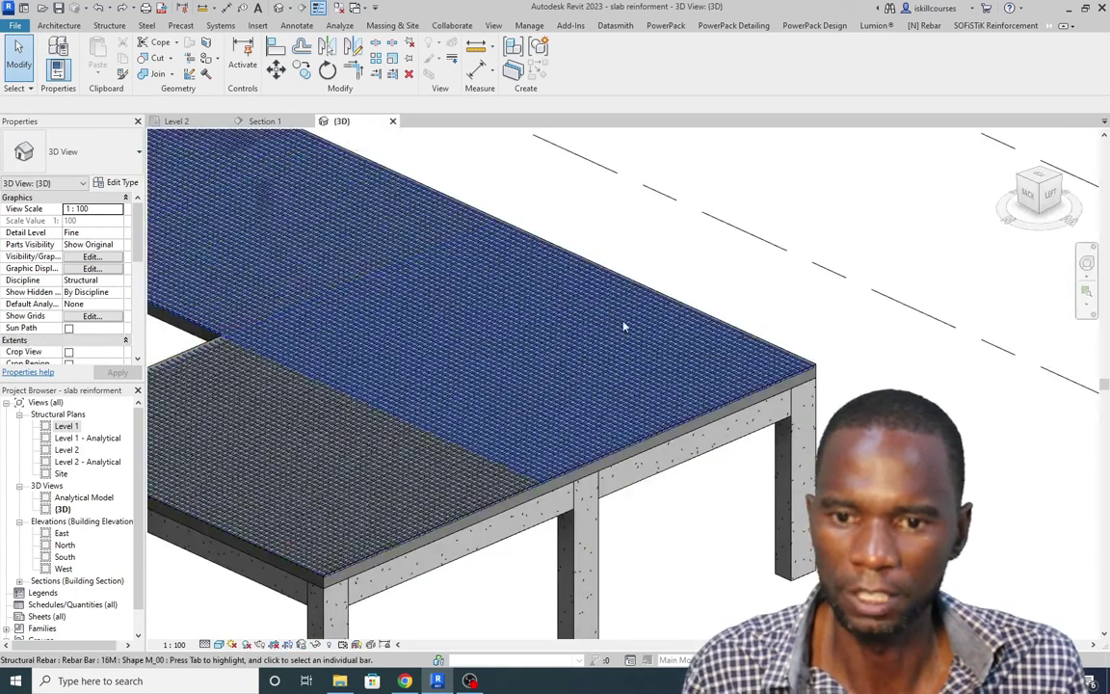
pyautogui.scroll(-4, 579, 318)
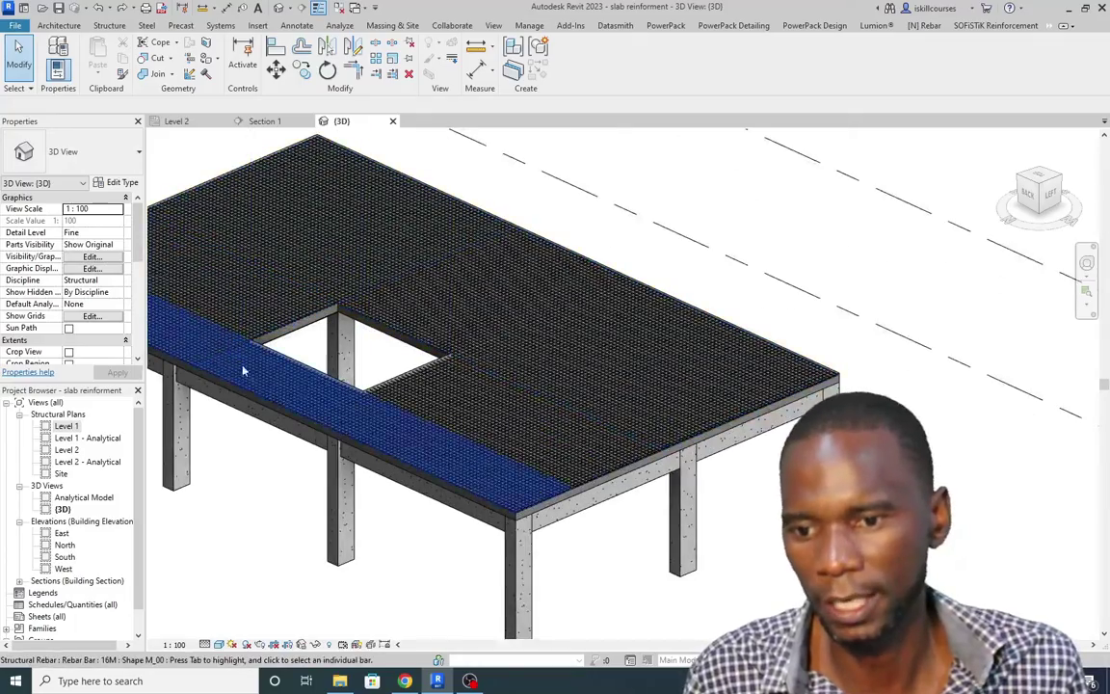
pyautogui.scroll(-1, 598, 328)
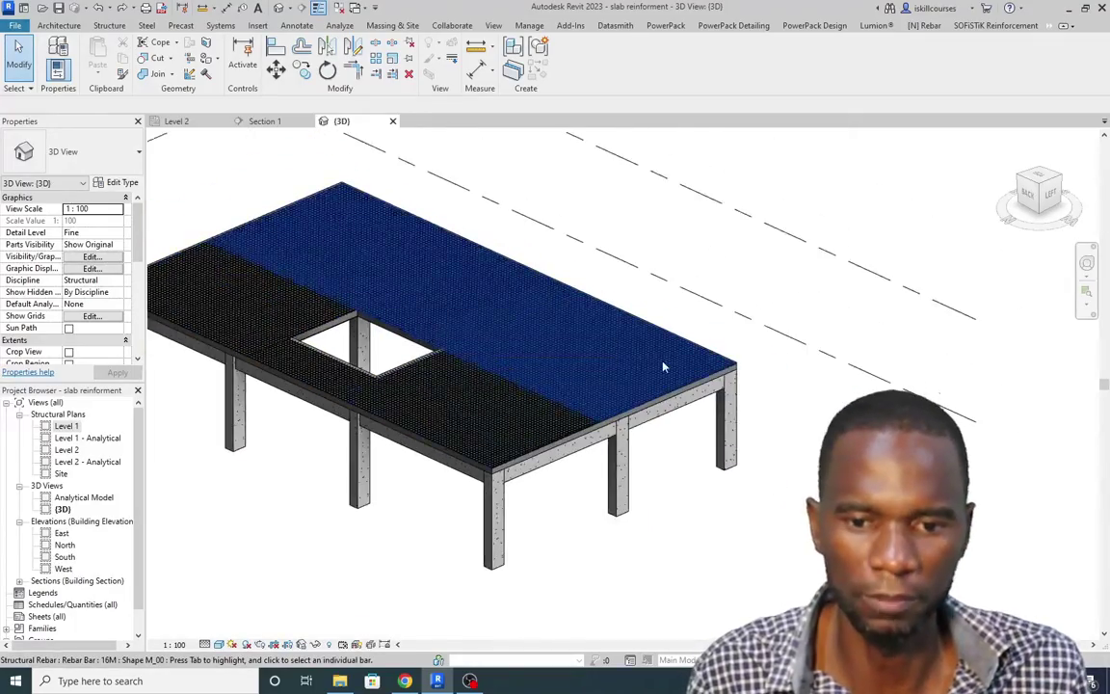
pyautogui.scroll(4, 708, 261)
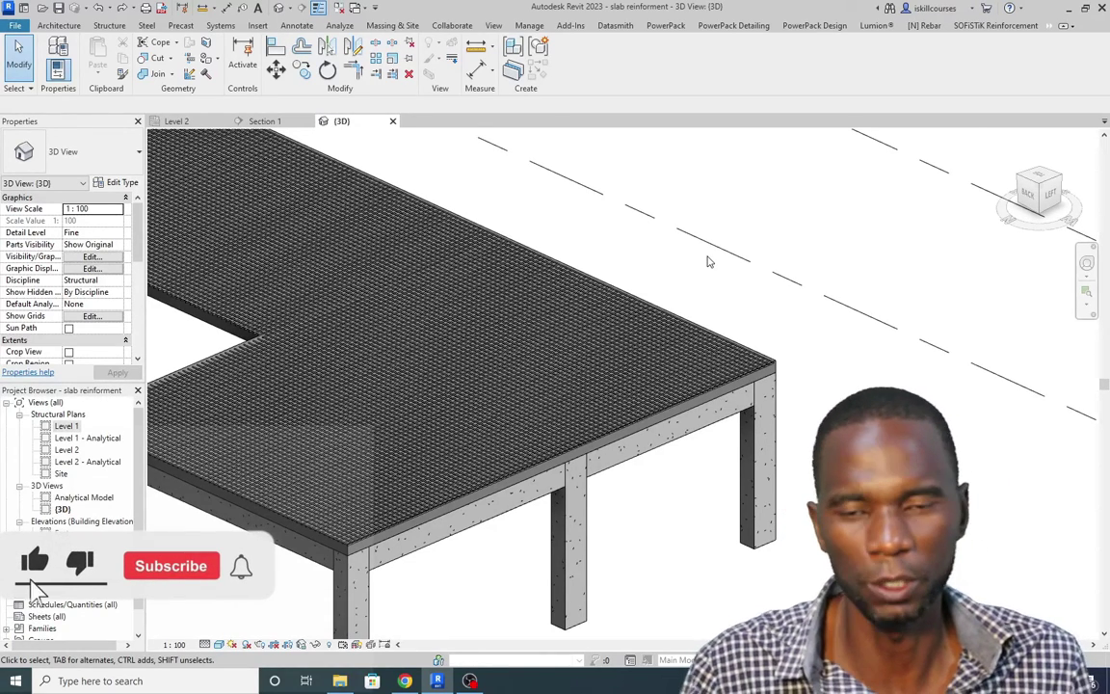
pyautogui.scroll(-3, 669, 282)
pyautogui.scroll(2, 661, 289)
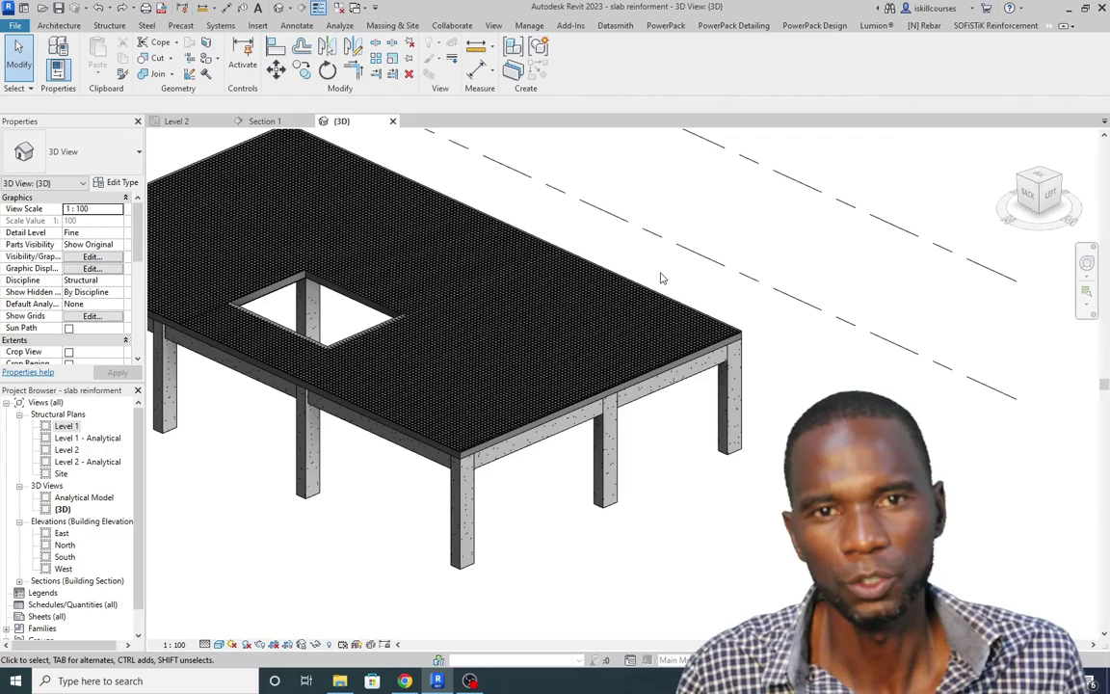
pyautogui.scroll(3, 601, 319)
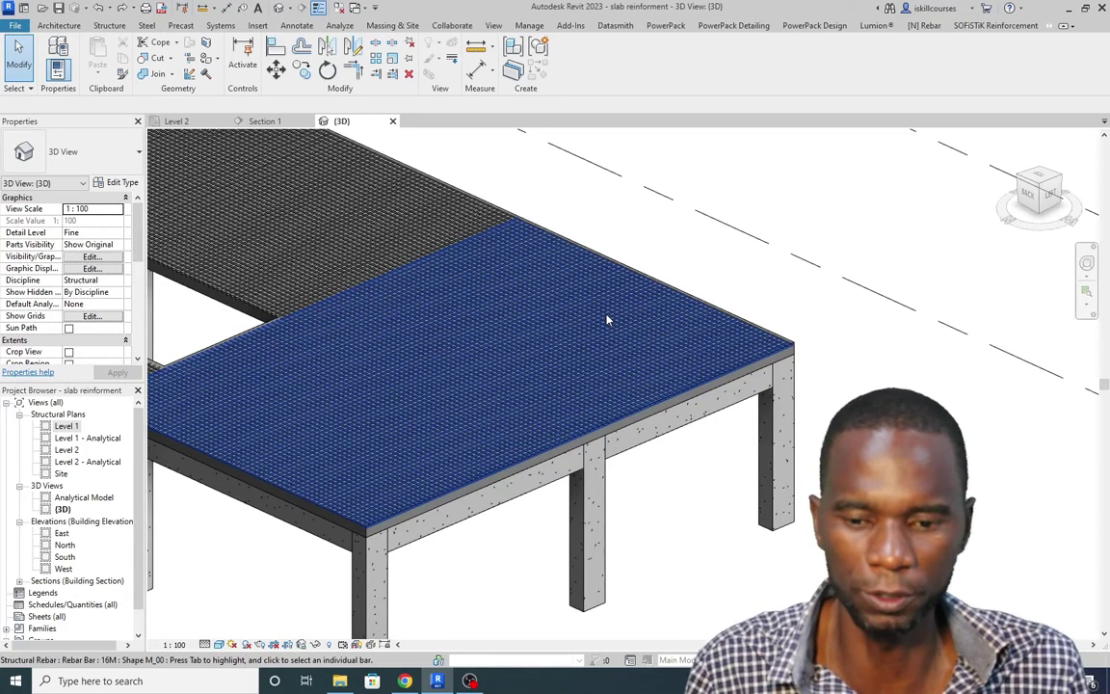
pyautogui.scroll(-3, 608, 320)
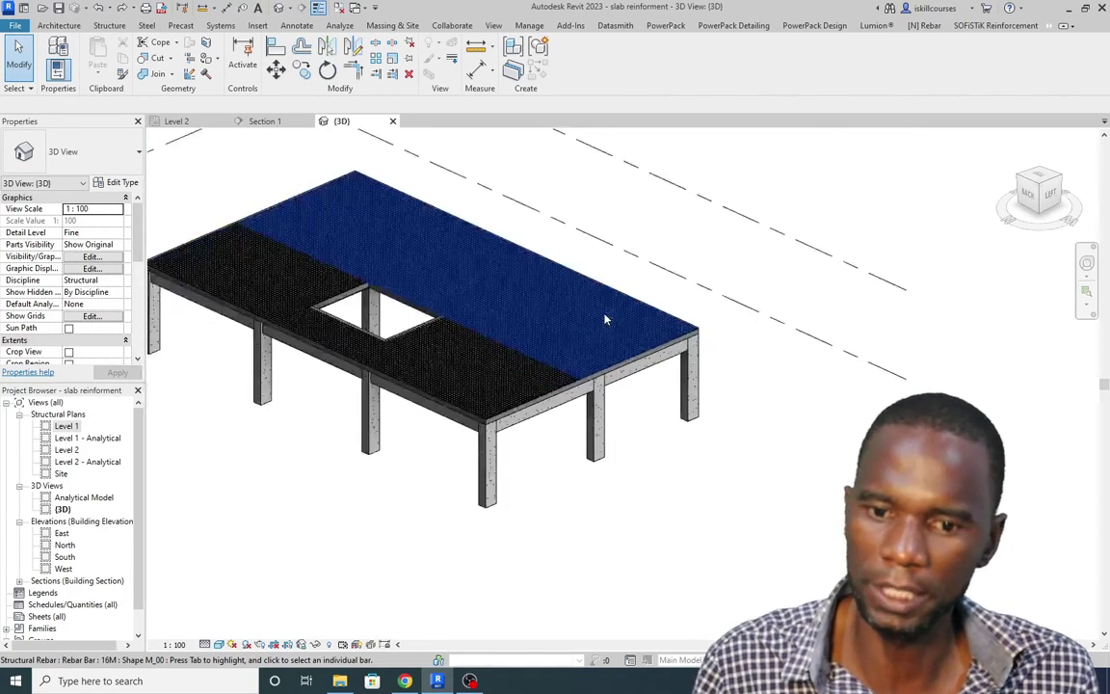
pyautogui.scroll(-2, 559, 332)
pyautogui.scroll(3, 649, 376)
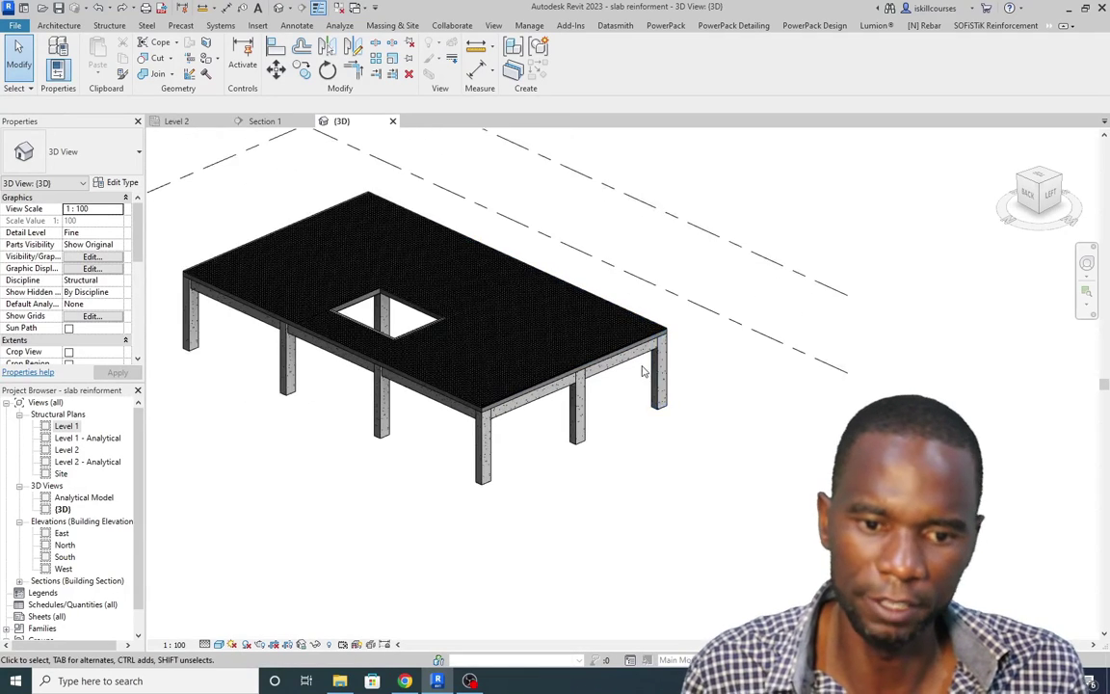
pyautogui.scroll(-2, 617, 362)
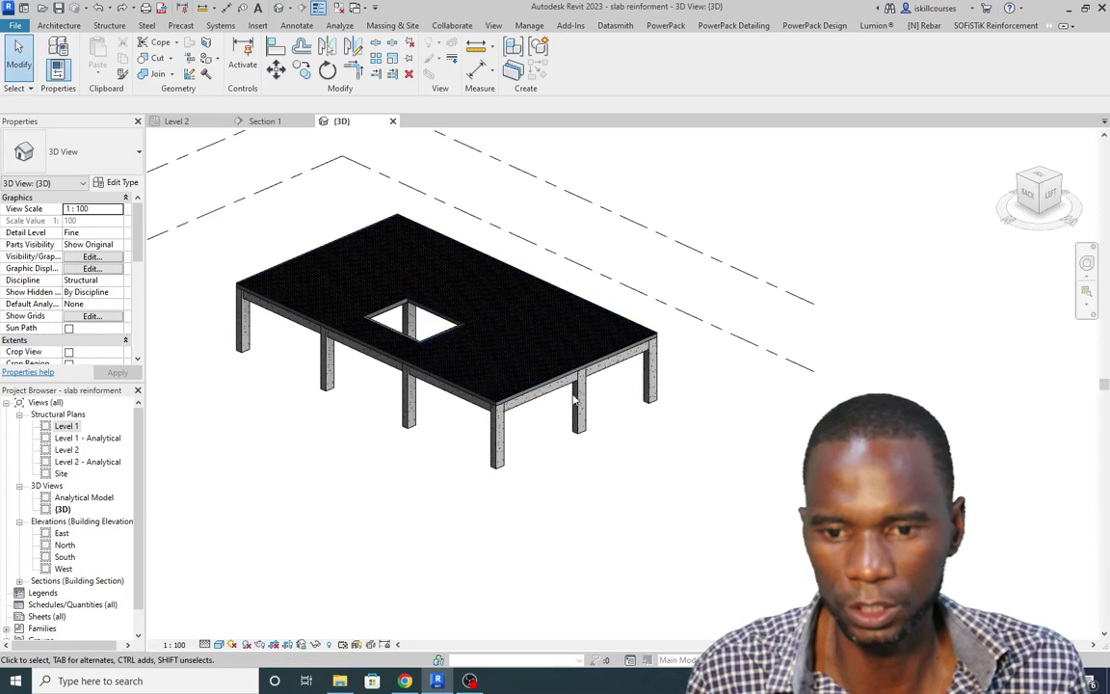
# Step: Select the whole model in 3D, filter the selection to Structural Rebar only, and delete that rebar
pyautogui.scroll(-2, 620, 394)
pyautogui.moveTo(660, 451); pyautogui.dragTo(353, 247)
pyautogui.scroll(4, 565, 370)
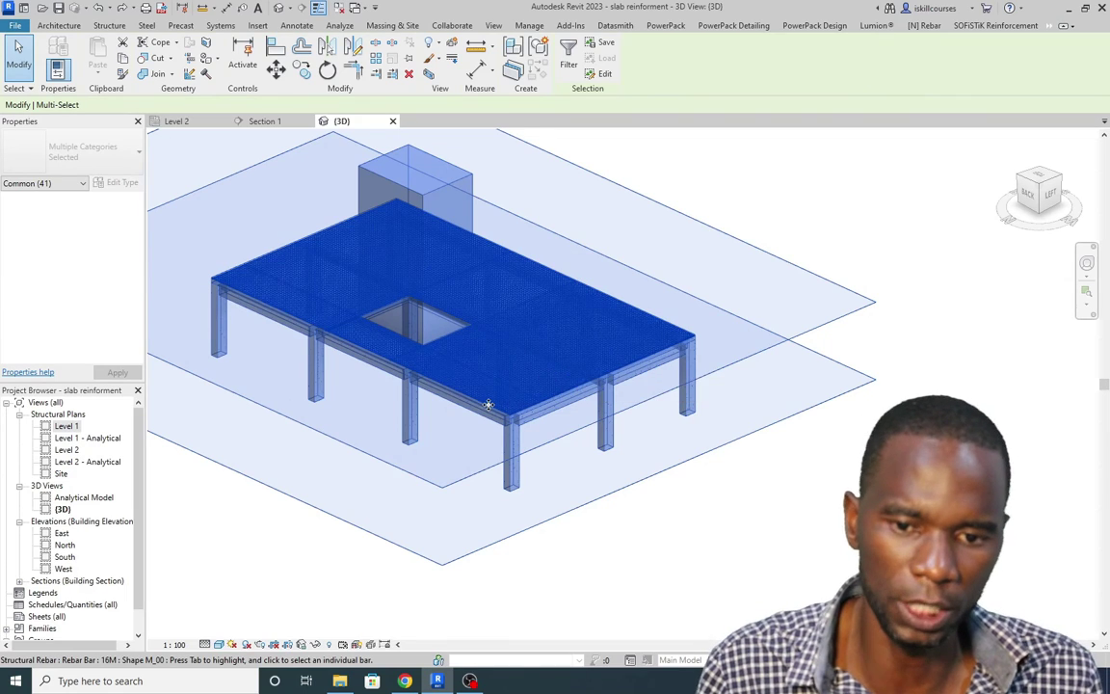
pyautogui.scroll(-1, 532, 295)
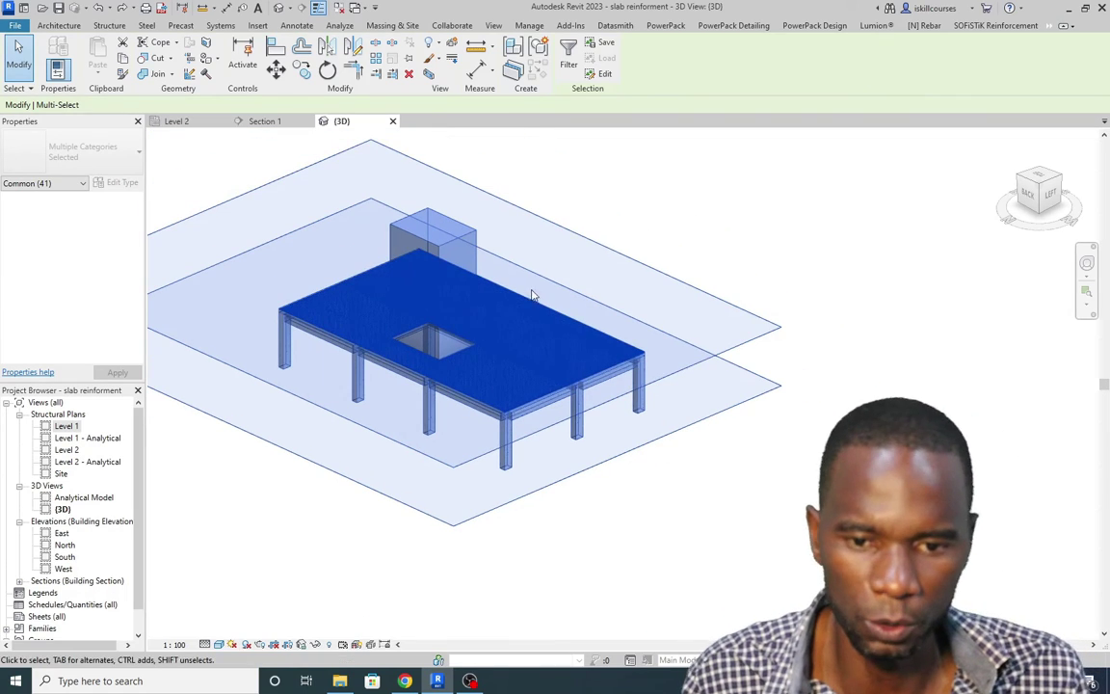
pyautogui.click(569, 53)
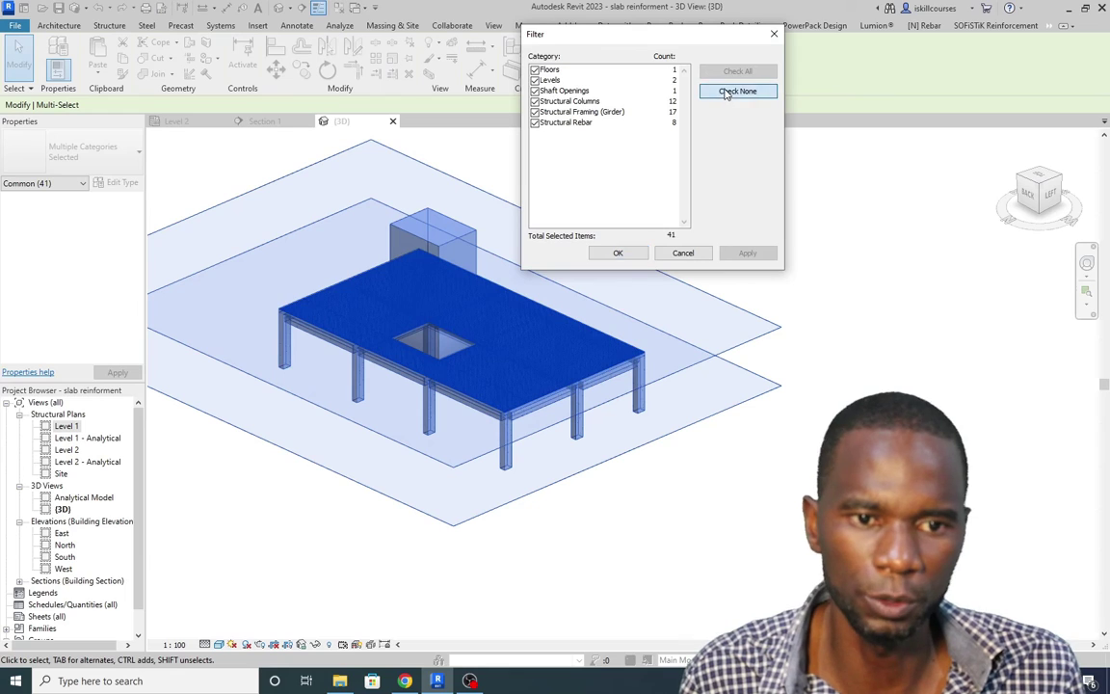
pyautogui.click(737, 91)
pyautogui.click(535, 122)
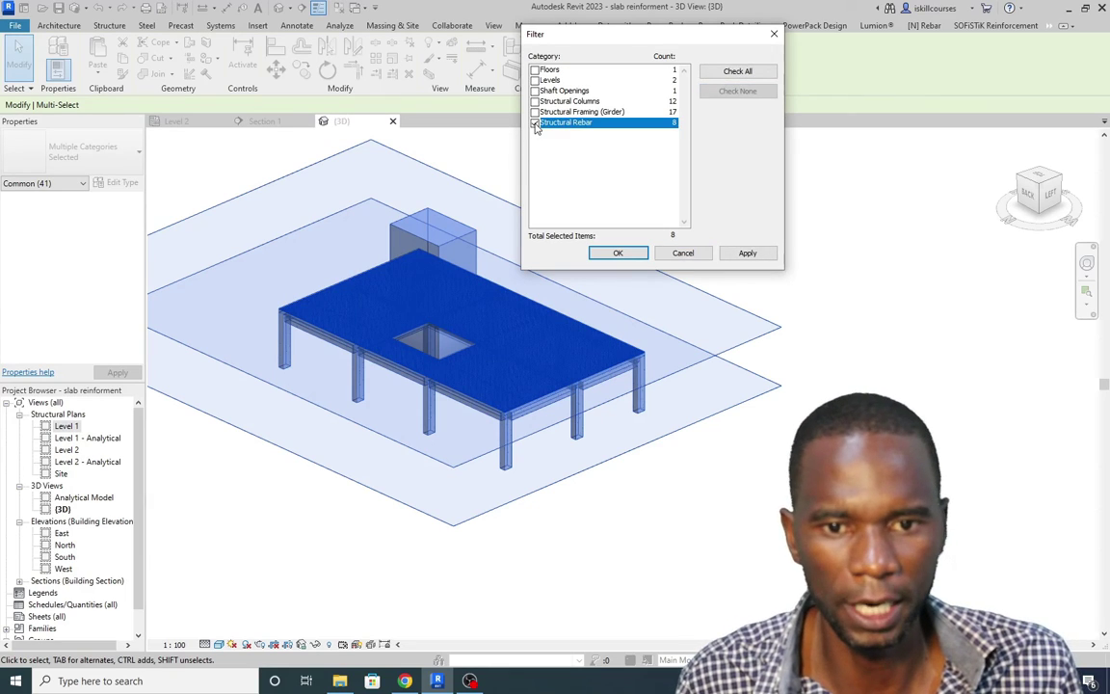
pyautogui.click(747, 253)
pyautogui.click(618, 252)
pyautogui.scroll(5, 625, 341)
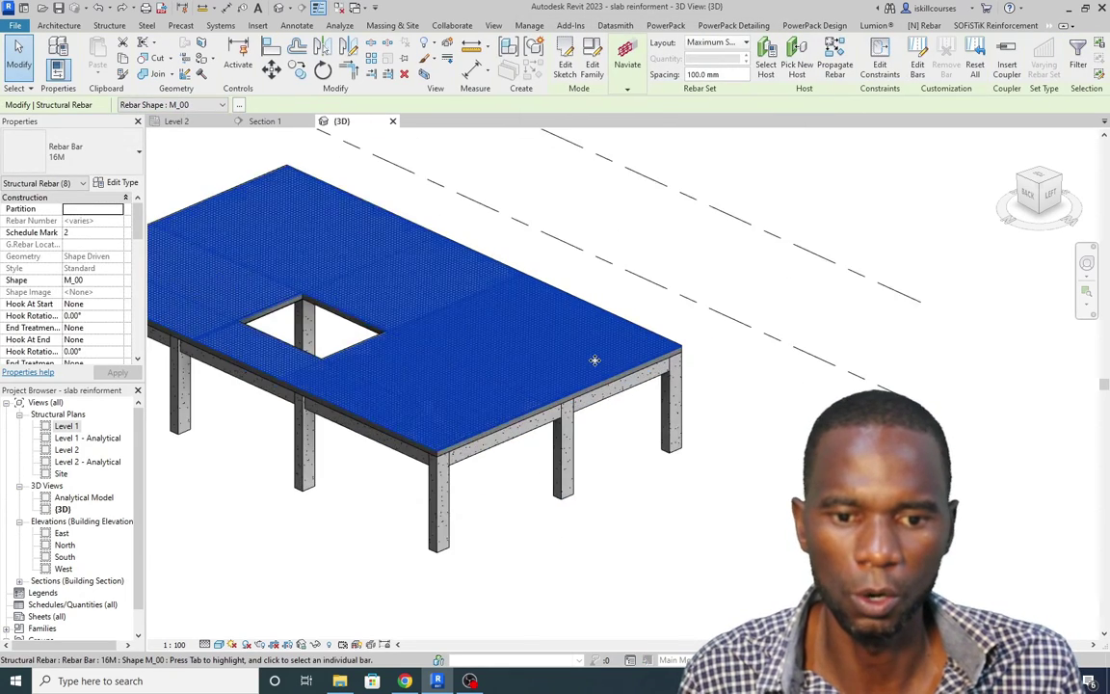
pyautogui.scroll(-2, 594, 322)
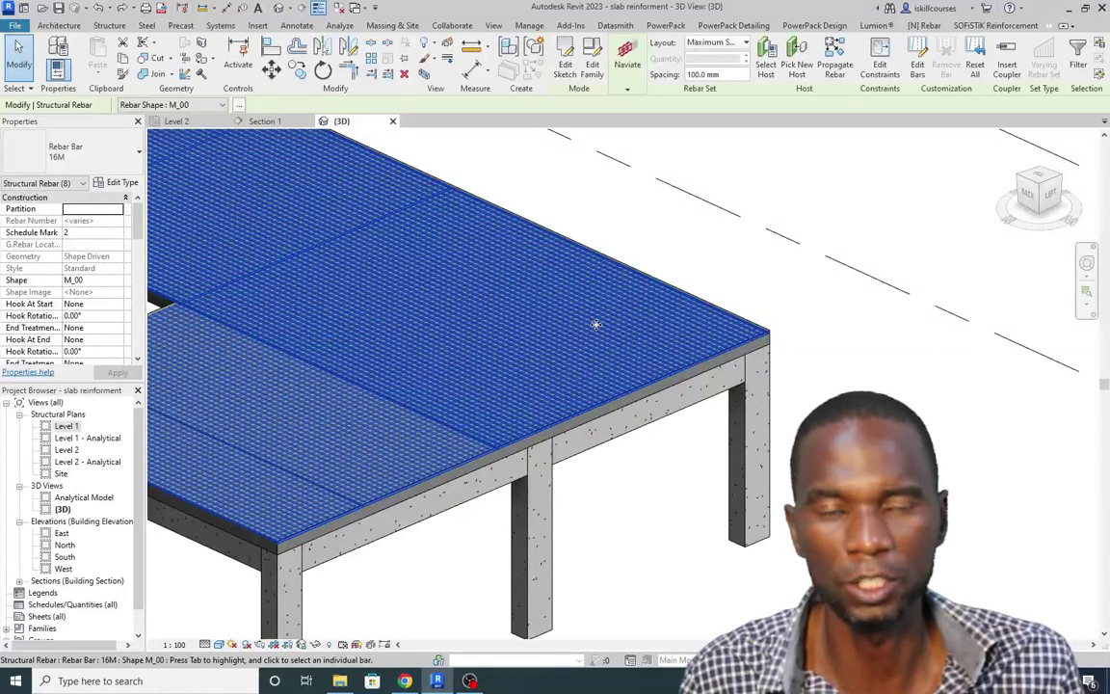
pyautogui.scroll(-3, 594, 333)
pyautogui.scroll(-2, 544, 360)
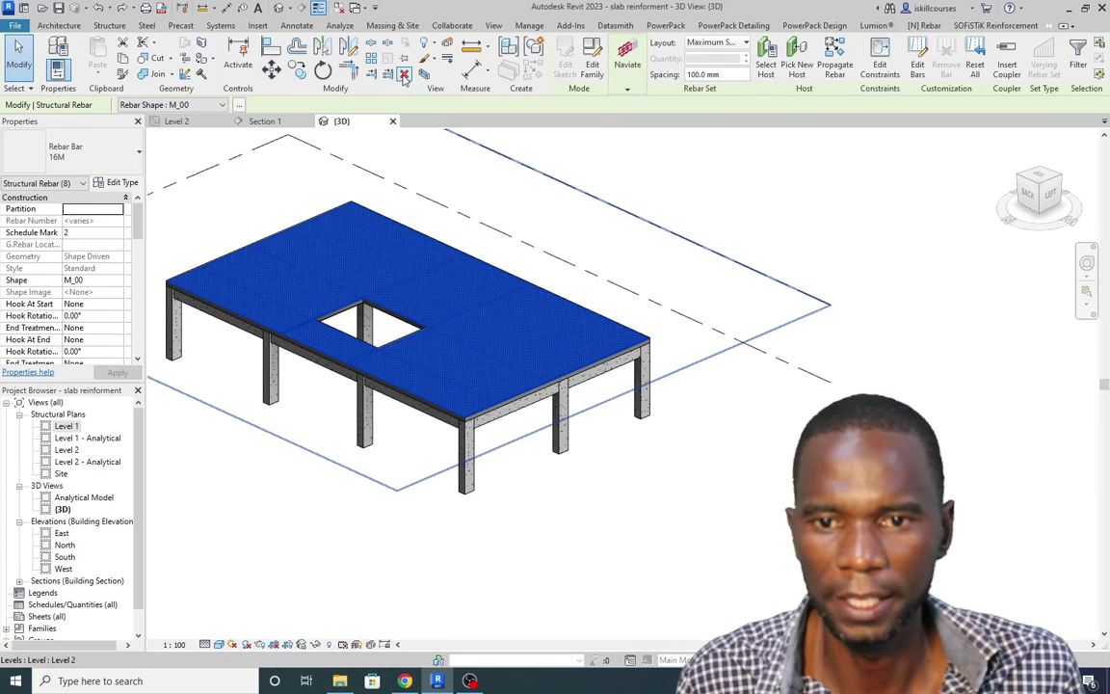
pyautogui.press('Escape')
pyautogui.scroll(4, 498, 355)
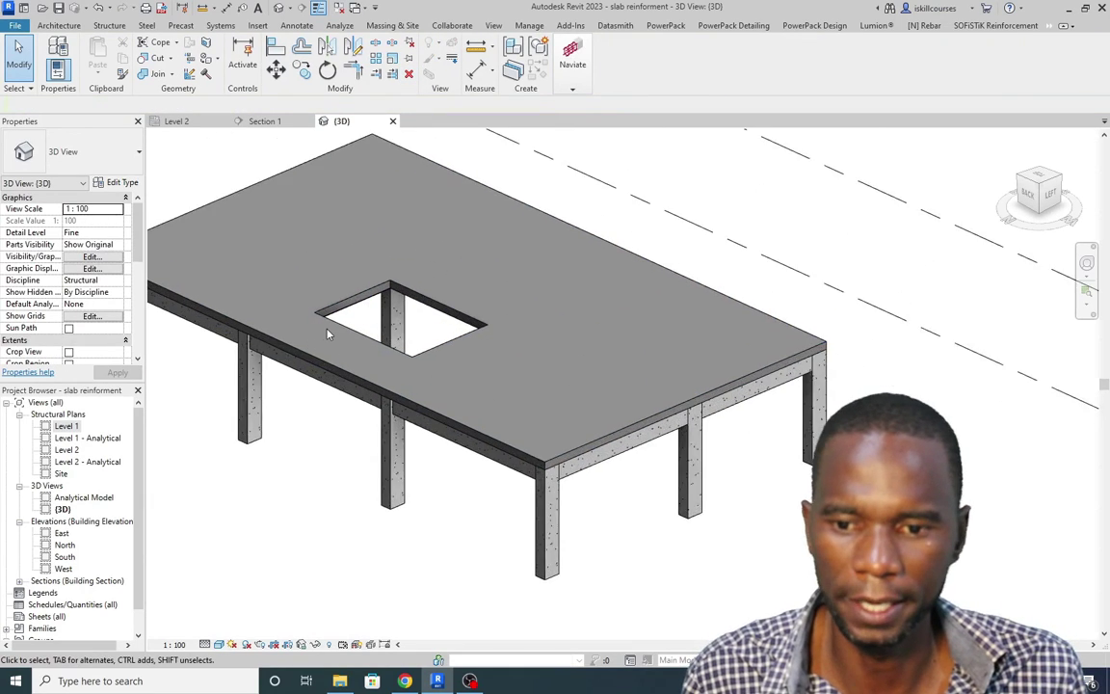
pyautogui.scroll(-6, 449, 368)
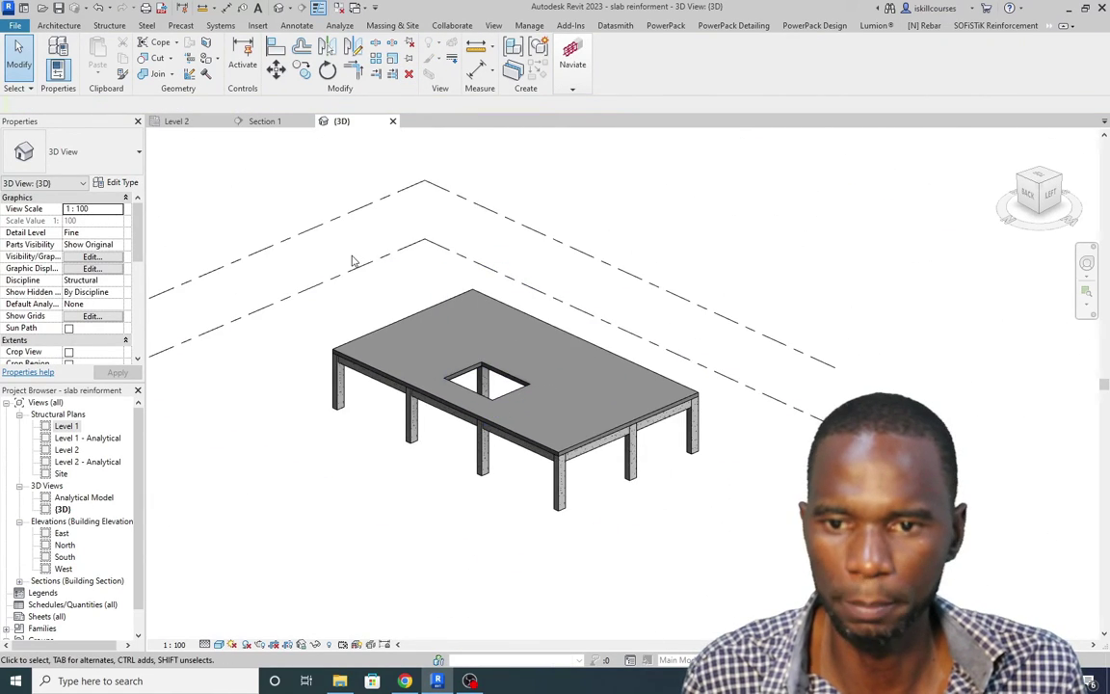
# Step: In the Level 2 structural plan, temporarily isolate the Generic 300mm floor slab and clear the selection
pyautogui.click(263, 120)
pyautogui.click(170, 122)
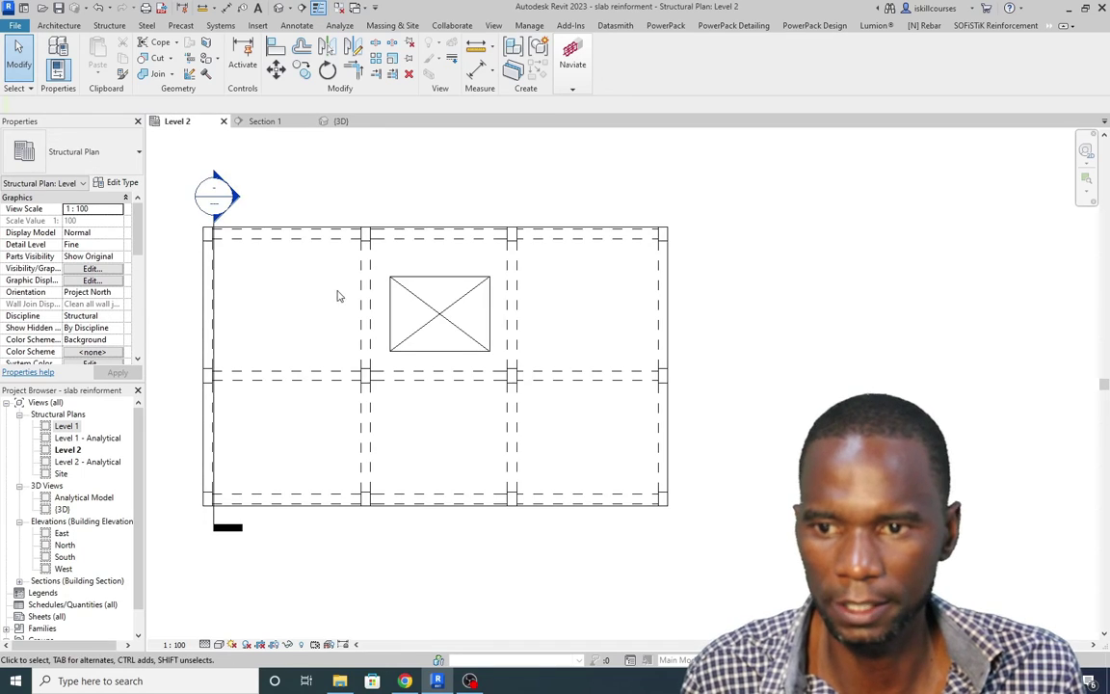
pyautogui.press('z')
pyautogui.press('f')
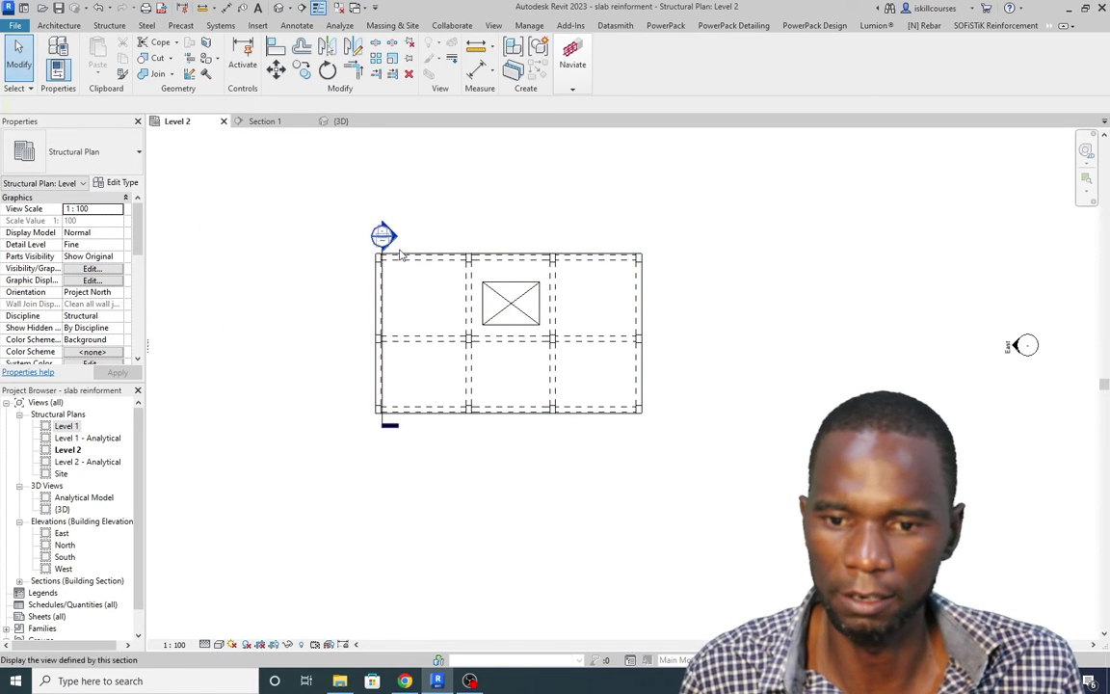
pyautogui.scroll(2, 615, 352)
pyautogui.scroll(-1, 430, 347)
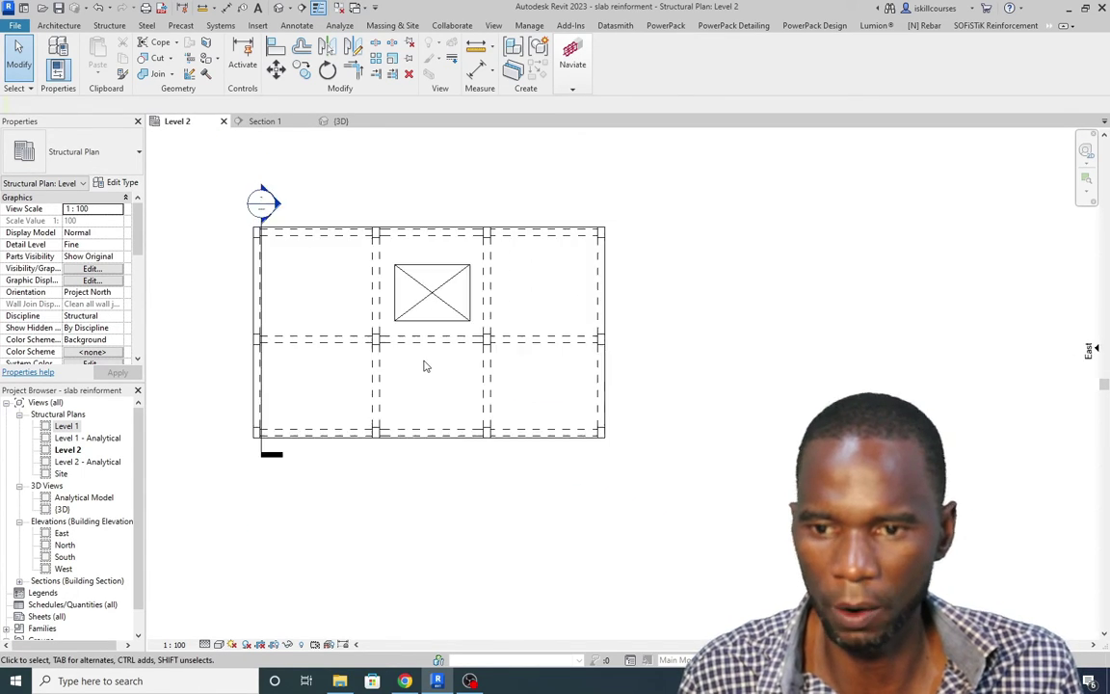
pyautogui.scroll(1, 424, 356)
pyautogui.scroll(1, 203, 211)
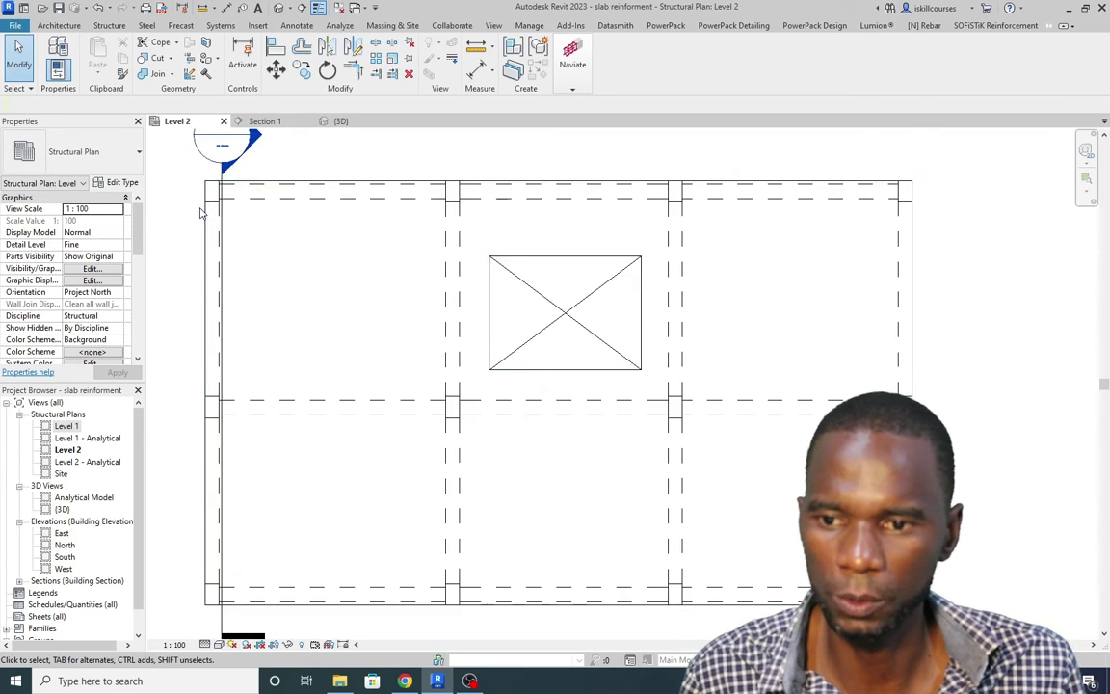
pyautogui.scroll(-2, 229, 278)
pyautogui.scroll(1, 637, 234)
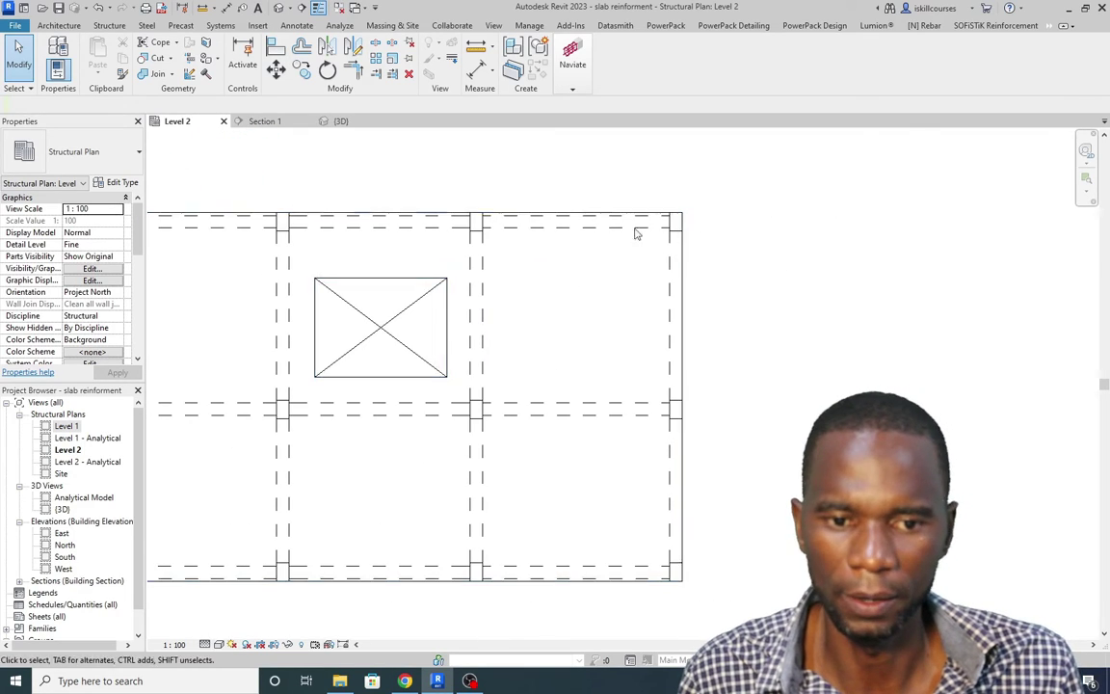
pyautogui.click(536, 214)
pyautogui.scroll(-1, 434, 280)
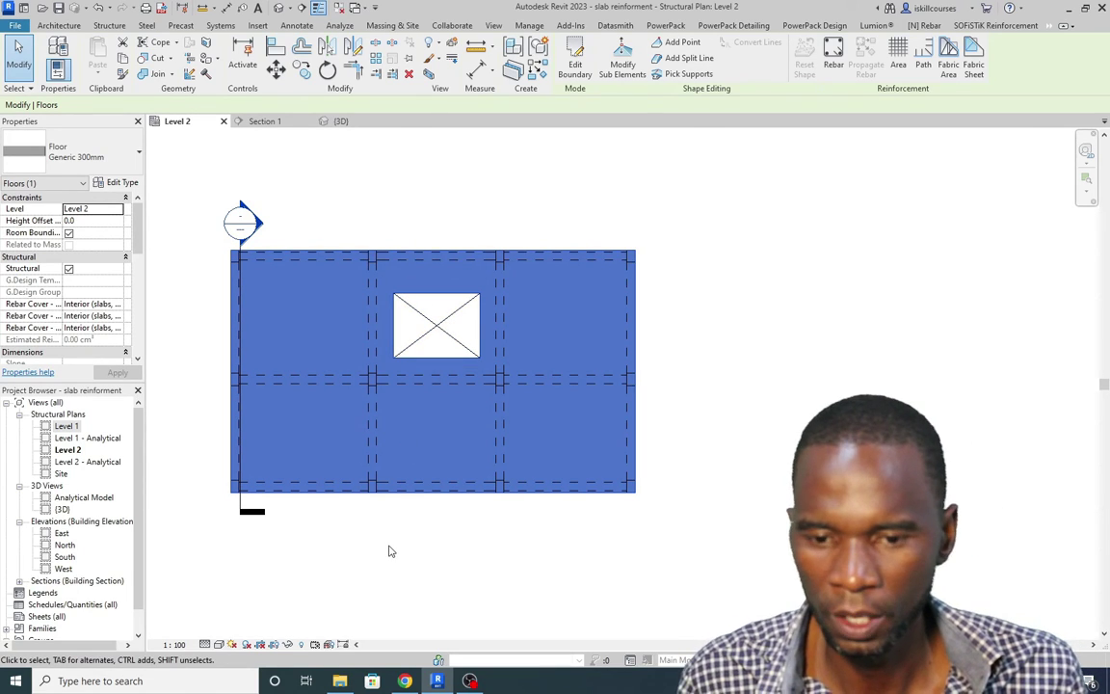
pyautogui.press('h')
pyautogui.press('i')
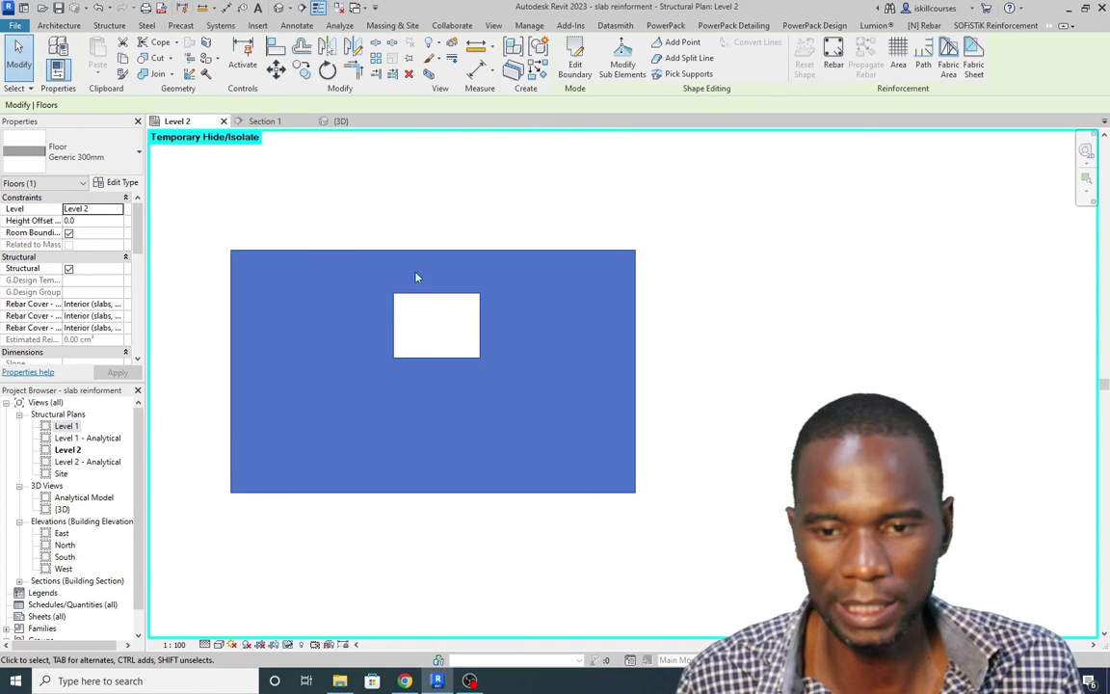
pyautogui.click(396, 213)
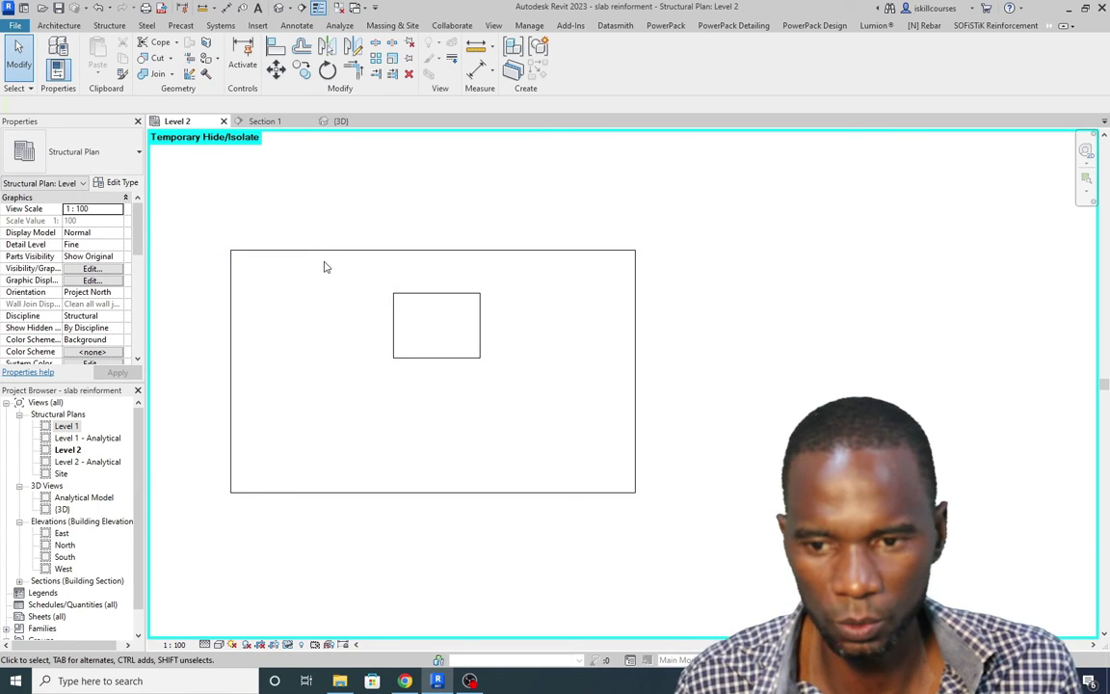
pyautogui.scroll(-3, 337, 303)
pyautogui.scroll(4, 275, 317)
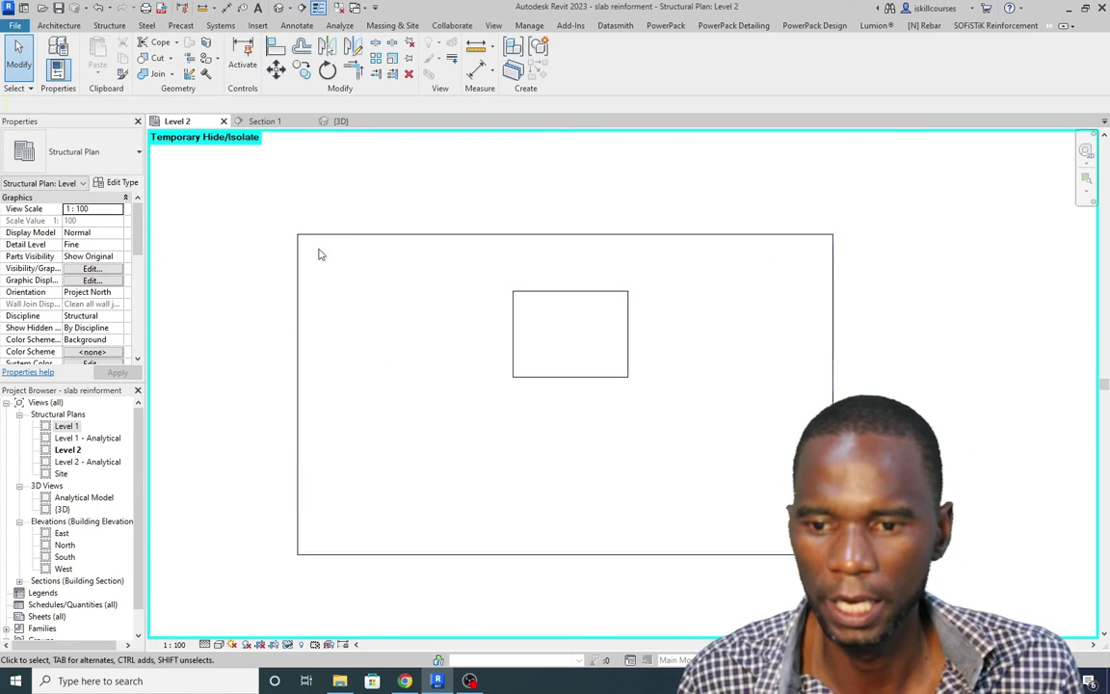
pyautogui.scroll(-2, 329, 322)
pyautogui.scroll(2, 572, 376)
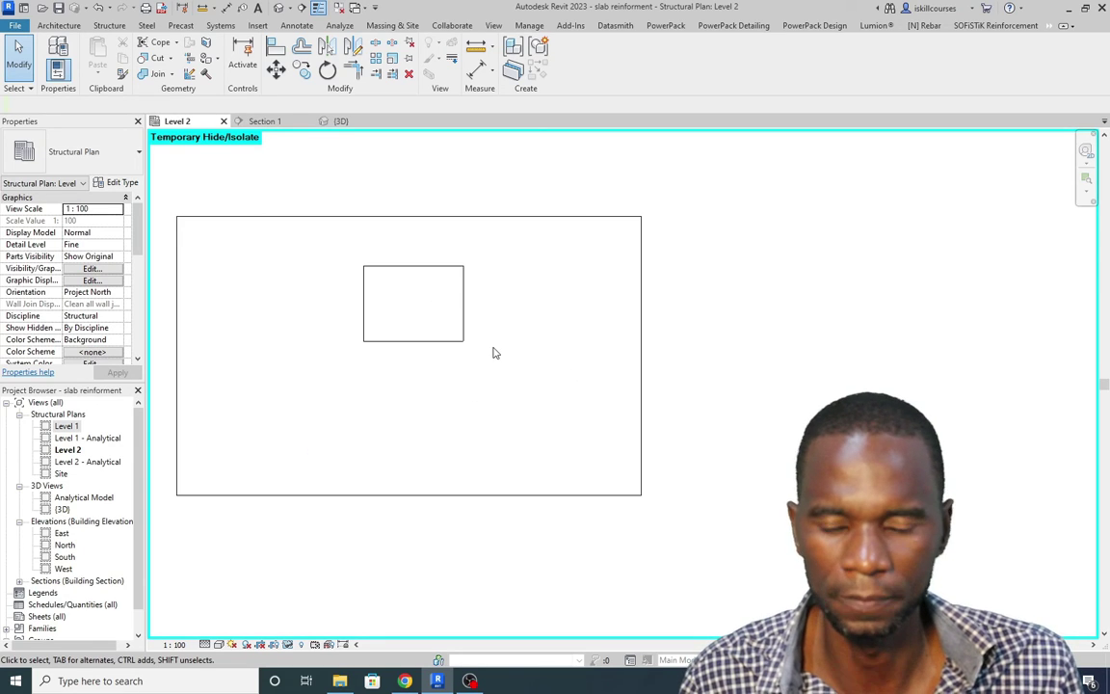
pyautogui.scroll(-3, 506, 332)
pyautogui.scroll(2, 494, 295)
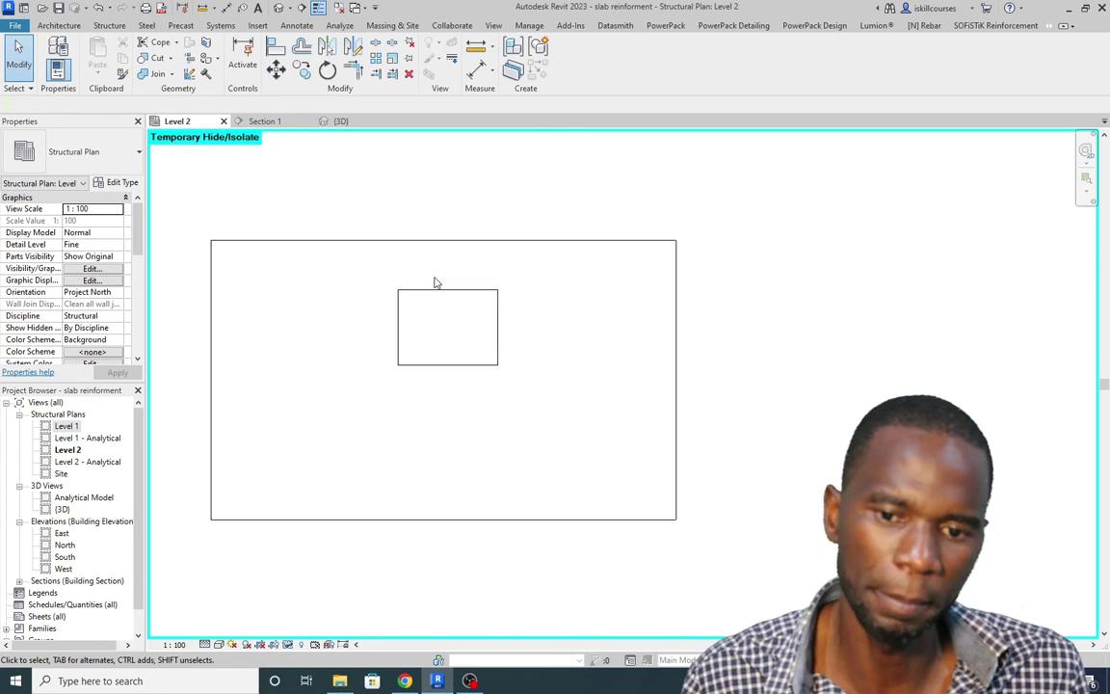
# Step: Start placing Rebar in the isolated floor slab, accept the shape-definition notice, and choose bar type 16M with straight shape M_00
pyautogui.scroll(1, 435, 283)
pyautogui.click(441, 237)
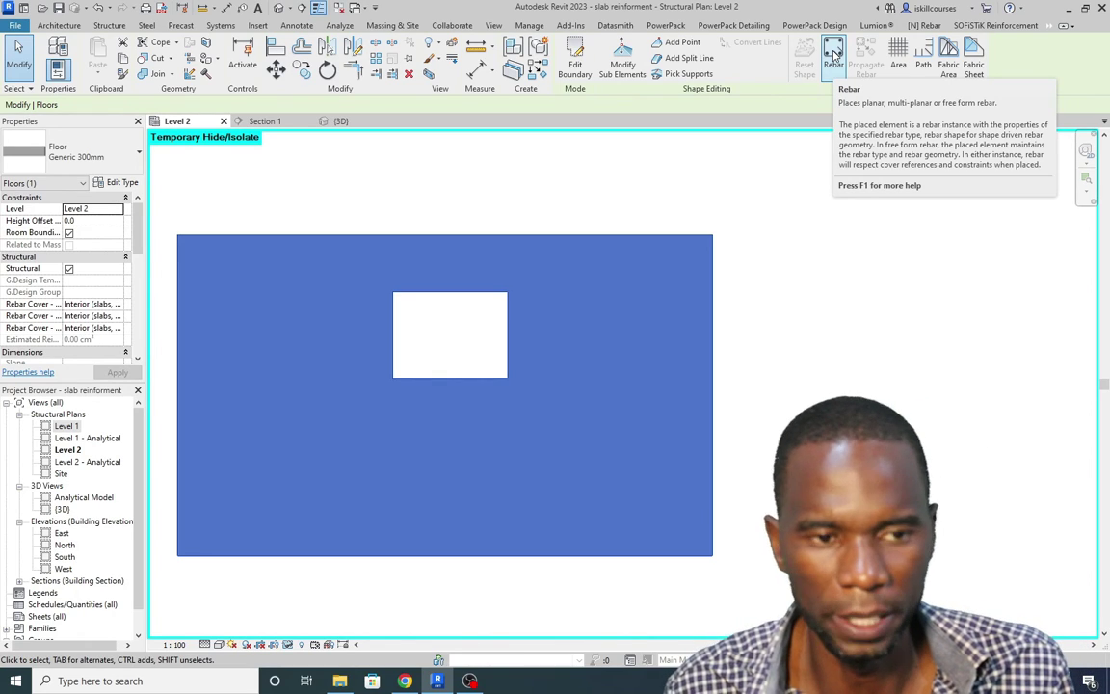
pyautogui.click(840, 64)
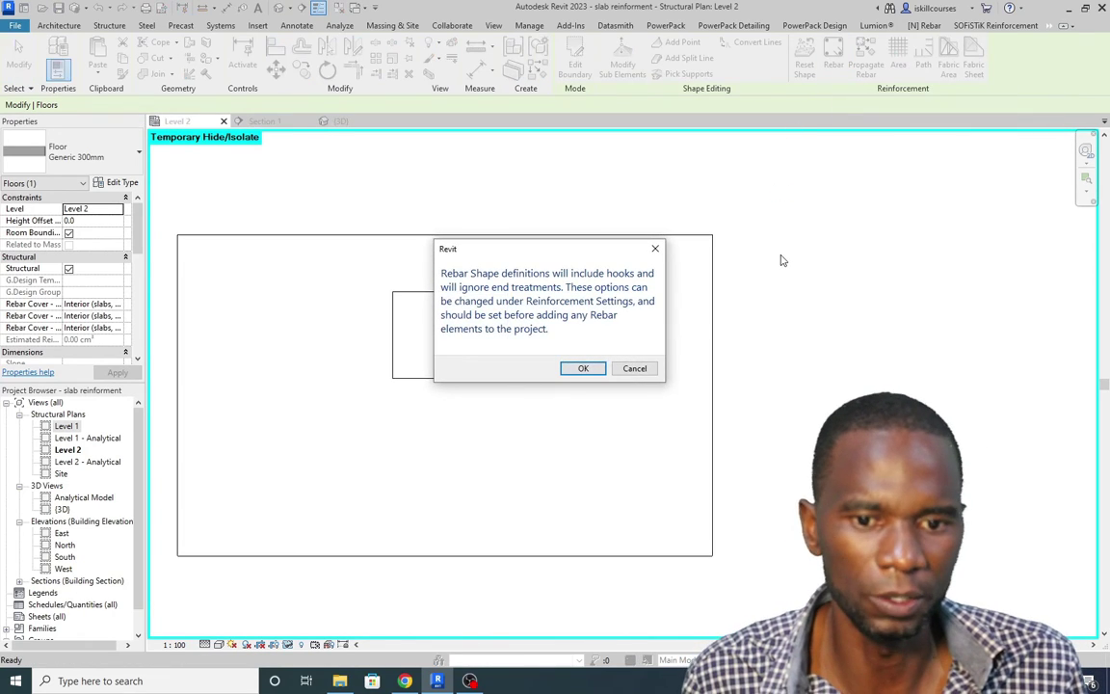
pyautogui.click(582, 369)
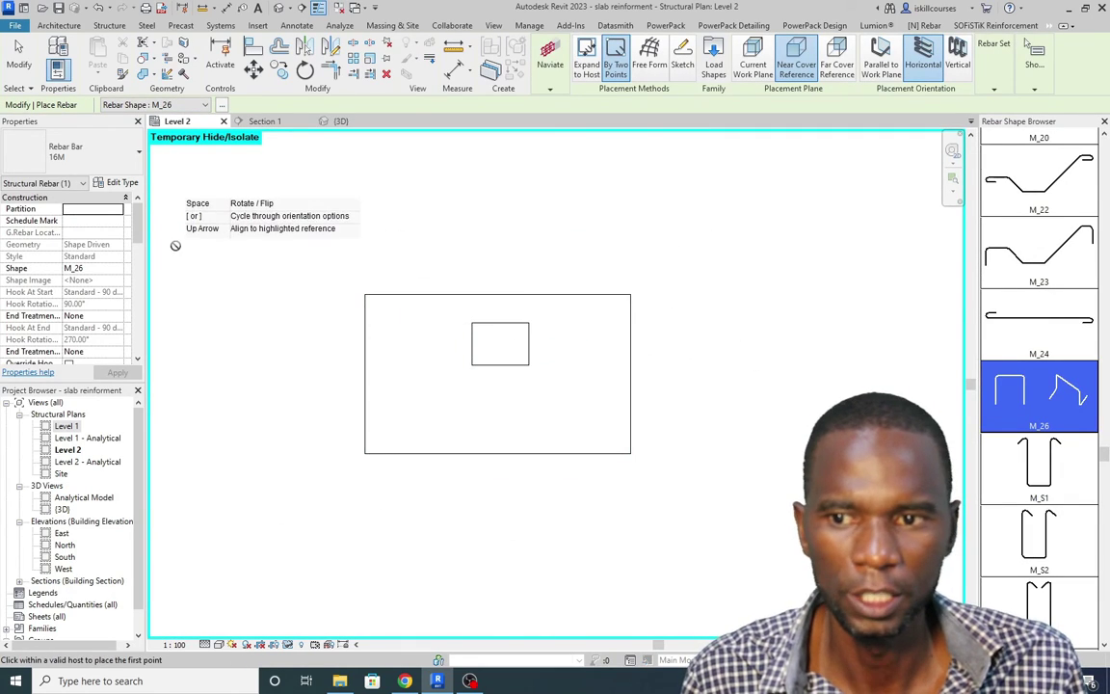
pyautogui.click(122, 152)
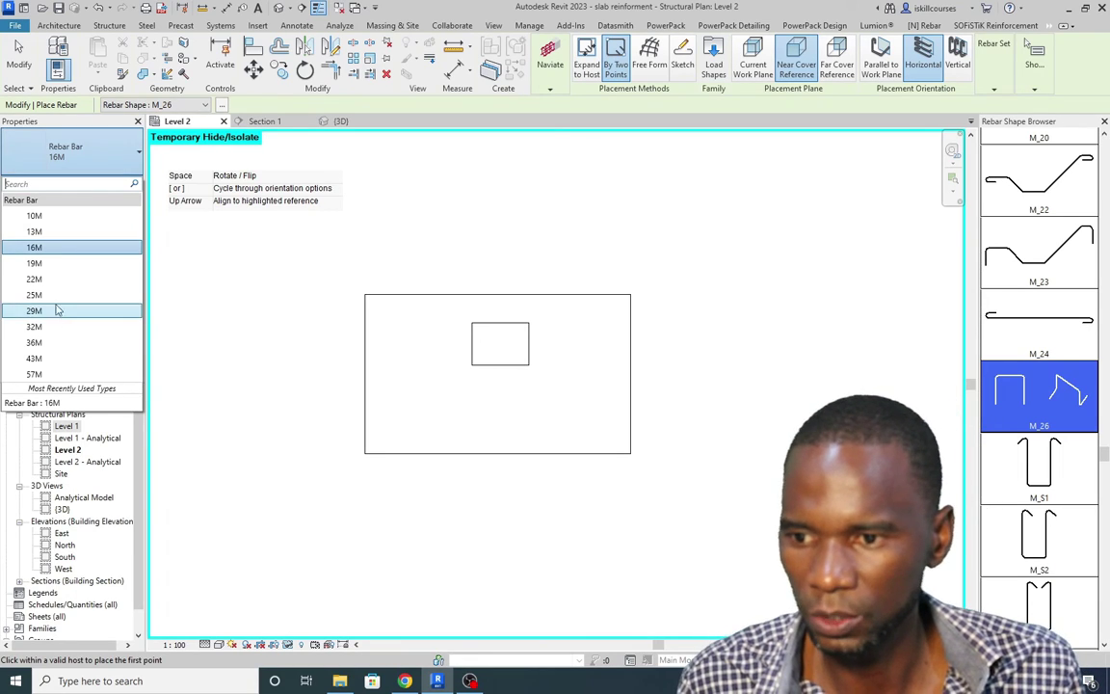
pyautogui.click(34, 248)
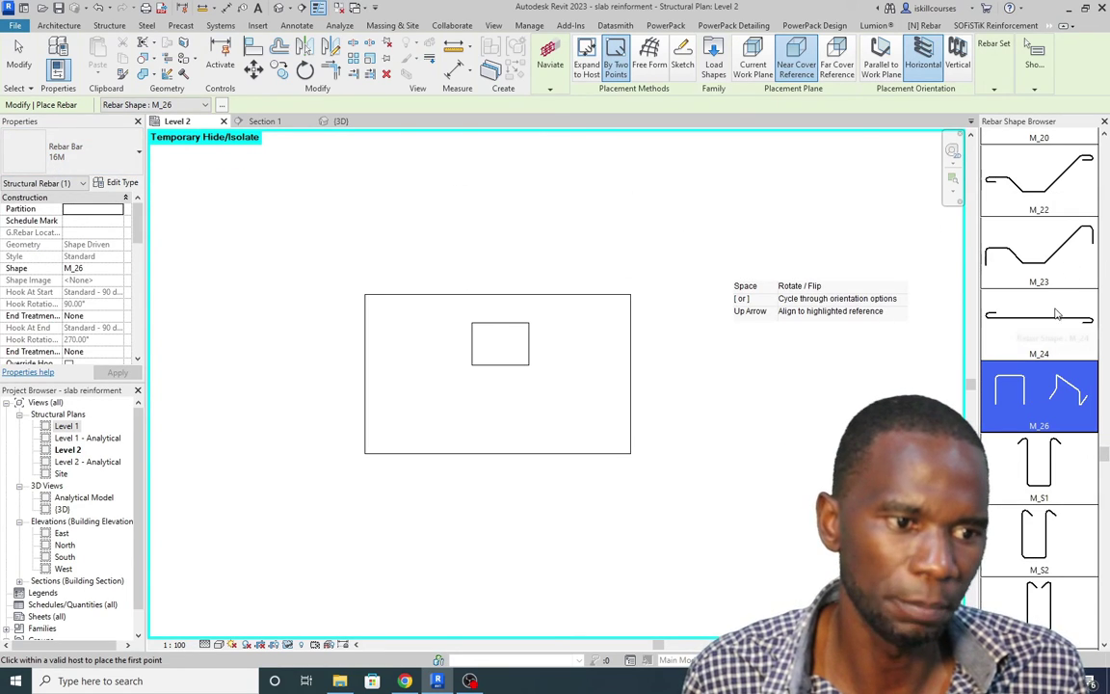
pyautogui.scroll(10, 1056, 314)
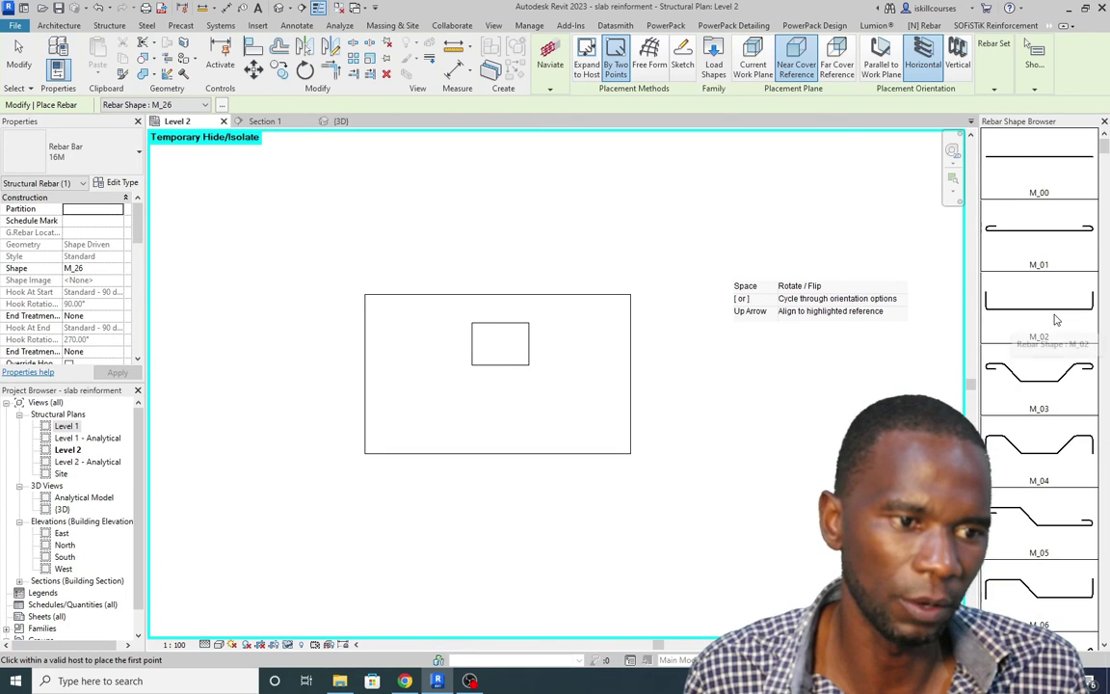
pyautogui.click(1027, 154)
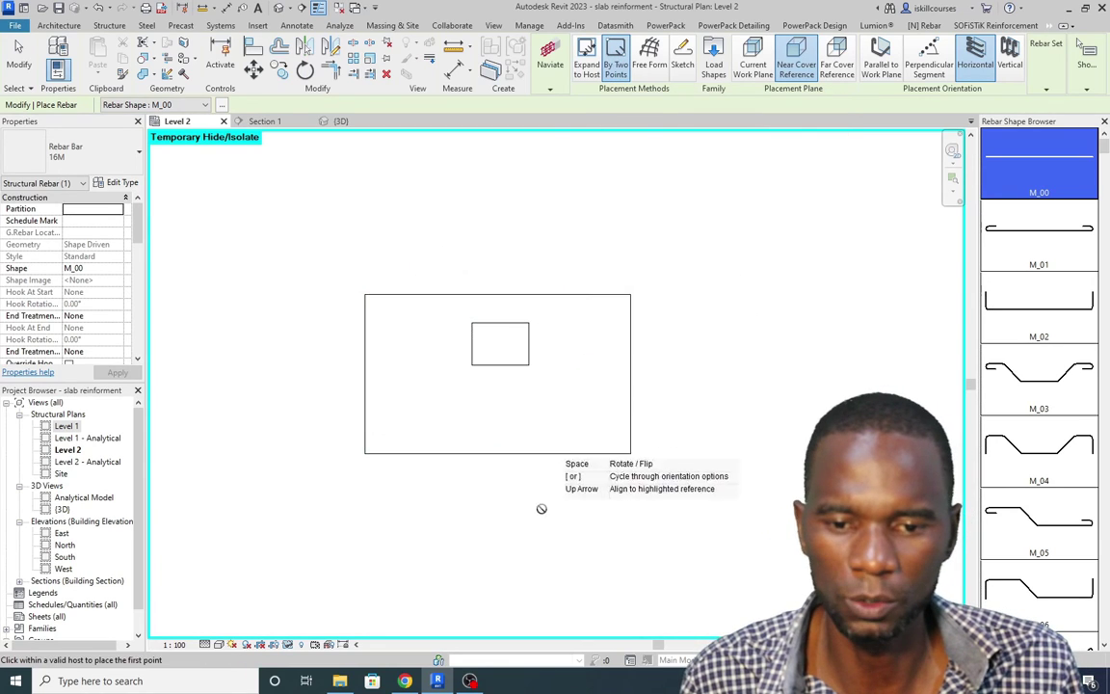
# Step: Use By Two Points placement on the Near Cover Reference with Horizontal orientation for the slab bars
pyautogui.scroll(2, 617, 376)
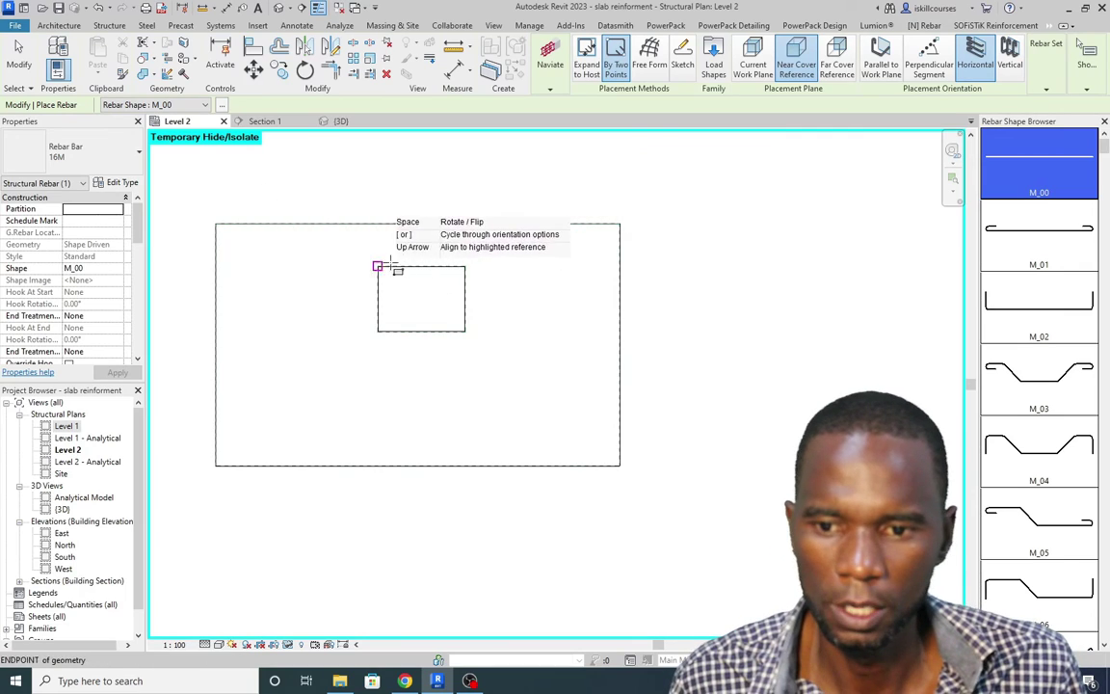
pyautogui.click(617, 69)
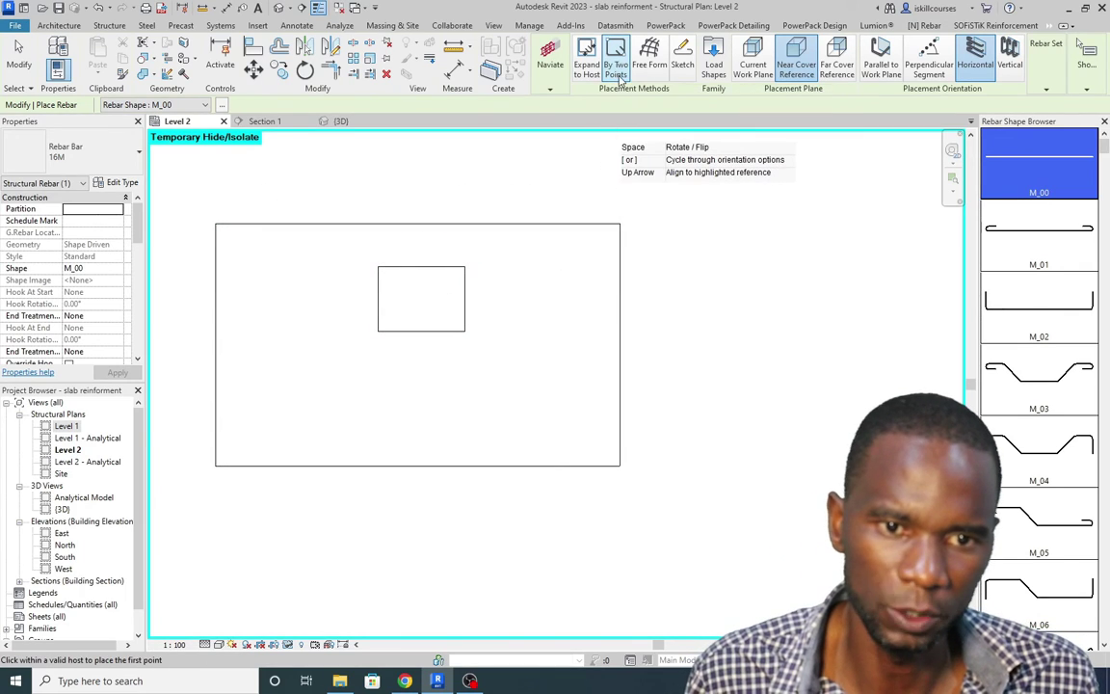
pyautogui.click(795, 75)
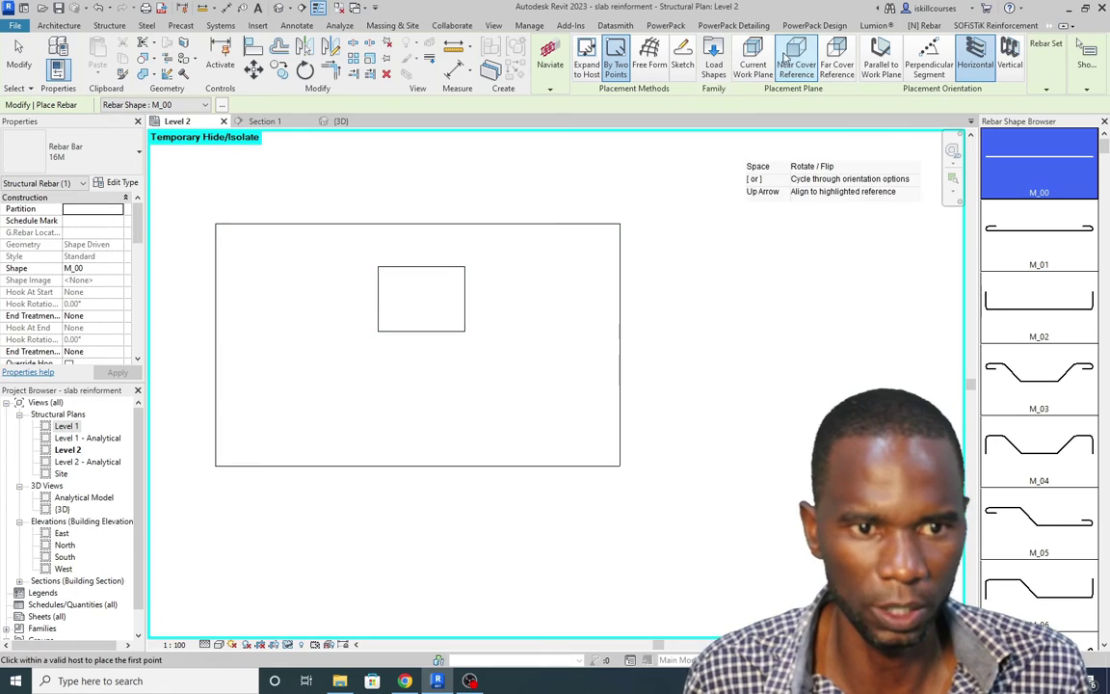
pyautogui.click(753, 63)
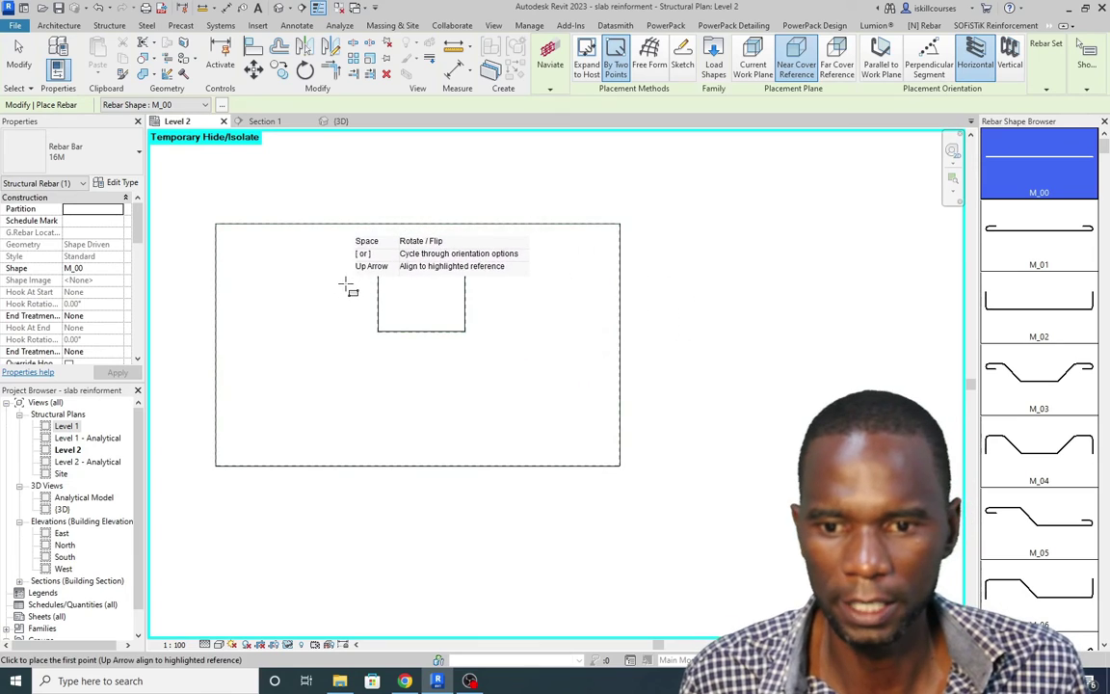
# Step: Place a set of horizontal M_00 bars across the opening's width, between its upper cover line and the slab's upper cover line
pyautogui.scroll(3, 217, 229)
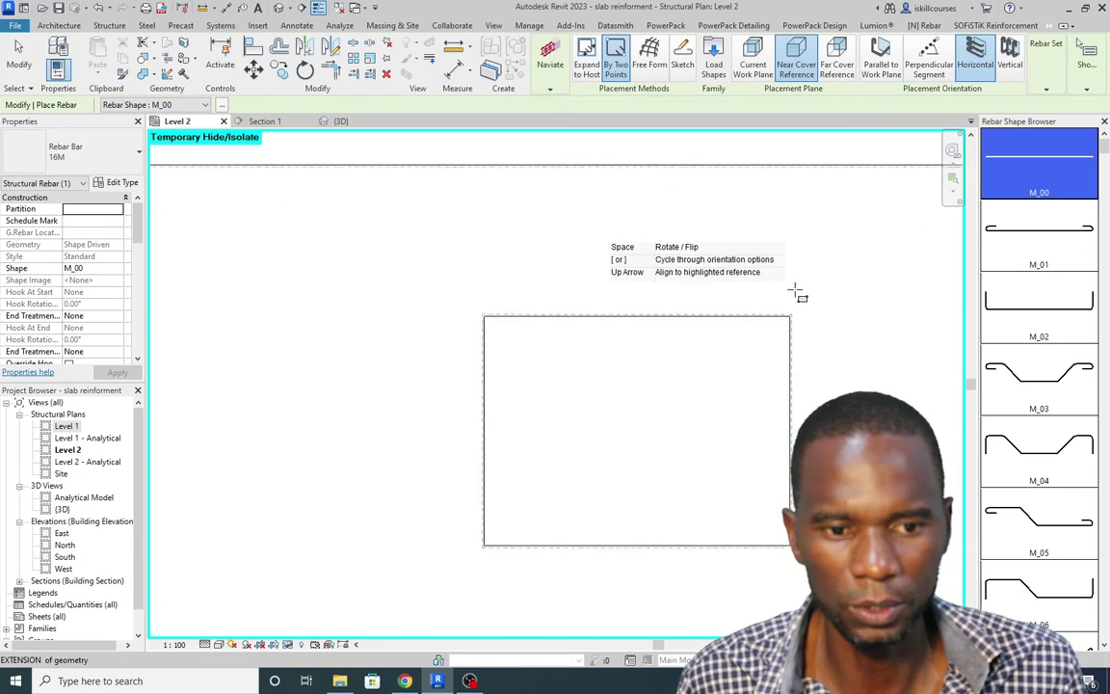
pyautogui.scroll(-1, 365, 262)
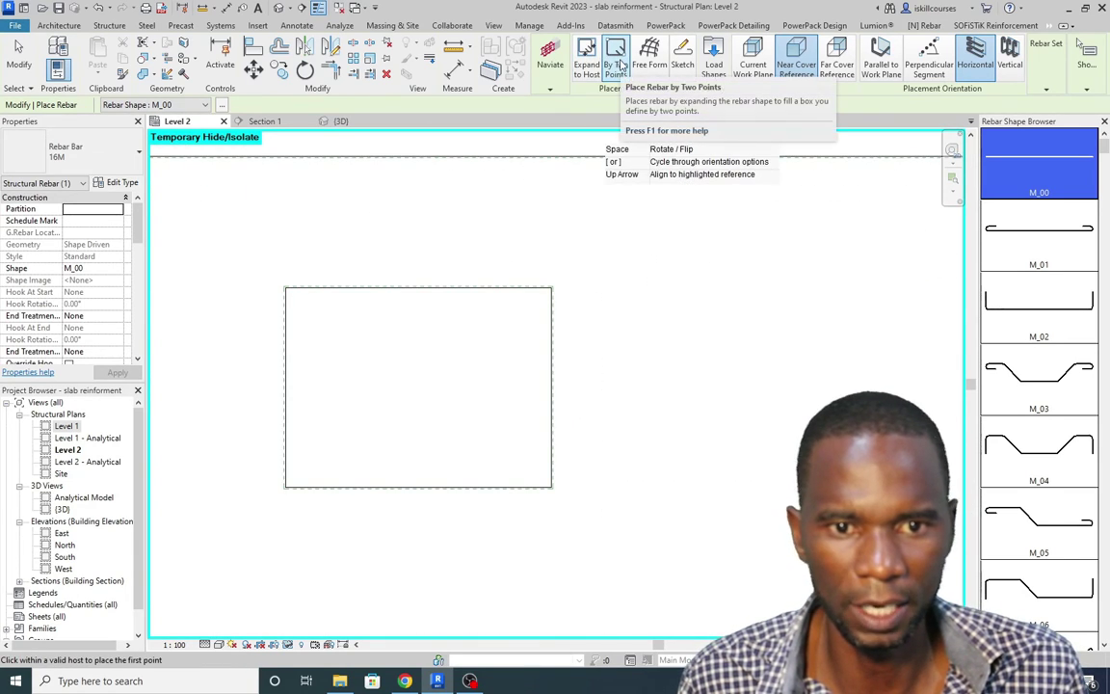
pyautogui.scroll(2, 333, 298)
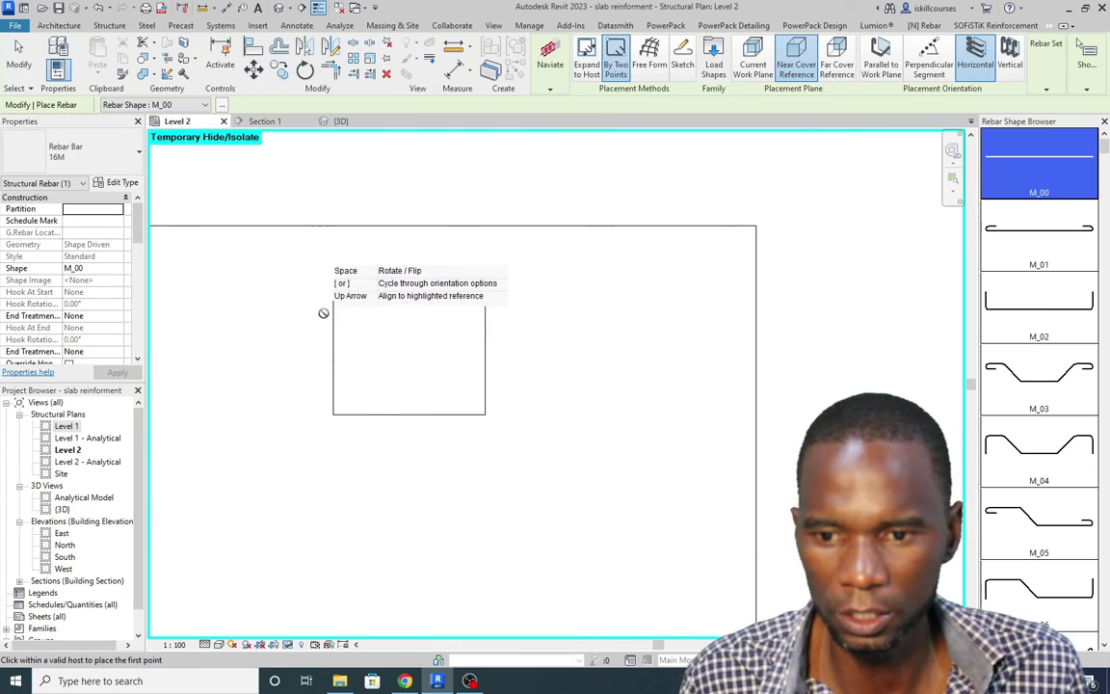
pyautogui.scroll(1, 343, 306)
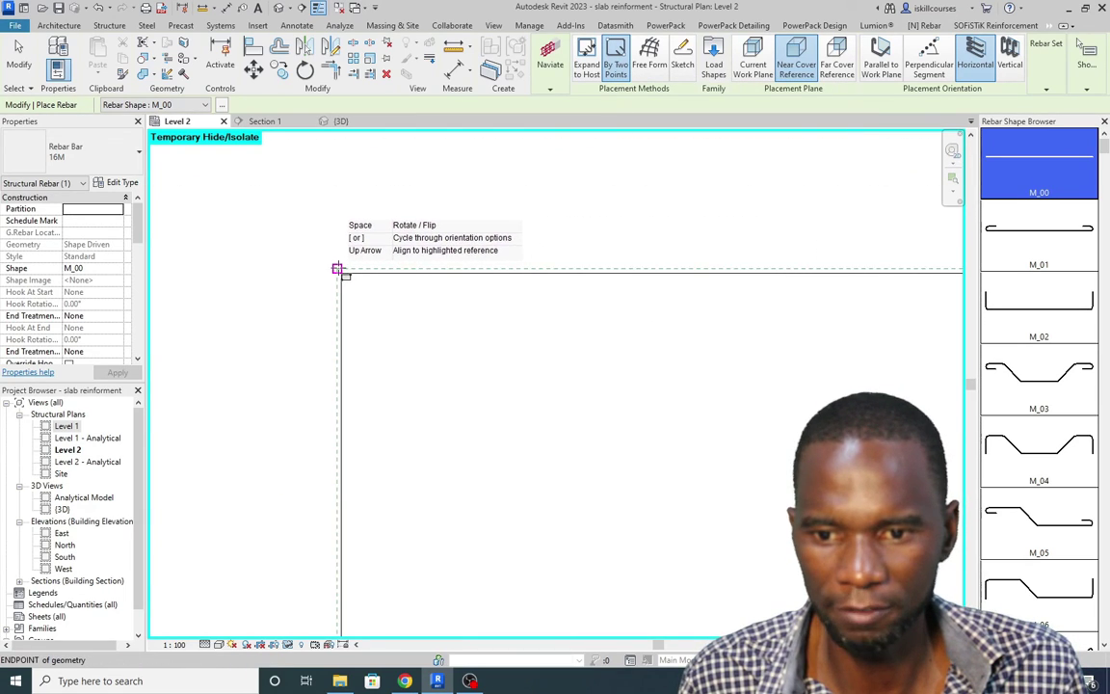
pyautogui.click(337, 269)
pyautogui.scroll(-2, 391, 330)
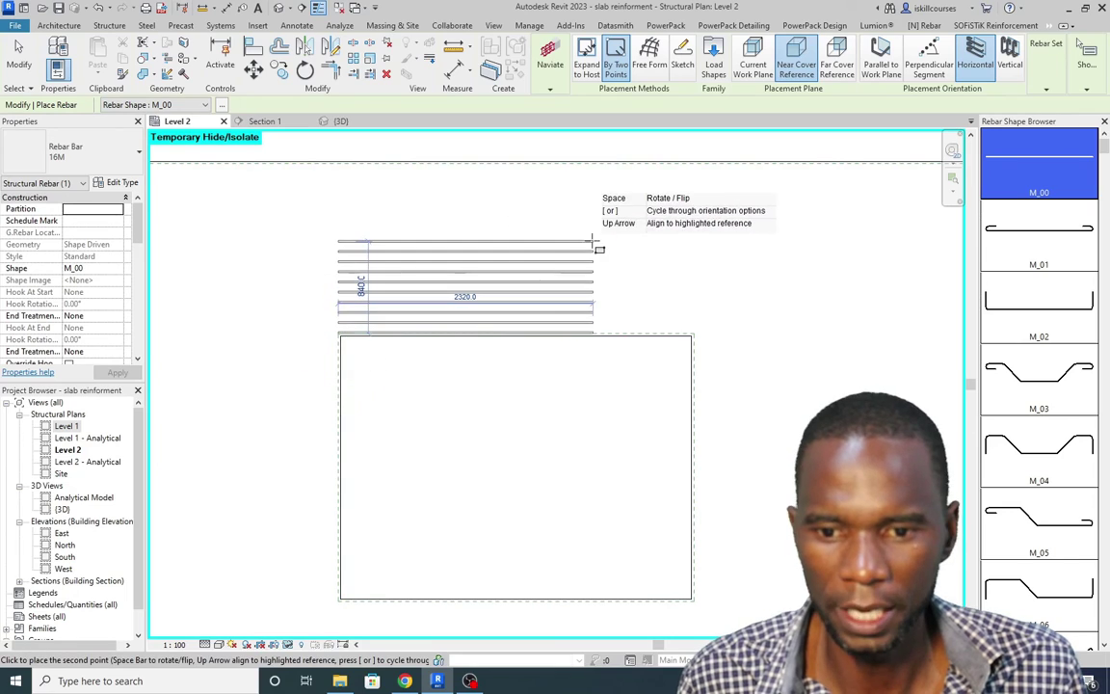
pyautogui.scroll(1, 737, 182)
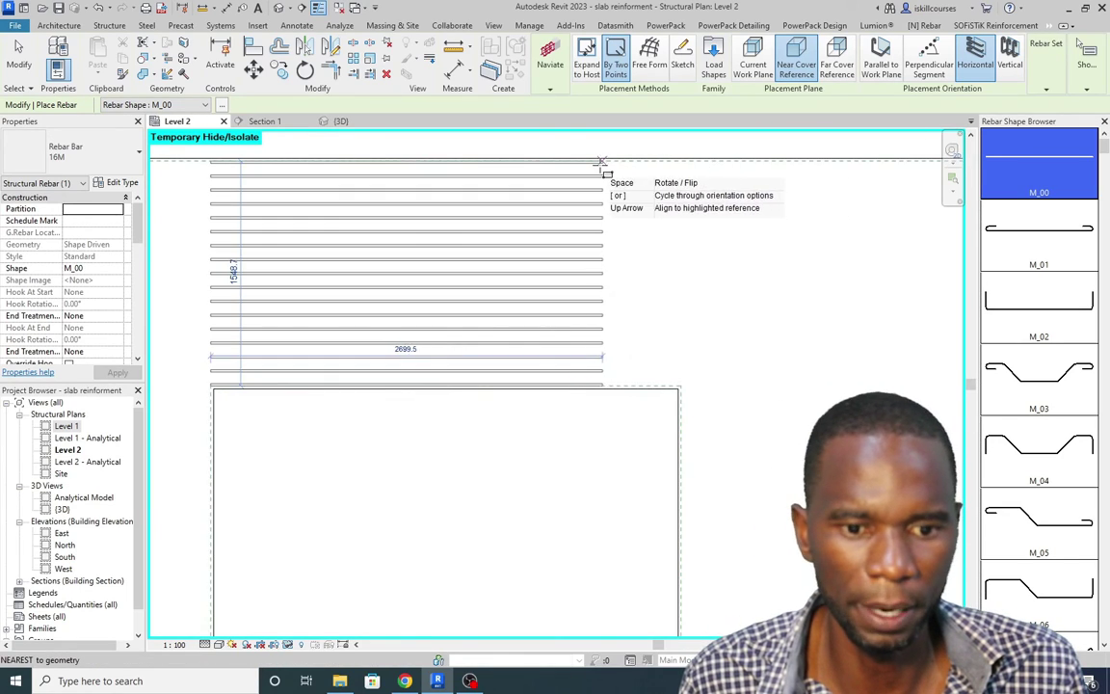
pyautogui.scroll(-2, 678, 154)
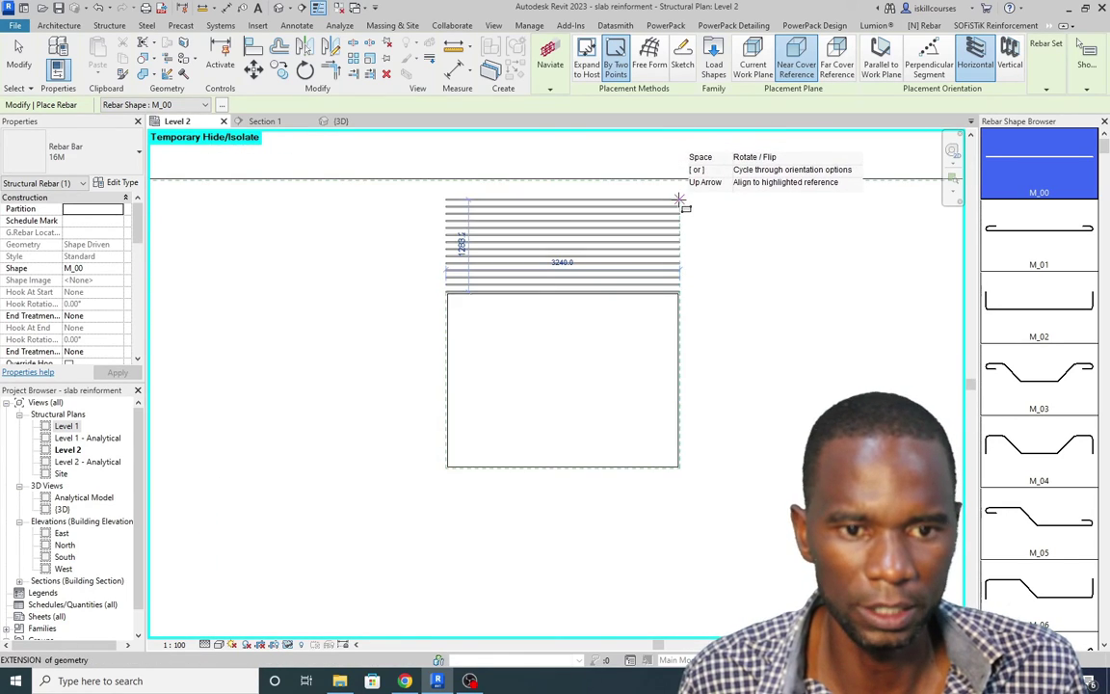
pyautogui.scroll(2, 678, 183)
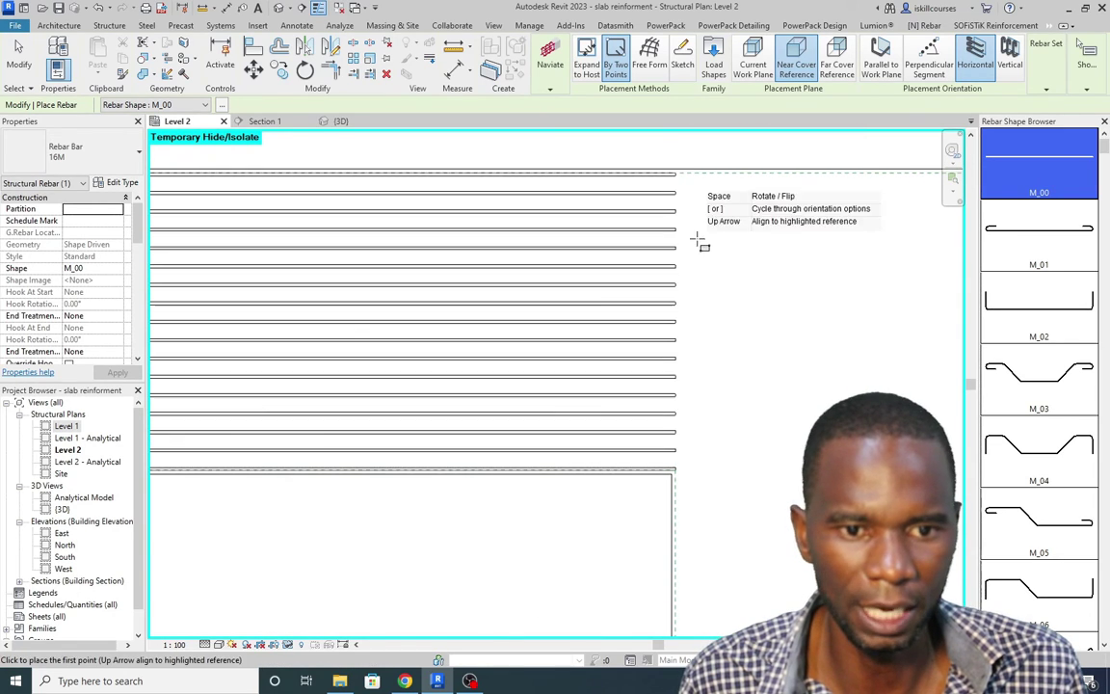
pyautogui.scroll(-4, 590, 303)
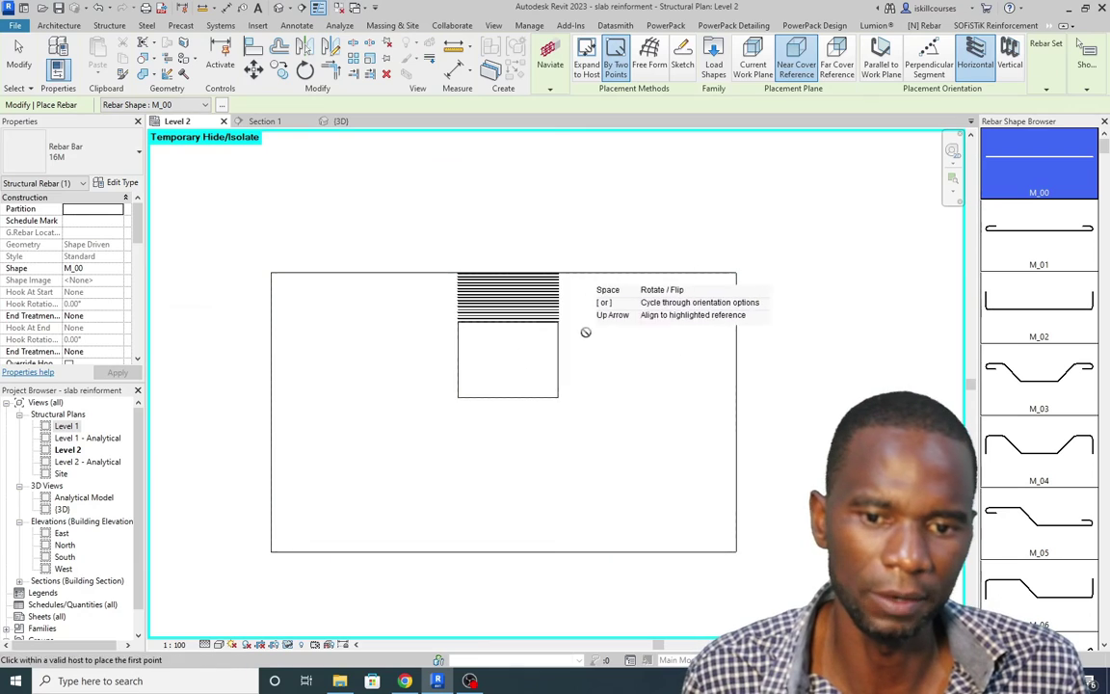
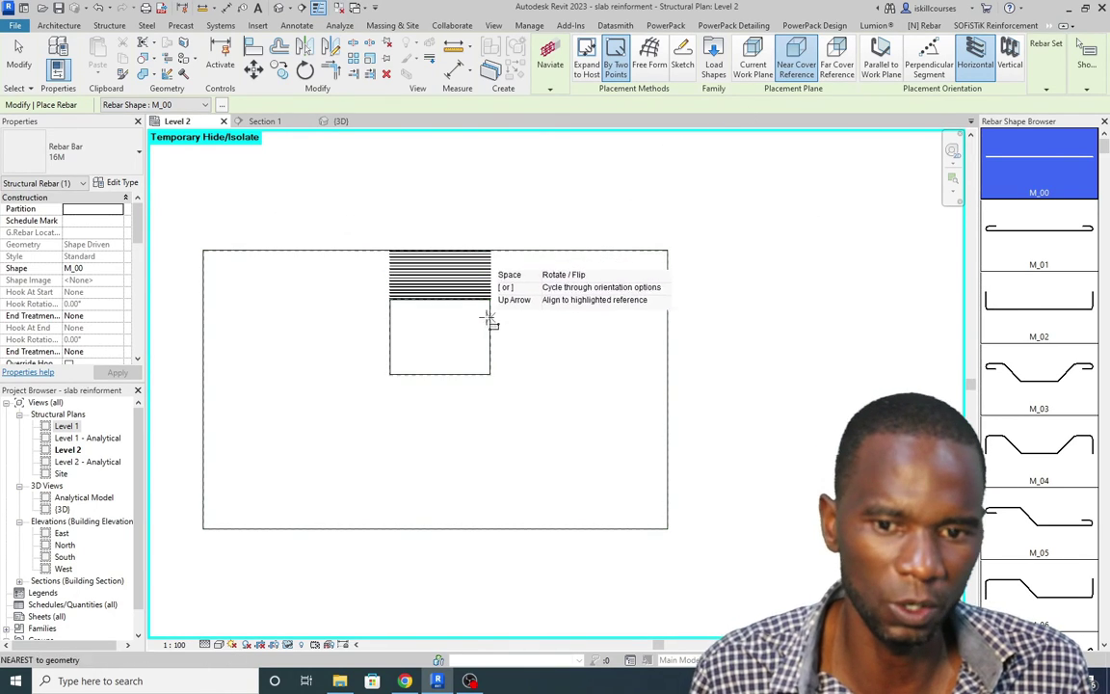
# Step: Place a second M_00 bar set, about 3220 by 4913 mm, from the opening's lower cover corner to the slab's lower cover line, and end rebar placement
pyautogui.scroll(2, 490, 310)
pyautogui.scroll(-1, 486, 332)
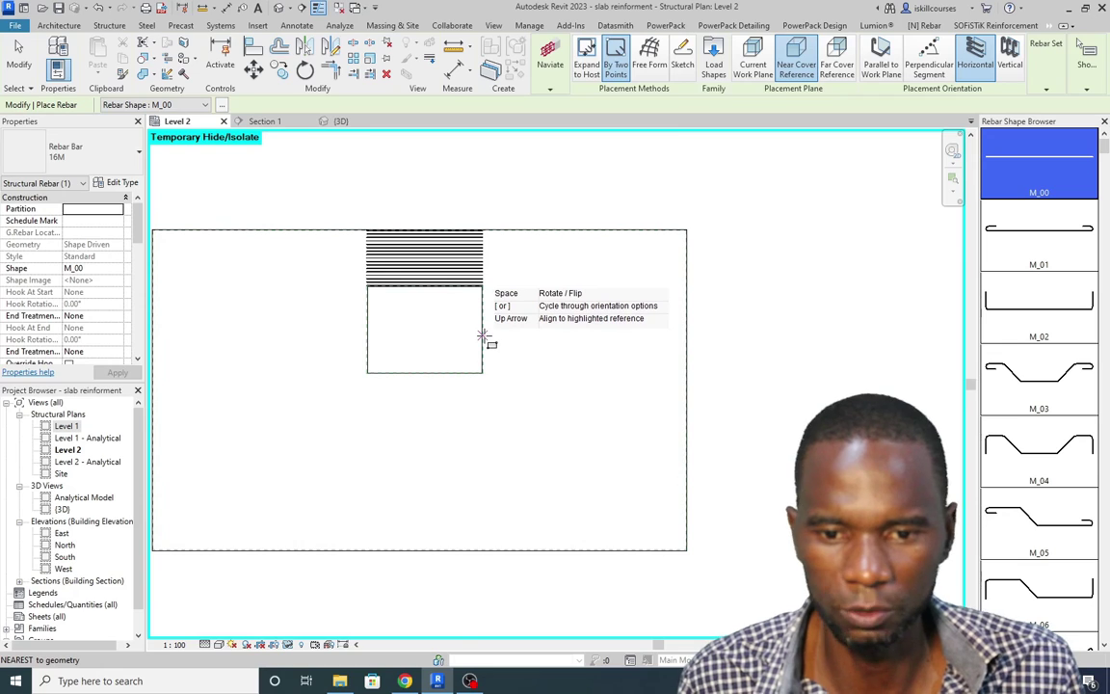
pyautogui.scroll(-2, 471, 307)
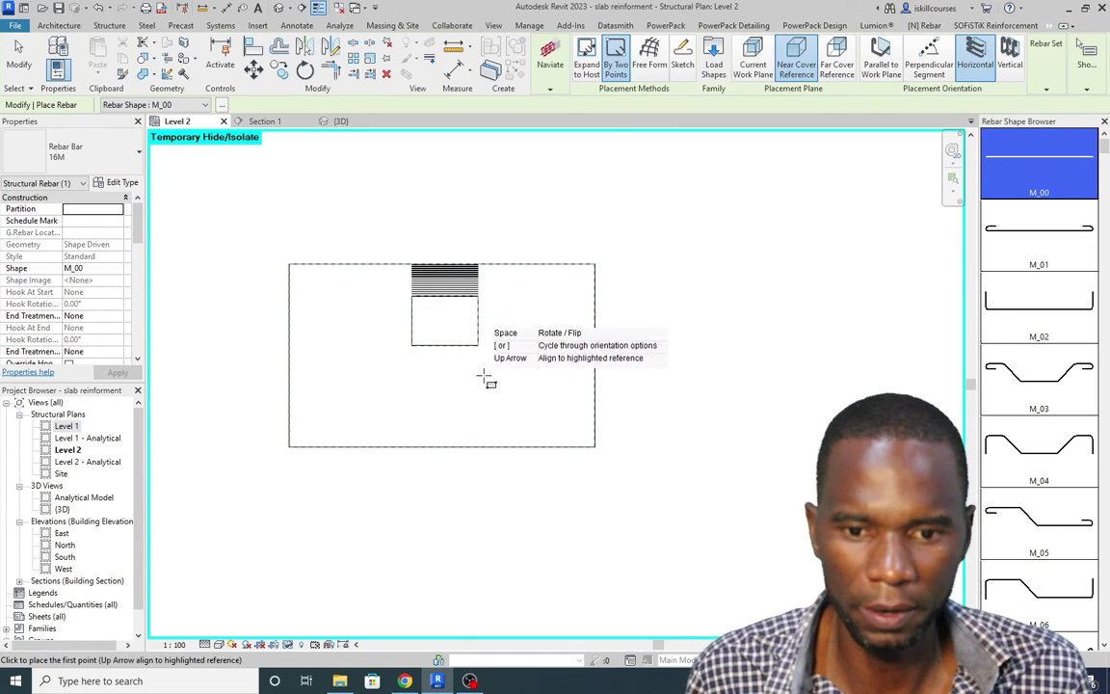
pyautogui.scroll(2, 417, 352)
pyautogui.scroll(3, 417, 337)
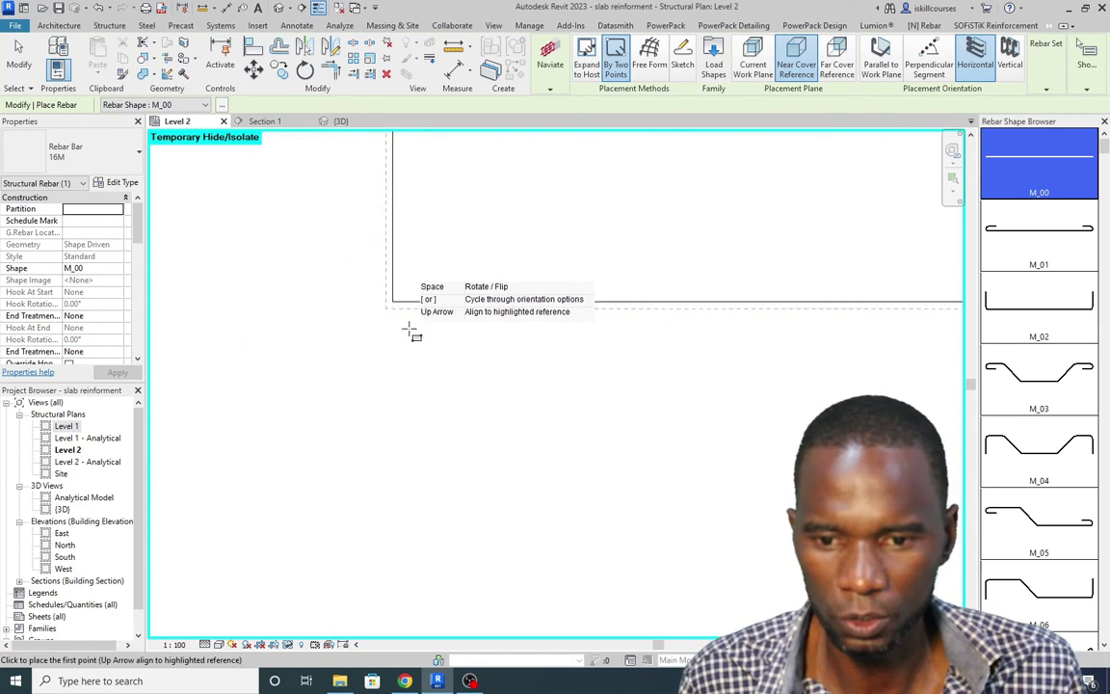
pyautogui.click(378, 303)
pyautogui.scroll(-4, 378, 305)
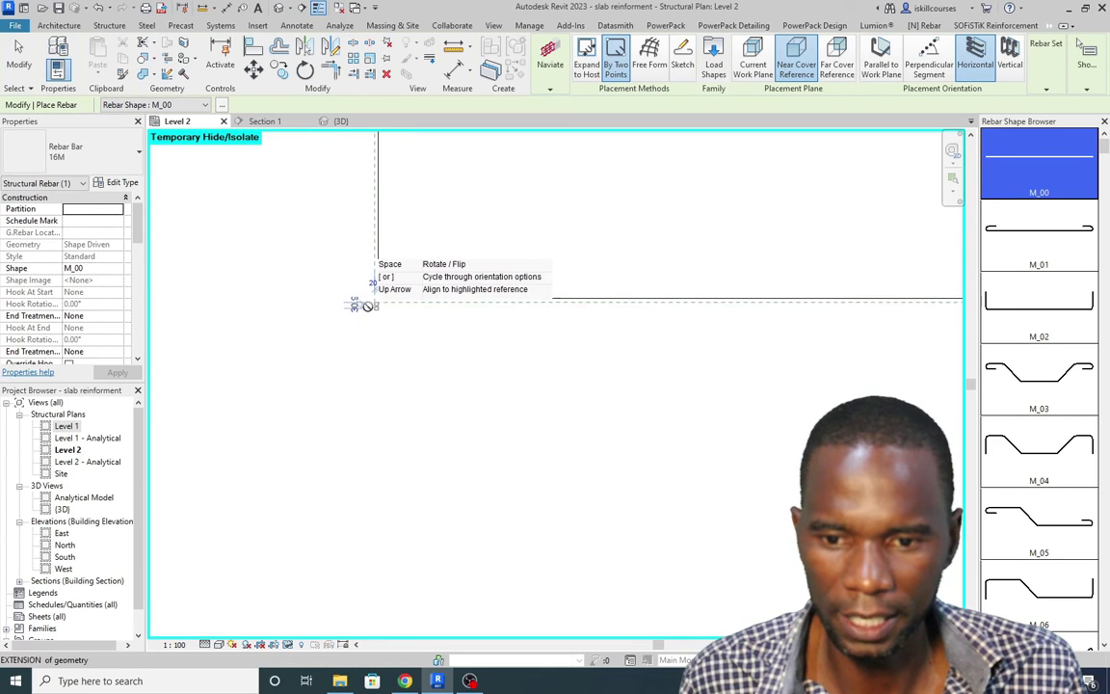
pyautogui.scroll(3, 472, 414)
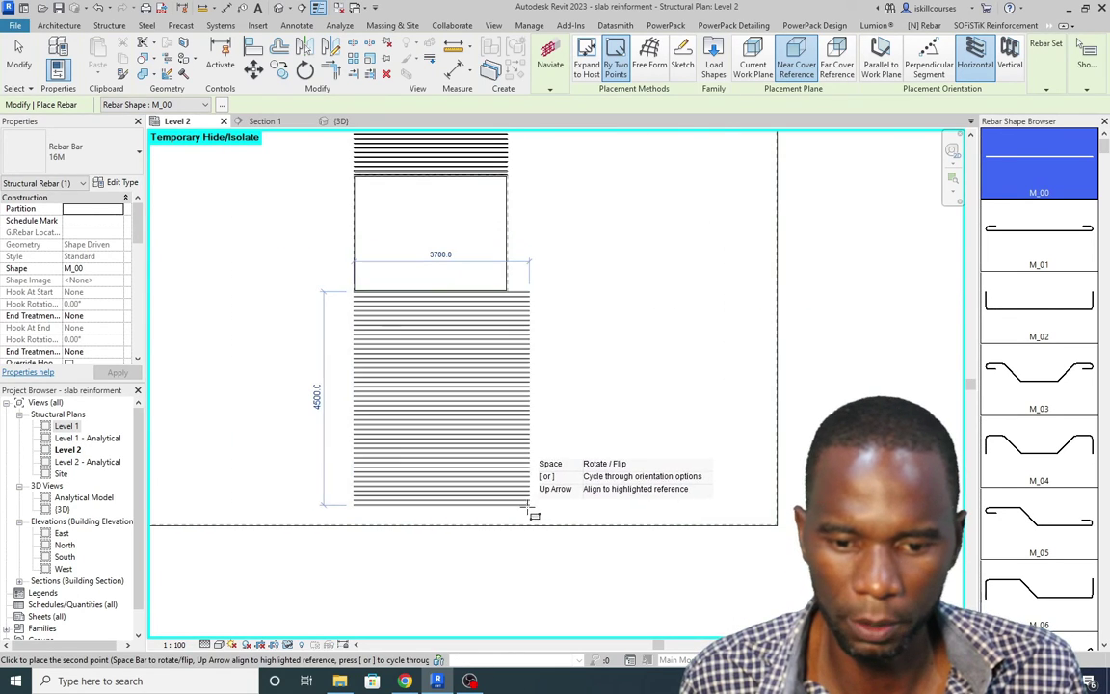
pyautogui.scroll(2, 505, 295)
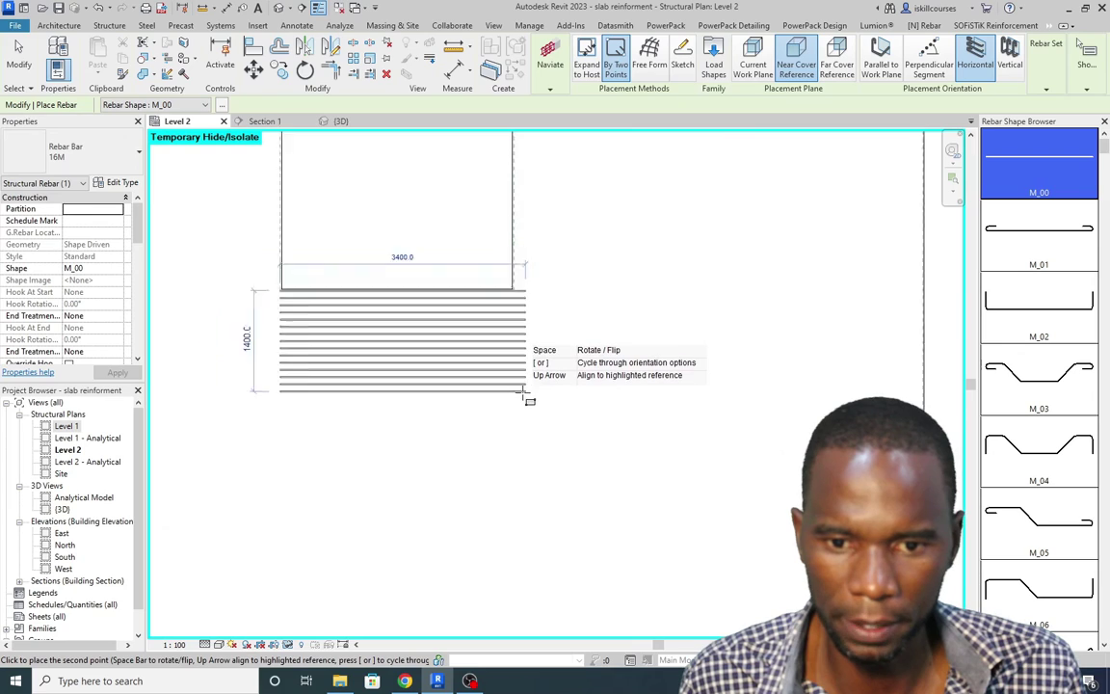
pyautogui.scroll(-2, 528, 325)
pyautogui.scroll(2, 515, 557)
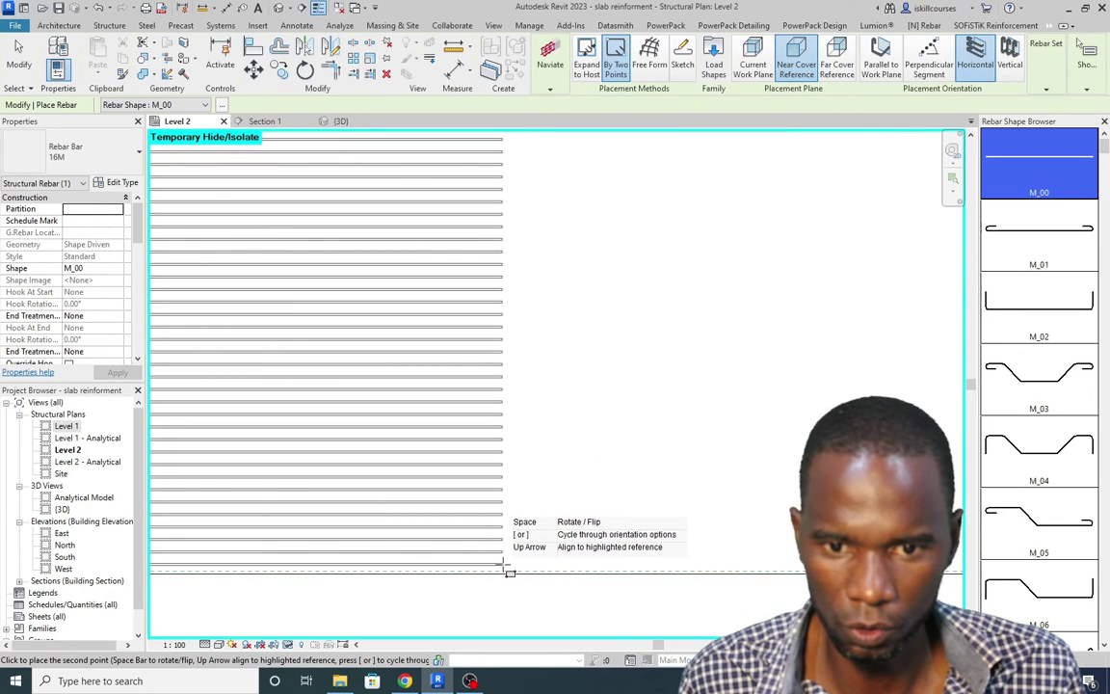
pyautogui.scroll(-2, 510, 570)
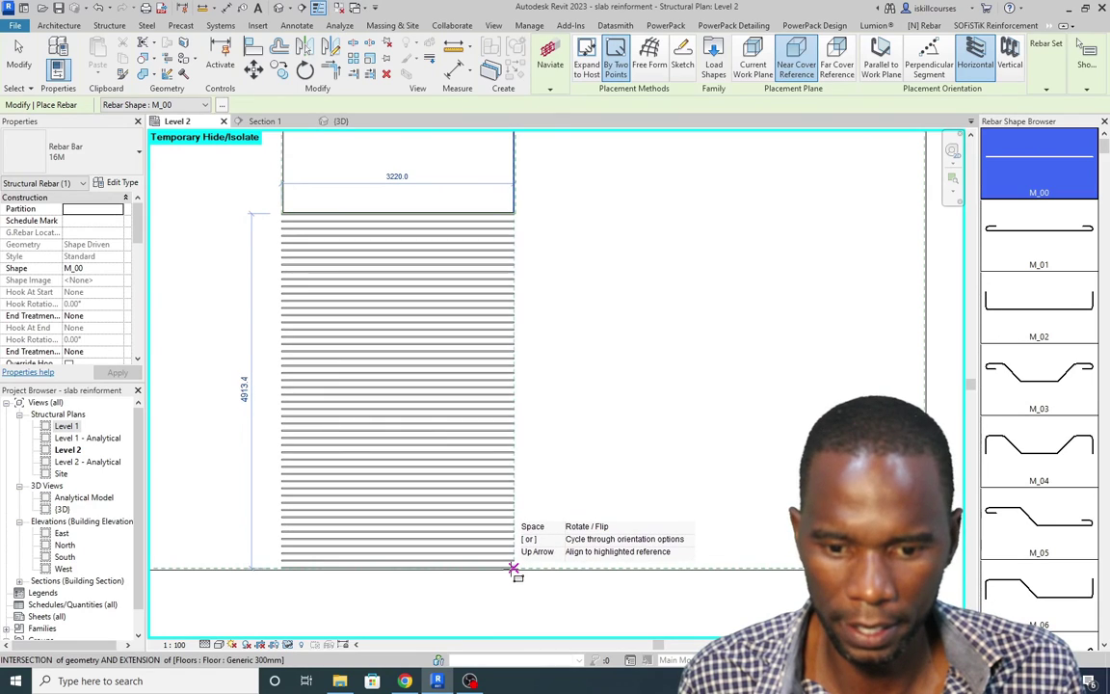
pyautogui.scroll(5, 515, 569)
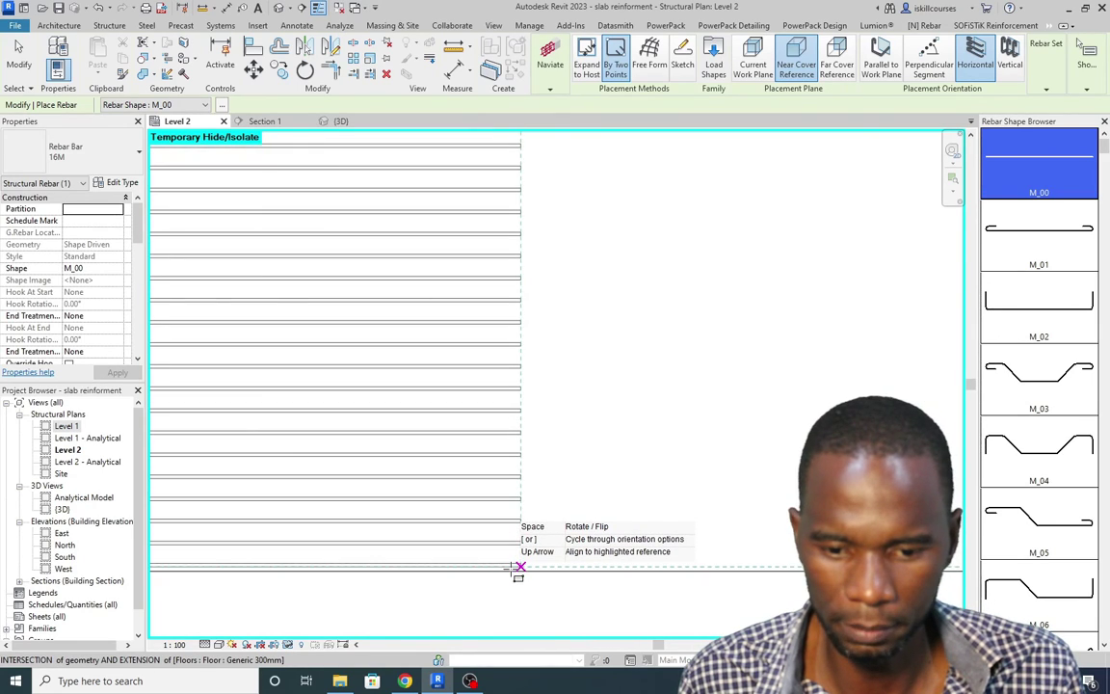
pyautogui.scroll(-6, 520, 569)
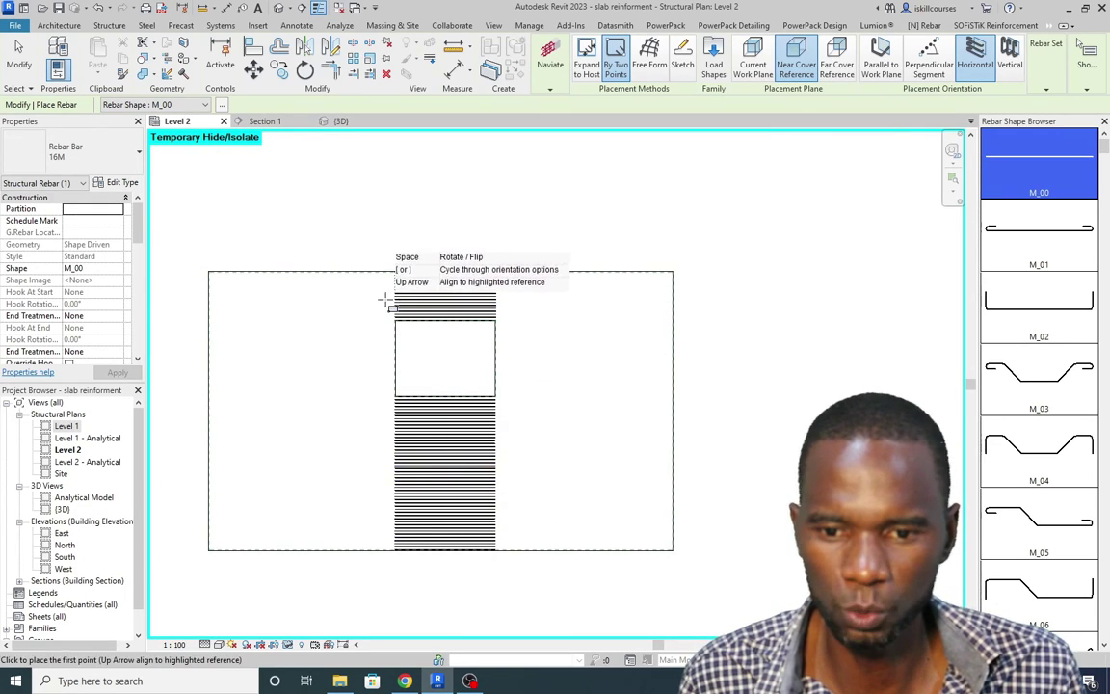
pyautogui.rightClick(464, 228)
pyautogui.click(492, 237)
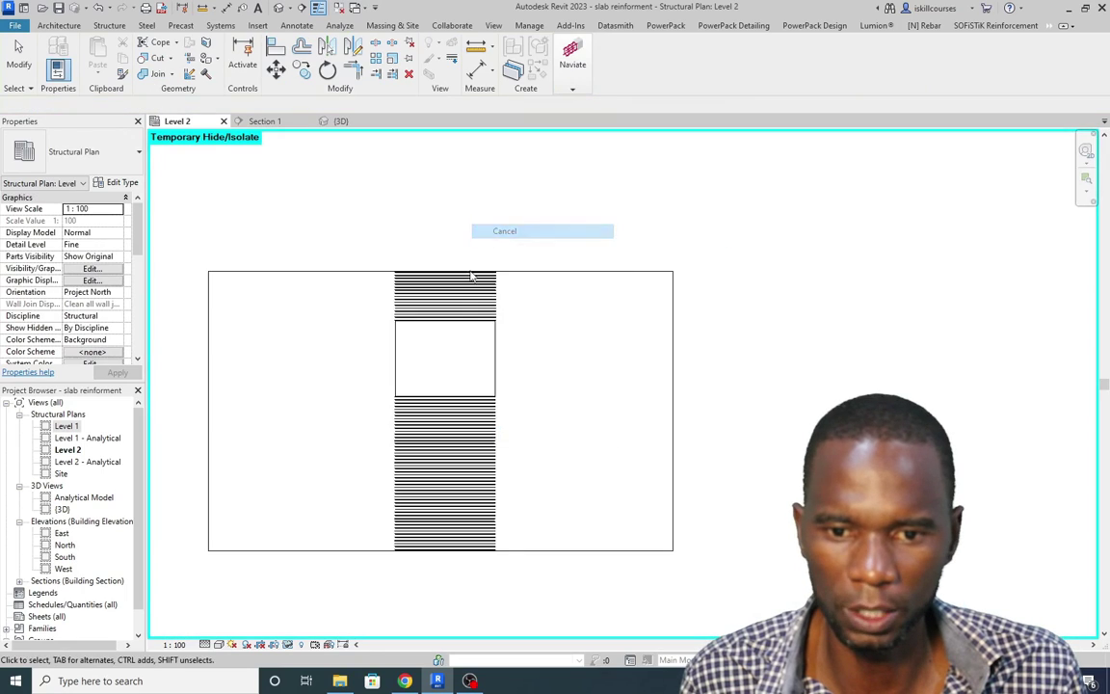
# Step: Extend the right end of the bar set above the opening to the slab's right cover line
pyautogui.scroll(2, 490, 361)
pyautogui.click(492, 296)
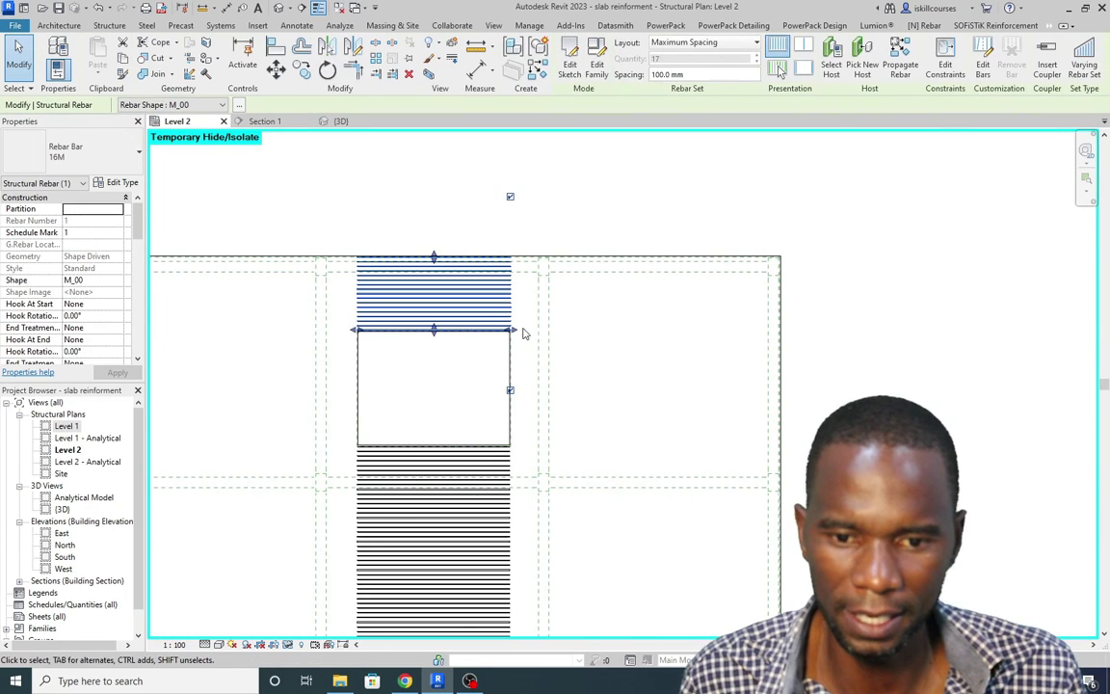
pyautogui.moveTo(518, 334); pyautogui.dragTo(784, 340)
pyautogui.scroll(5, 783, 342)
pyautogui.moveTo(632, 339); pyautogui.dragTo(734, 339)
pyautogui.scroll(-5, 659, 330)
pyautogui.press('Escape')
pyautogui.scroll(3, 611, 237)
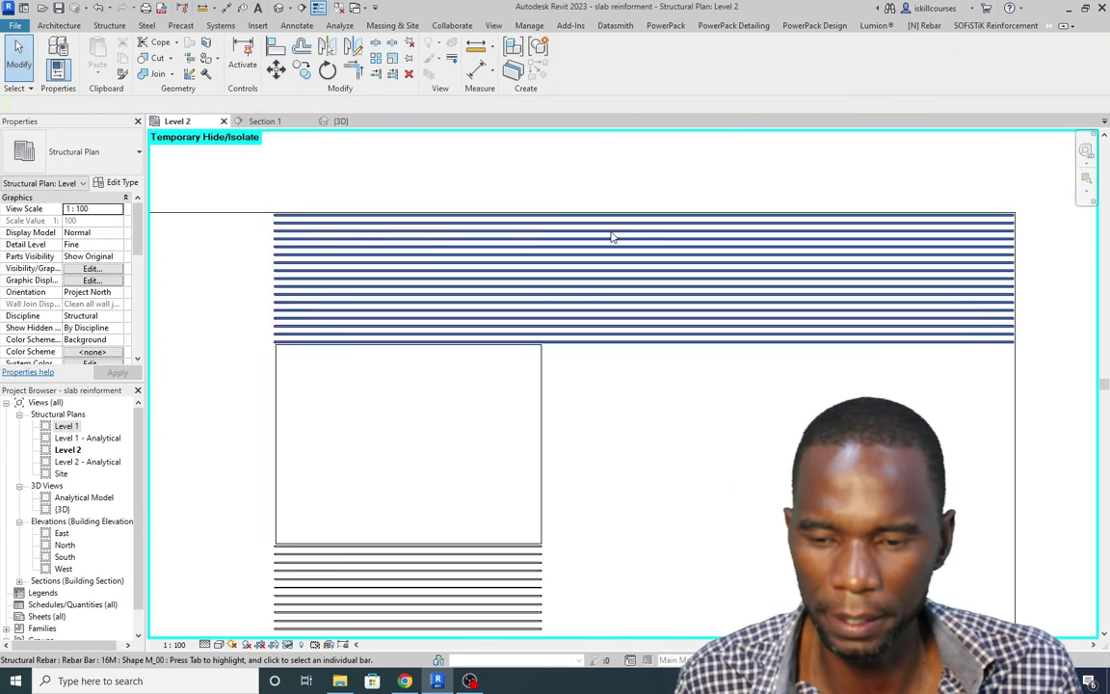
# Step: Stretch the left end of the bar set above the opening to the slab's left cover line
pyautogui.scroll(-2, 493, 276)
pyautogui.click(513, 259)
pyautogui.scroll(-3, 508, 299)
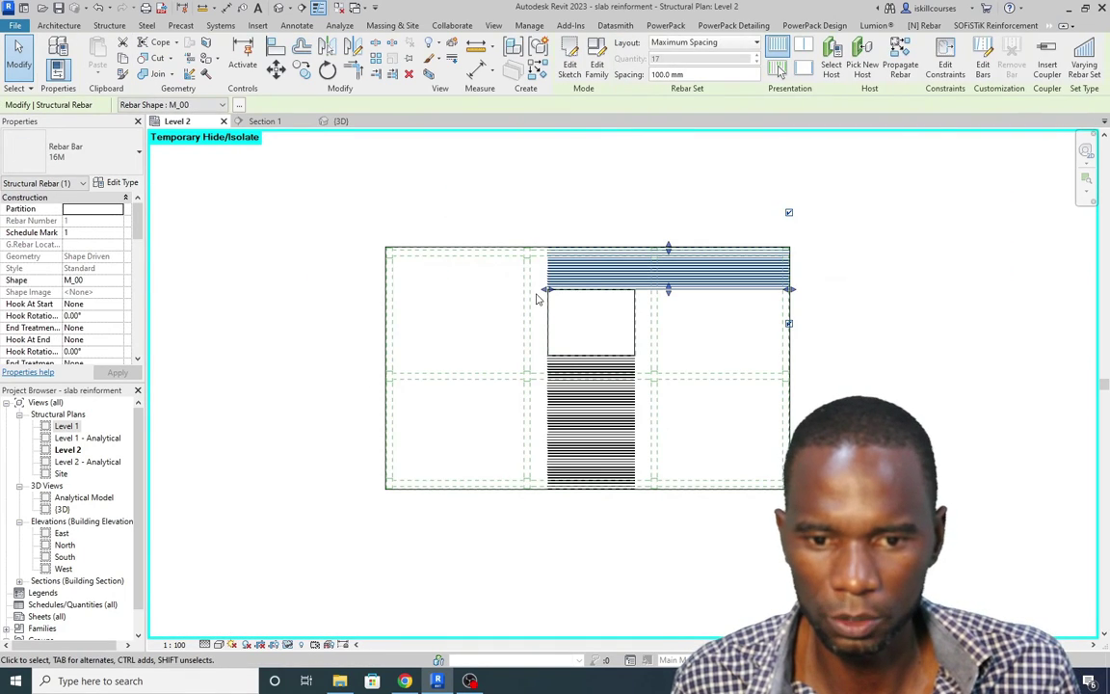
pyautogui.scroll(3, 651, 282)
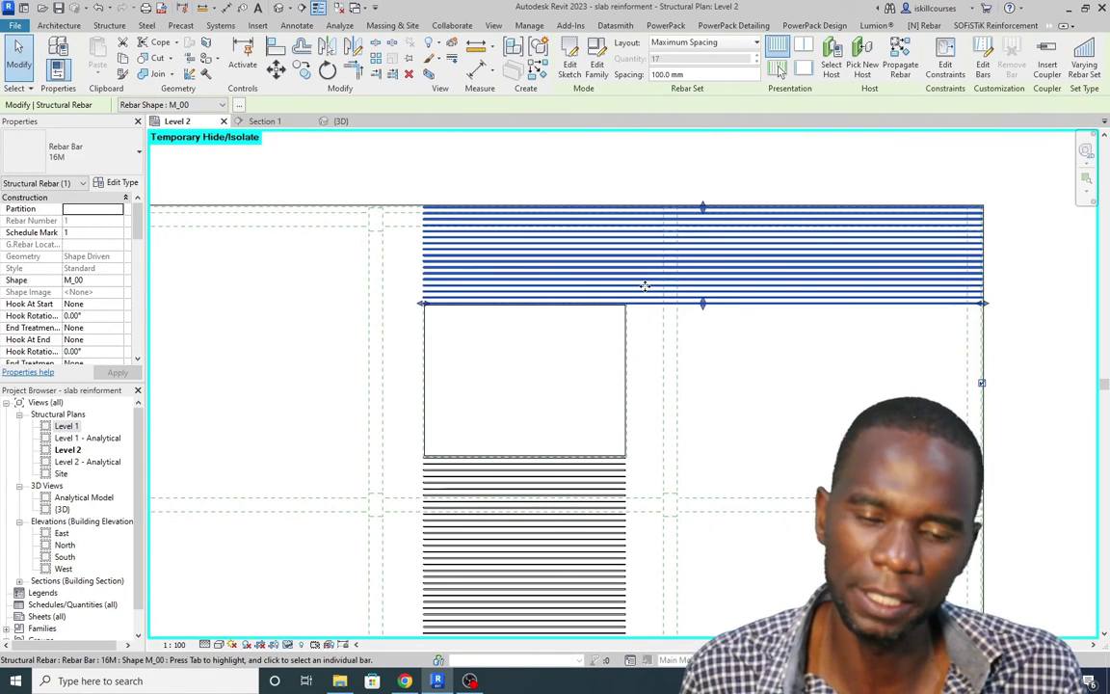
pyautogui.scroll(-3, 559, 289)
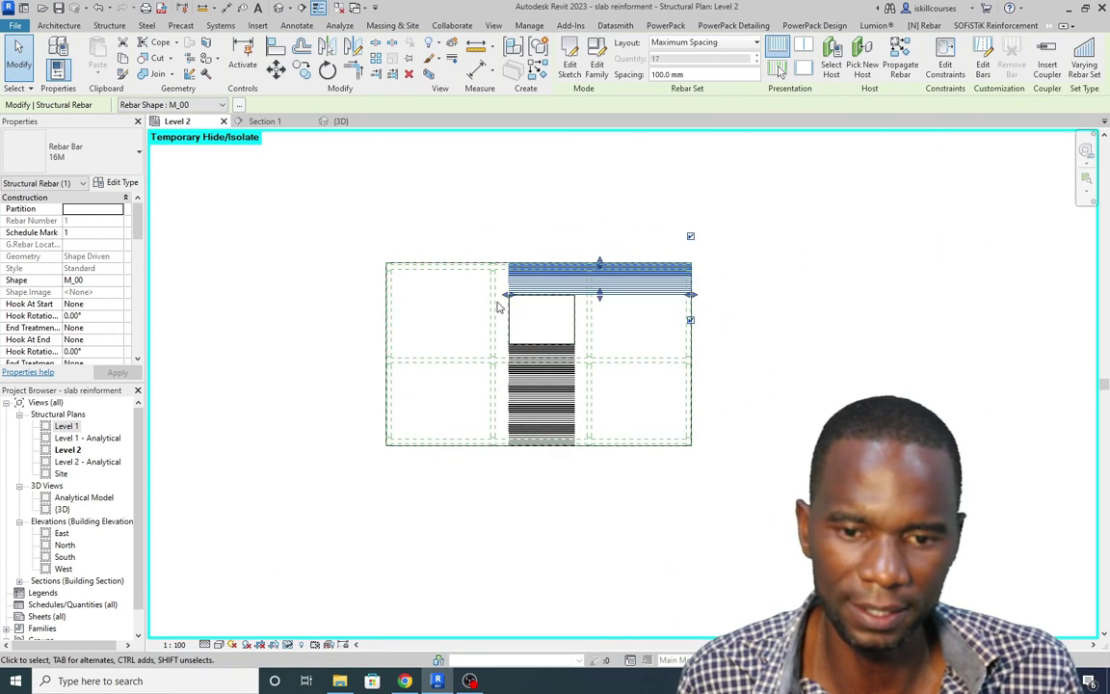
pyautogui.scroll(3, 498, 306)
pyautogui.moveTo(520, 288); pyautogui.dragTo(241, 302)
pyautogui.scroll(3, 244, 284)
pyautogui.scroll(-5, 244, 292)
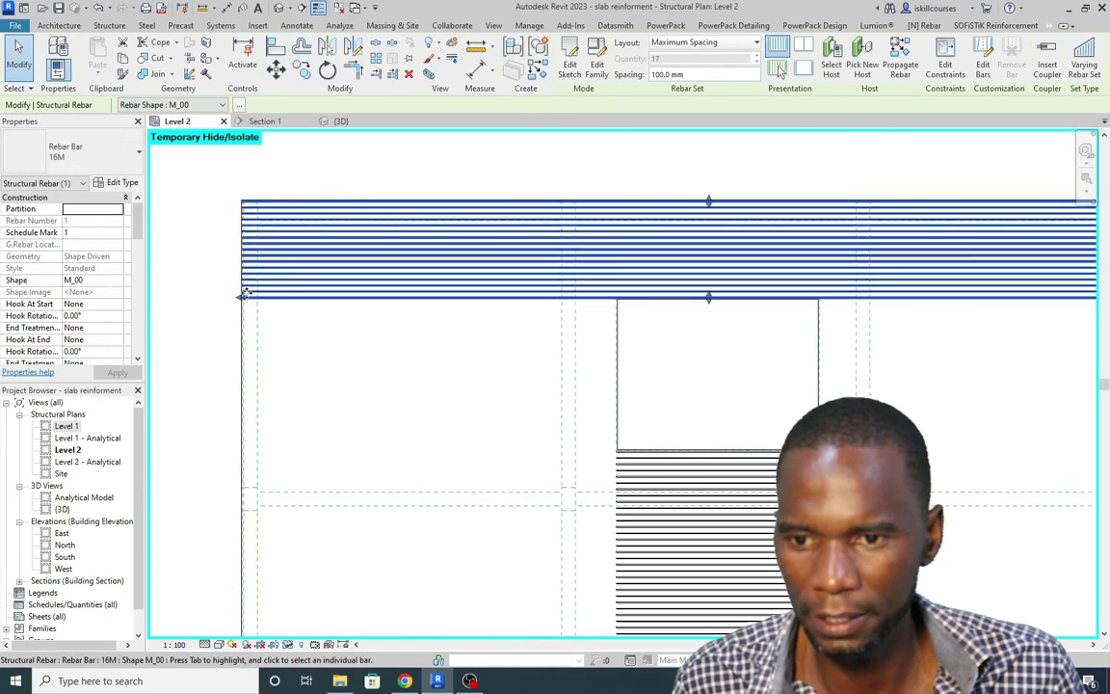
# Step: Extend the right end of the bar set below the opening to the slab's right cover line
pyautogui.click(540, 425)
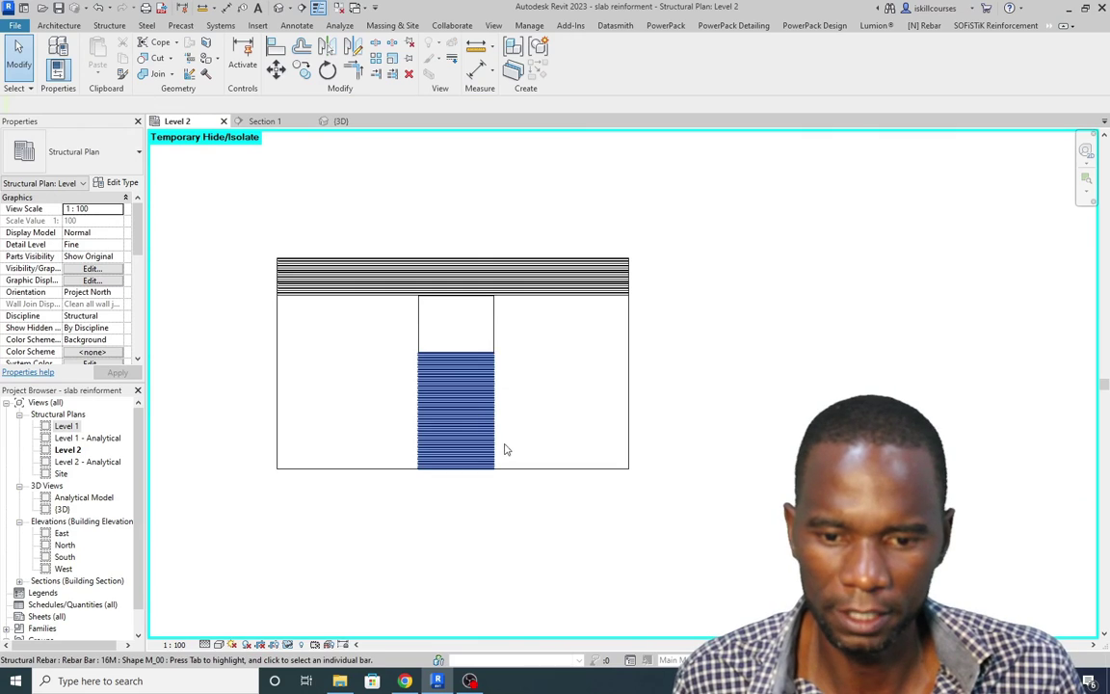
pyautogui.click(501, 446)
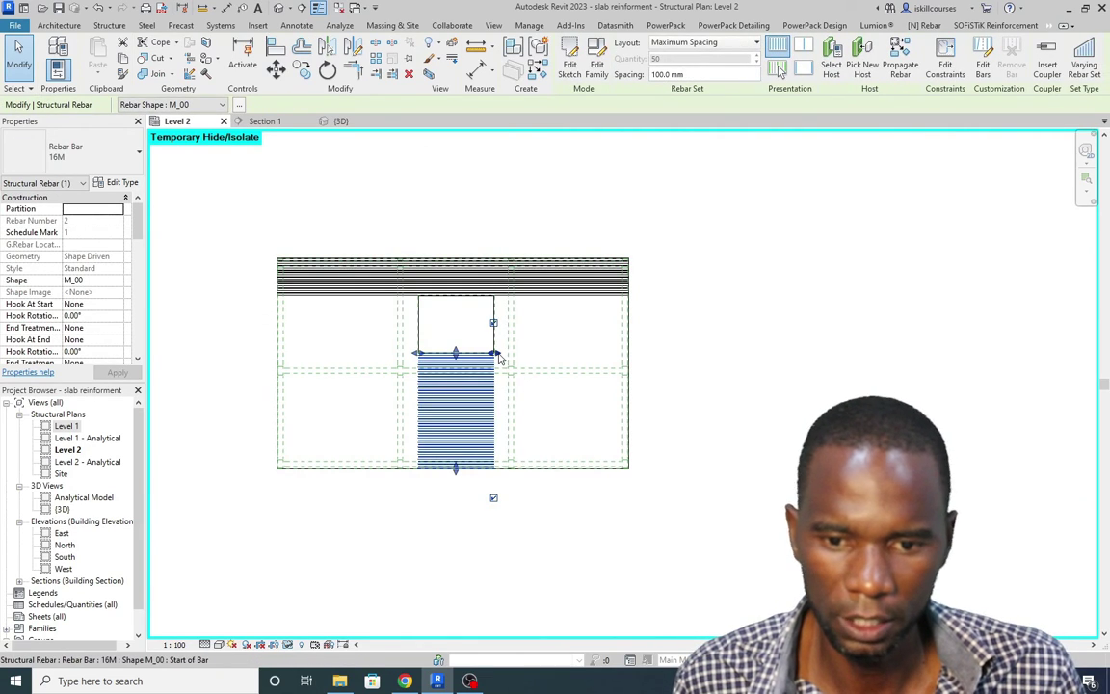
pyautogui.moveTo(499, 357); pyautogui.dragTo(605, 361)
pyautogui.scroll(4, 656, 372)
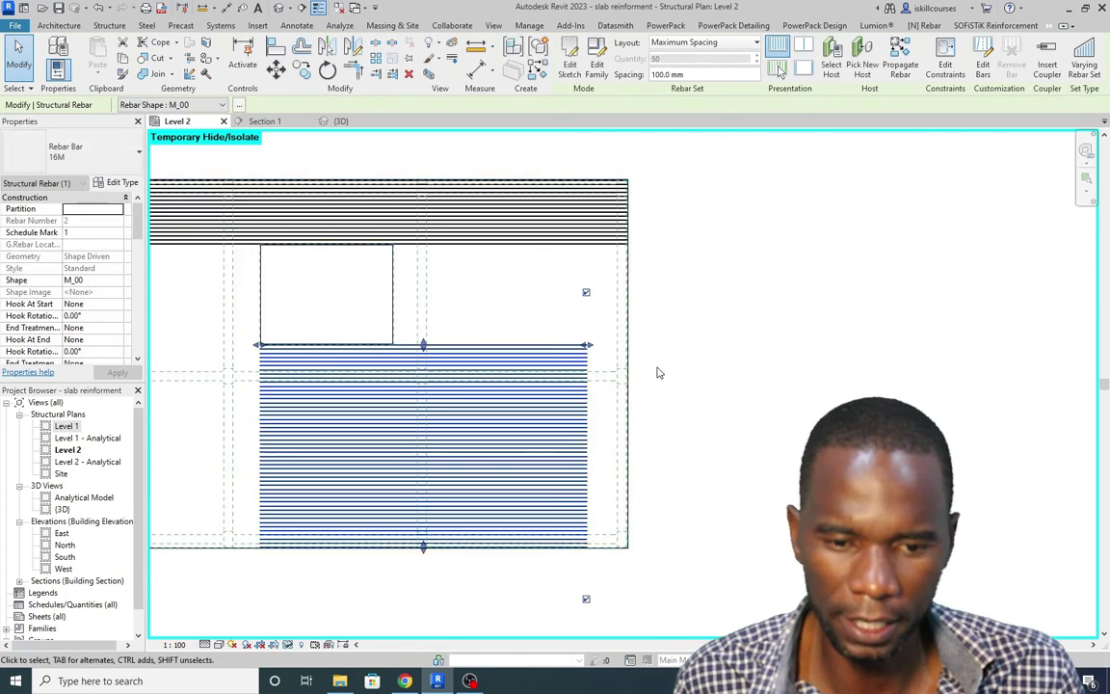
pyautogui.moveTo(474, 314); pyautogui.dragTo(584, 320)
pyautogui.scroll(3, 578, 318)
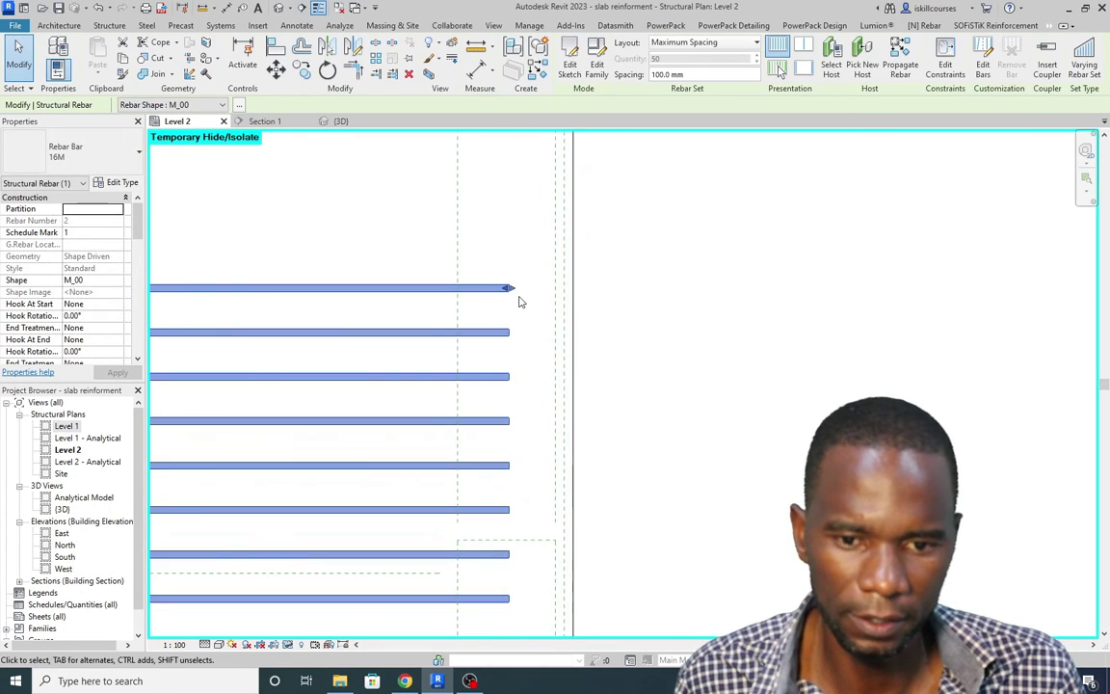
pyautogui.moveTo(509, 289); pyautogui.dragTo(550, 292)
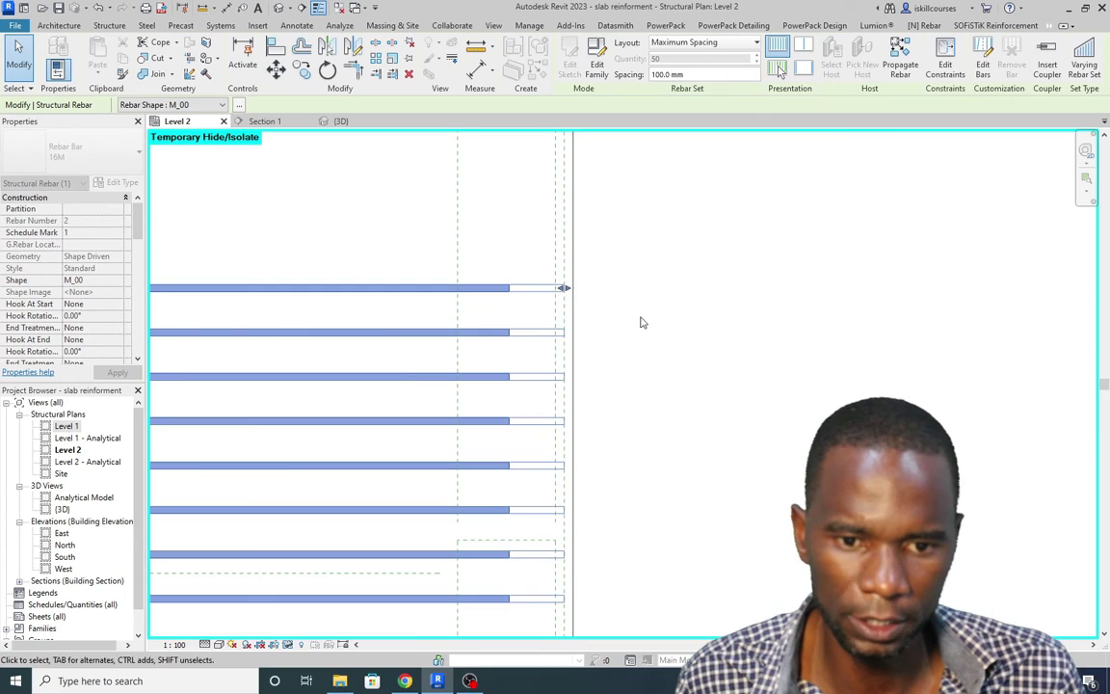
pyautogui.moveTo(631, 318); pyautogui.dragTo(702, 369)
pyautogui.click(702, 370)
pyautogui.scroll(-6, 665, 395)
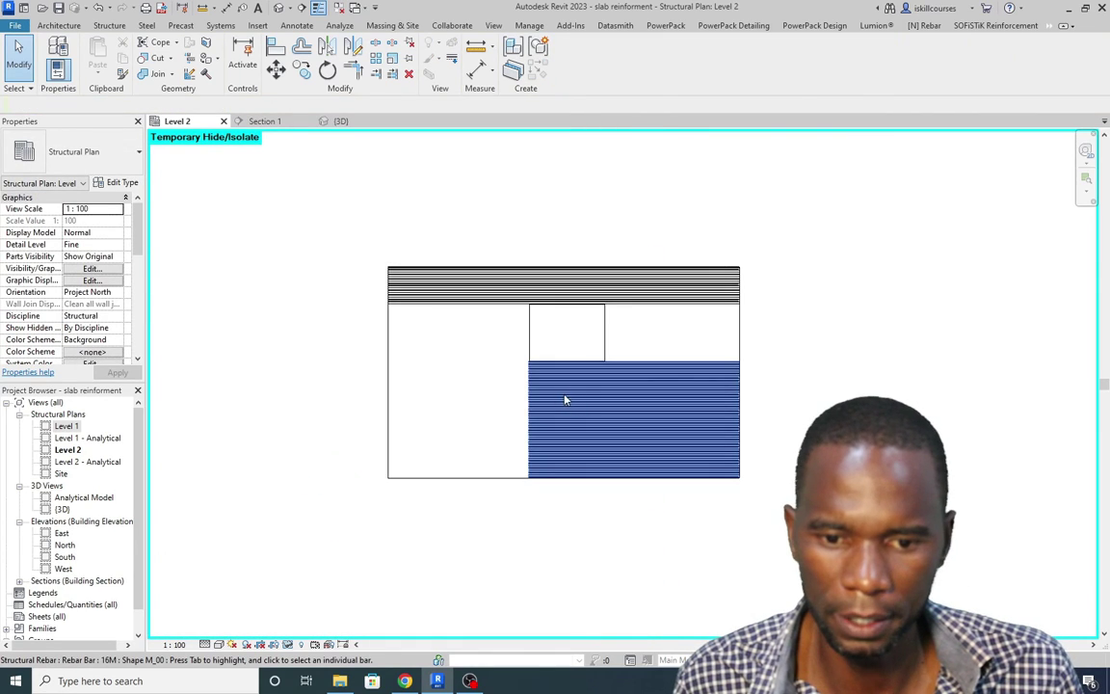
# Step: Stretch the left end of the bar set below the opening to the slab's left cover line
pyautogui.click(568, 399)
pyautogui.moveTo(527, 364); pyautogui.dragTo(349, 307)
pyautogui.scroll(5, 391, 362)
pyautogui.scroll(3, 399, 360)
pyautogui.scroll(5, 353, 334)
pyautogui.scroll(-8, 349, 307)
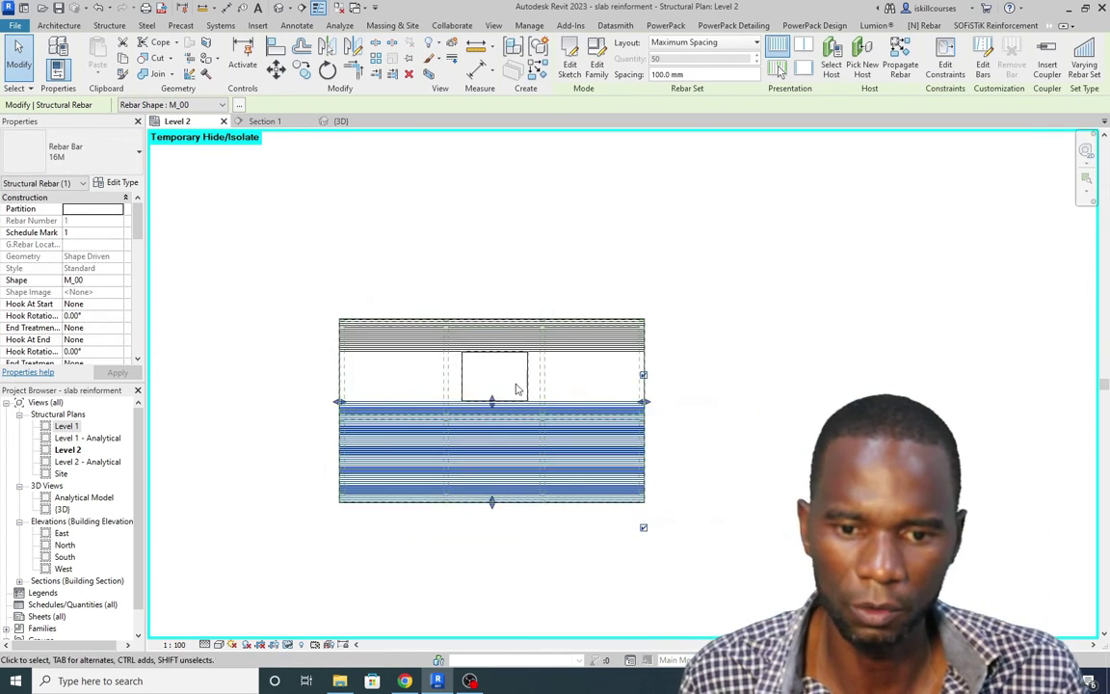
pyautogui.press('Escape')
pyautogui.scroll(3, 435, 376)
pyautogui.scroll(-3, 459, 327)
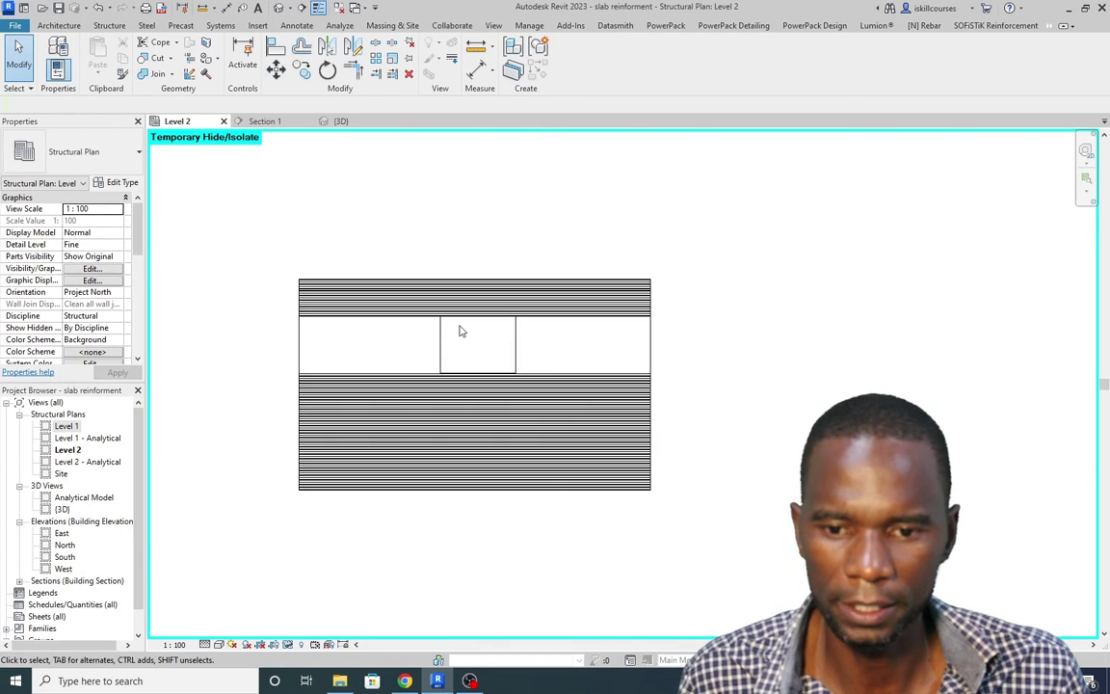
# Step: Create a similar M_00 bar set by two points between the opening's left side and the slab's left cover line, filling the gap between the existing sets
pyautogui.click(486, 223)
pyautogui.rightClick(464, 202)
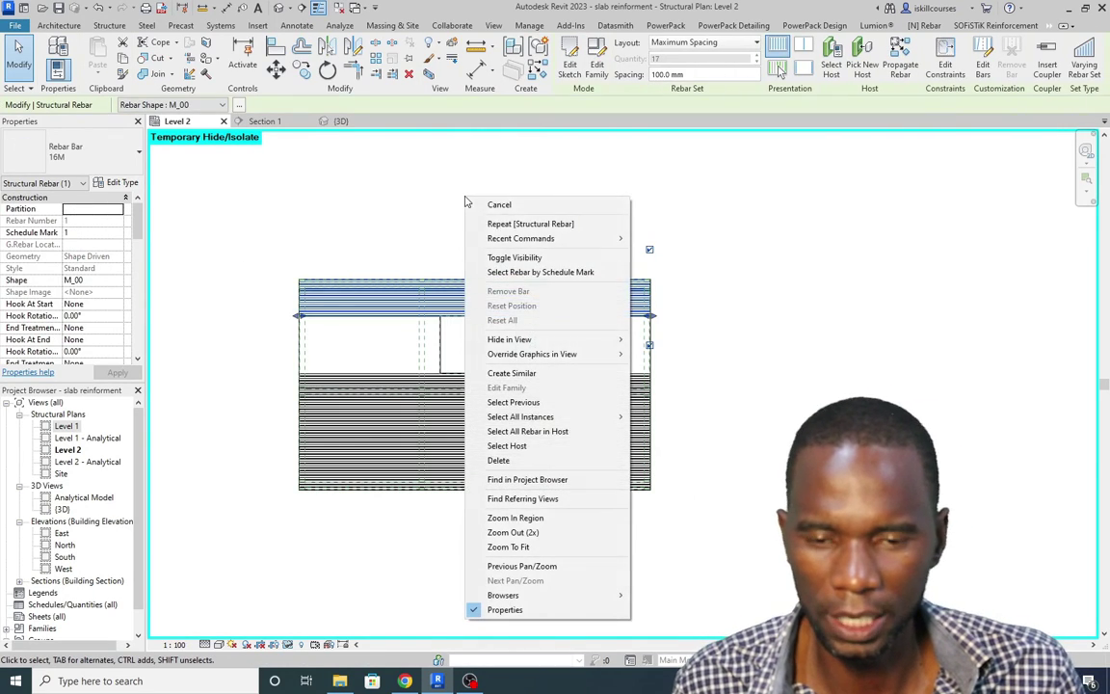
pyautogui.click(525, 373)
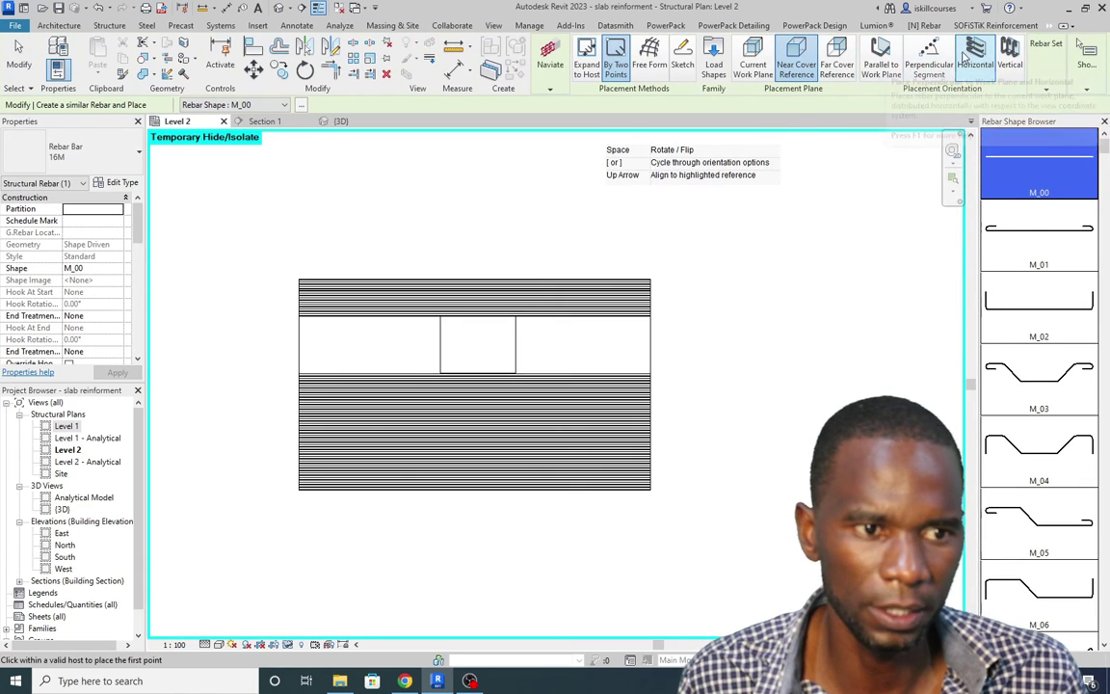
pyautogui.click(619, 65)
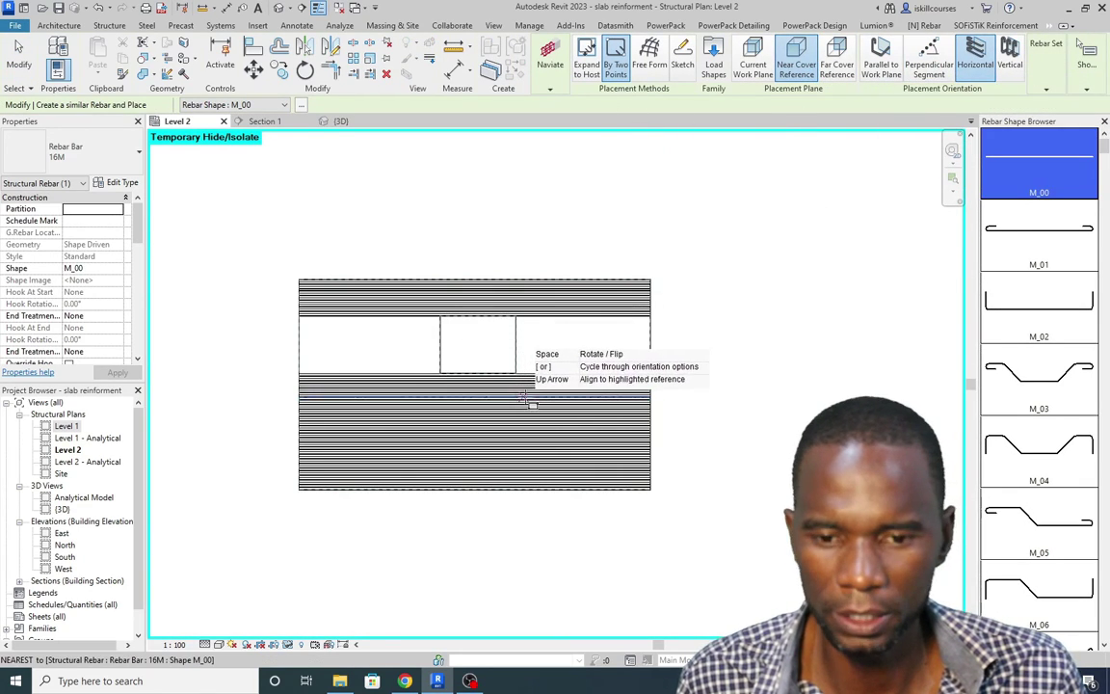
pyautogui.scroll(5, 421, 360)
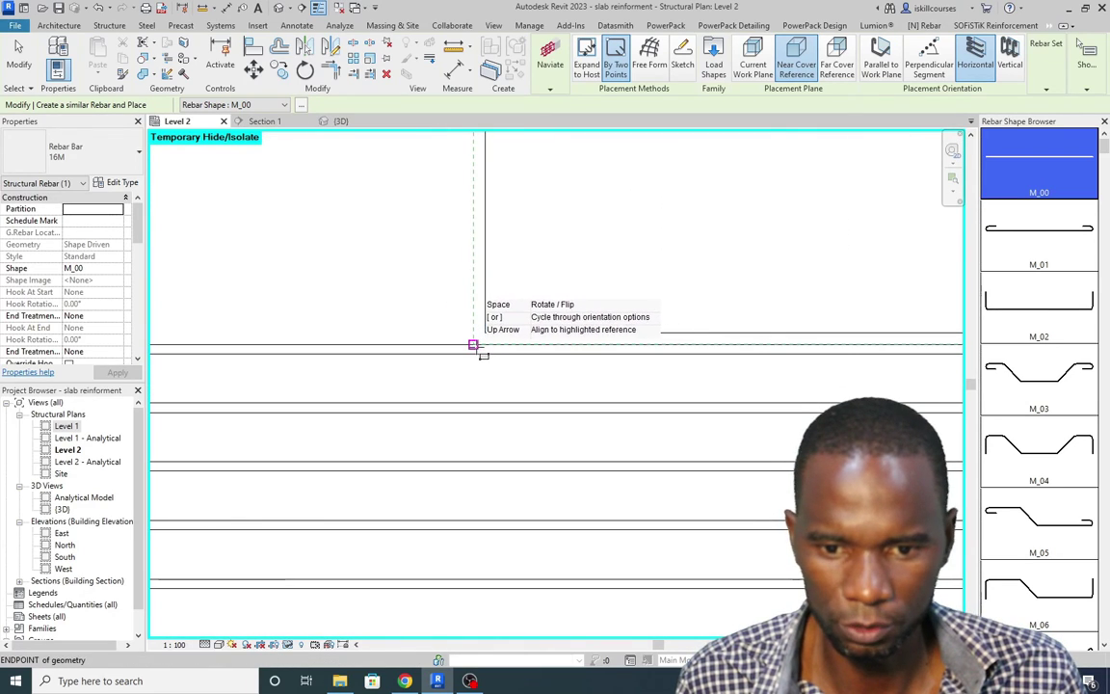
pyautogui.scroll(4, 477, 344)
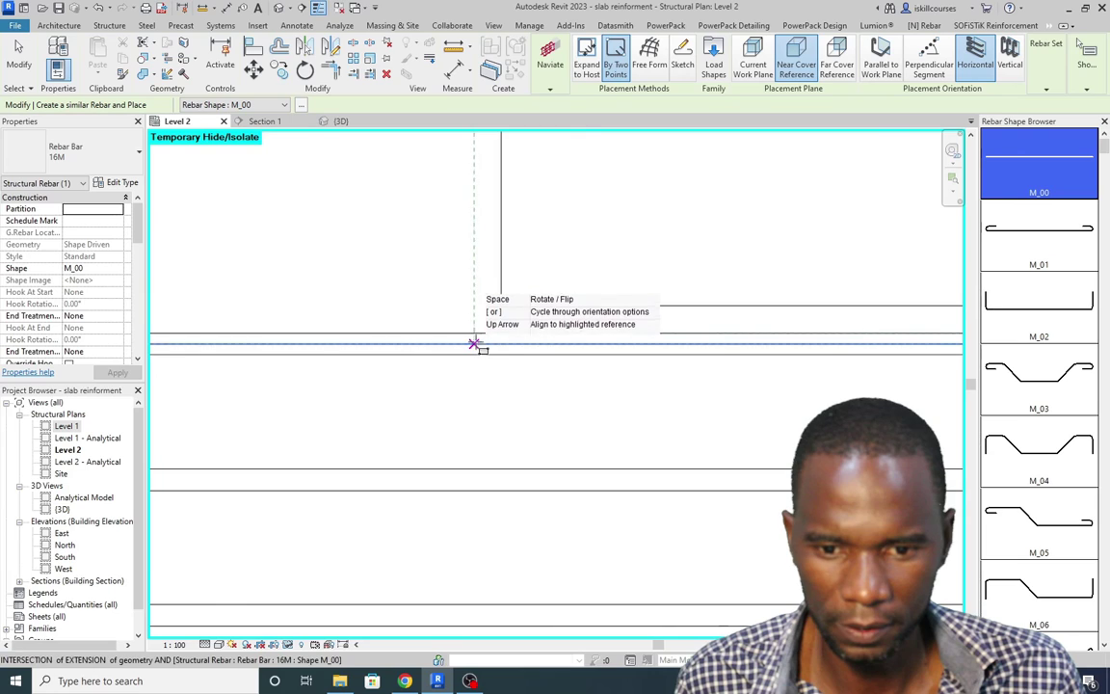
pyautogui.scroll(-8, 474, 344)
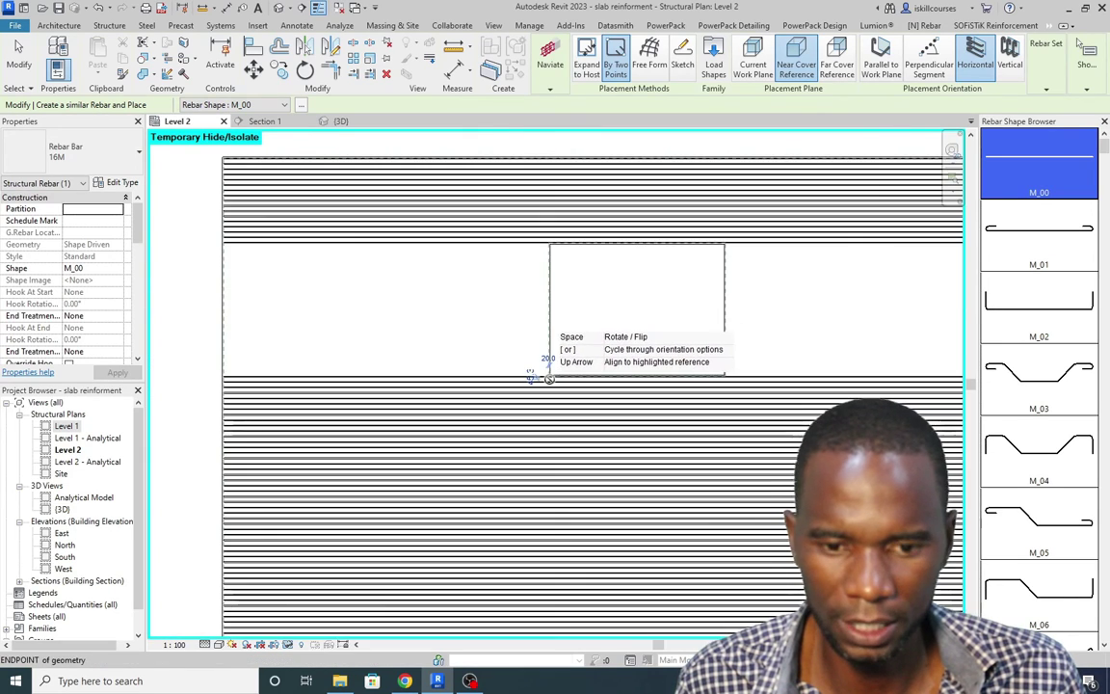
pyautogui.scroll(8, 376, 311)
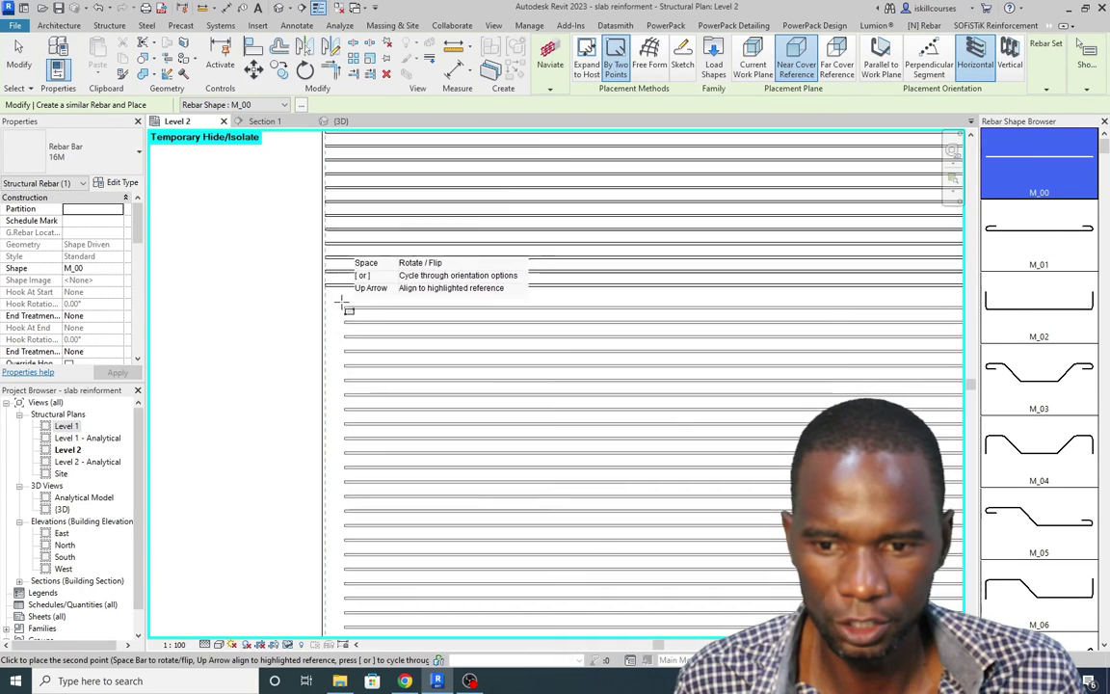
pyautogui.scroll(3, 273, 279)
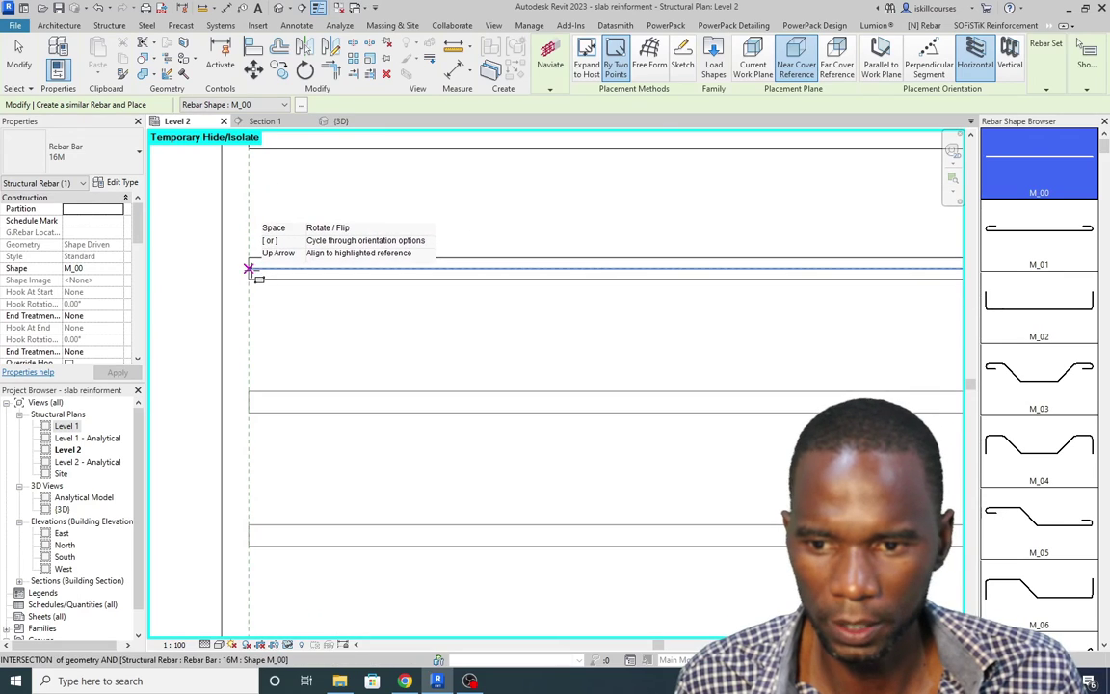
pyautogui.scroll(-10, 289, 303)
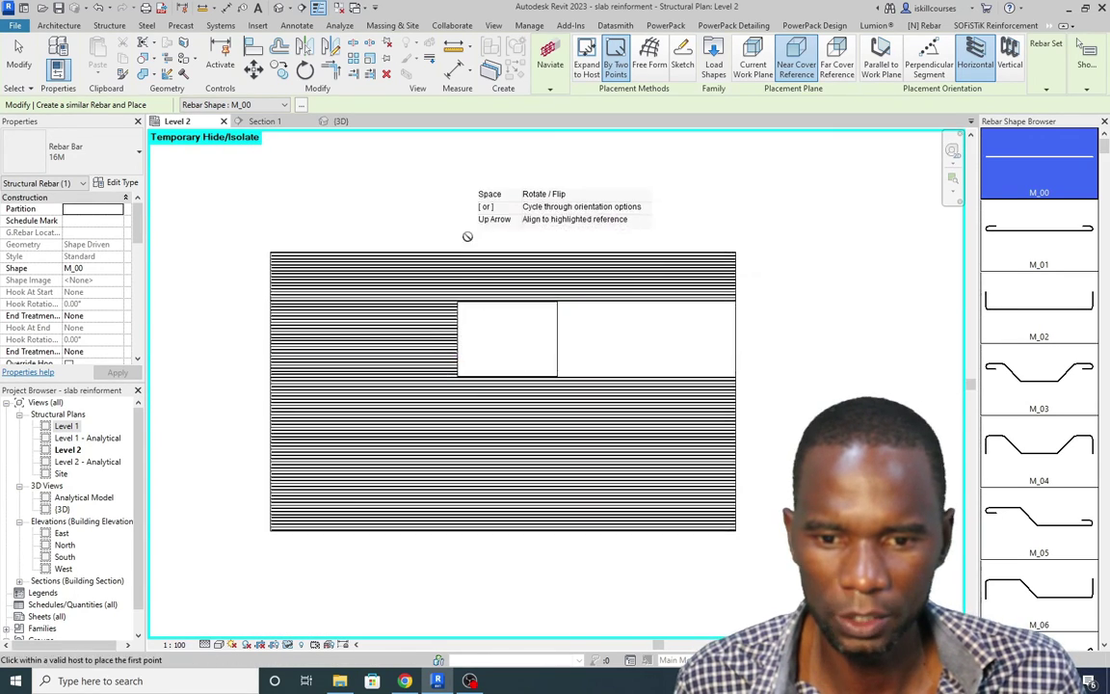
pyautogui.rightClick(467, 214)
pyautogui.click(473, 220)
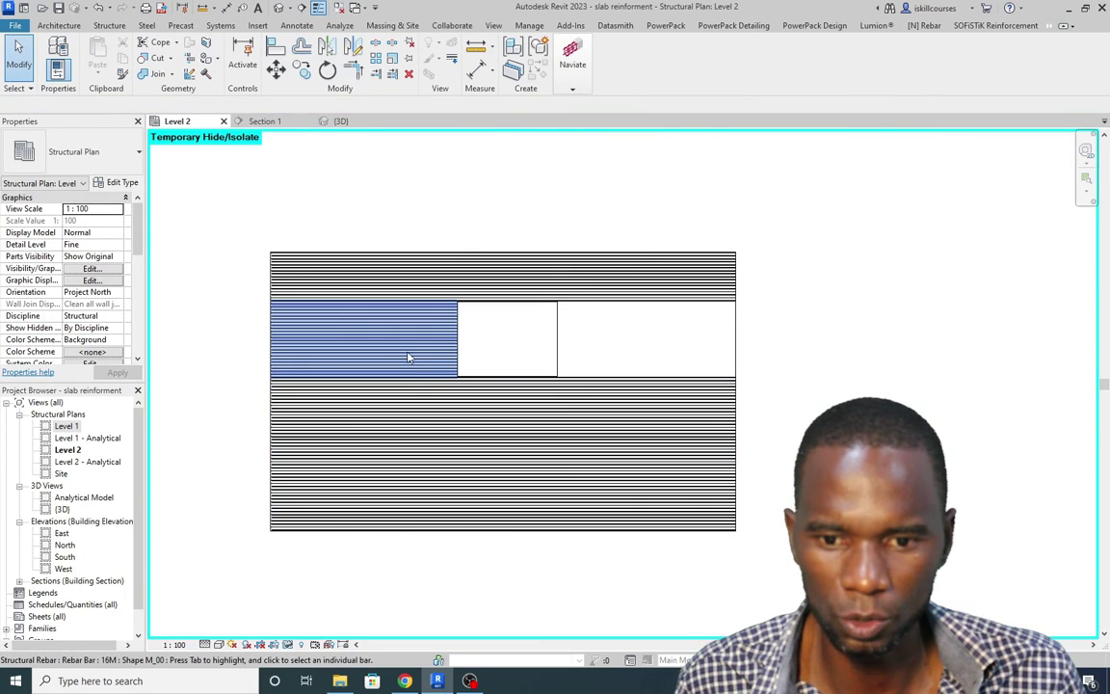
# Step: Remove the first and last bars of the set left of the opening, where they overlap the neighbouring sets
pyautogui.click(340, 323)
pyautogui.scroll(4, 320, 299)
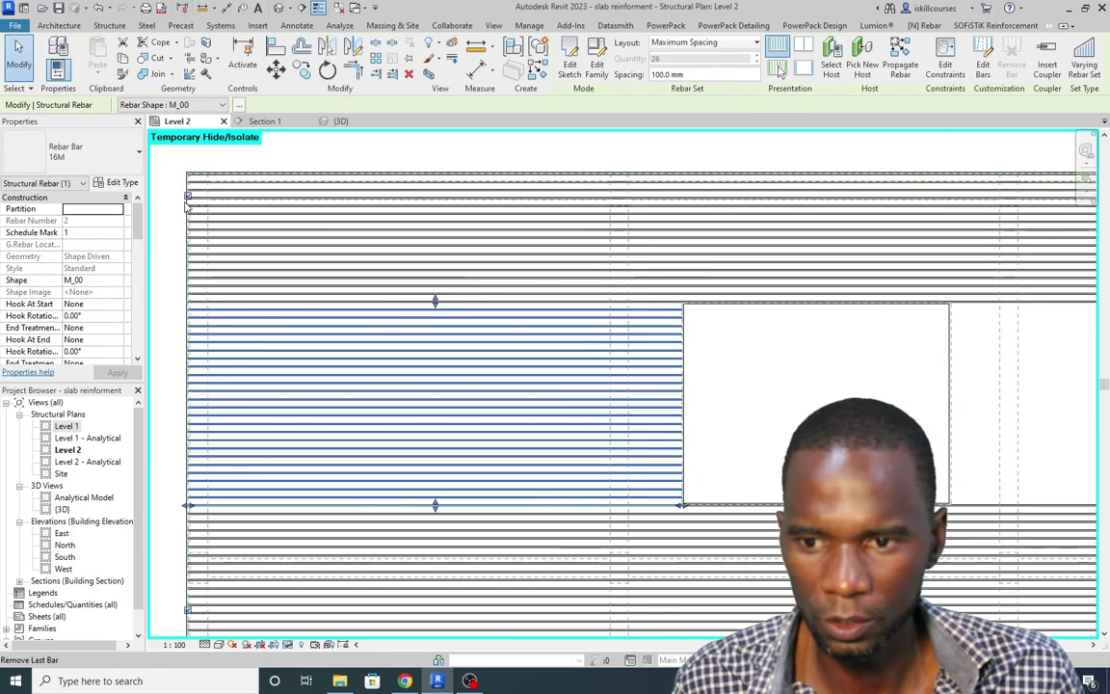
pyautogui.scroll(4, 189, 197)
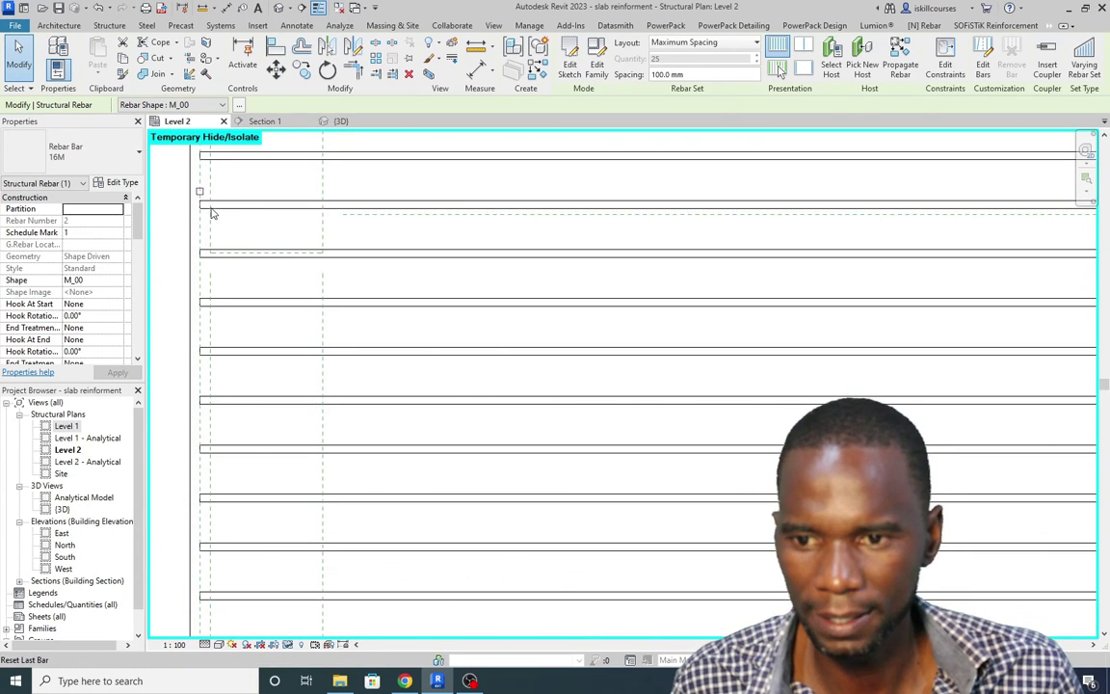
pyautogui.scroll(-5, 213, 210)
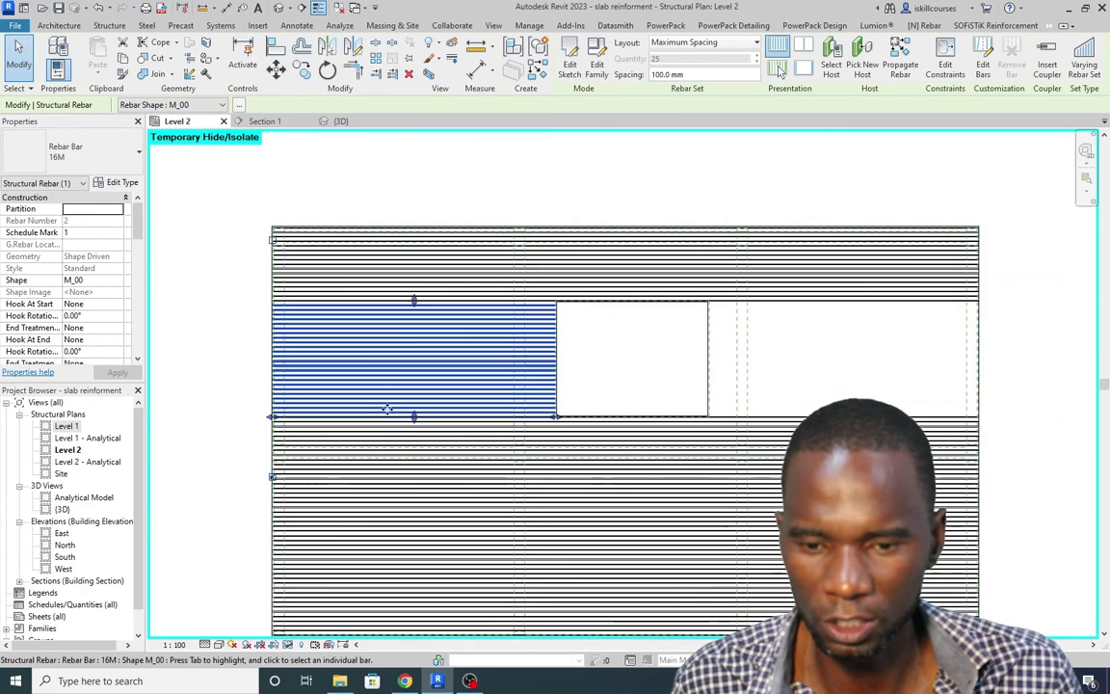
pyautogui.scroll(5, 281, 489)
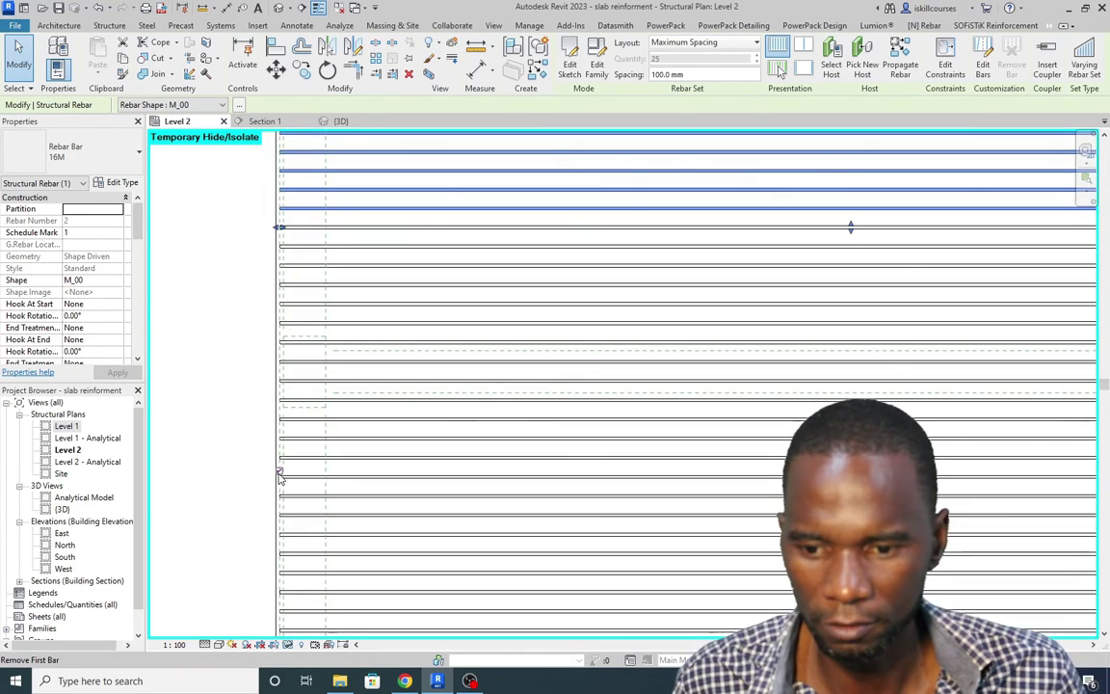
pyautogui.scroll(-5, 281, 475)
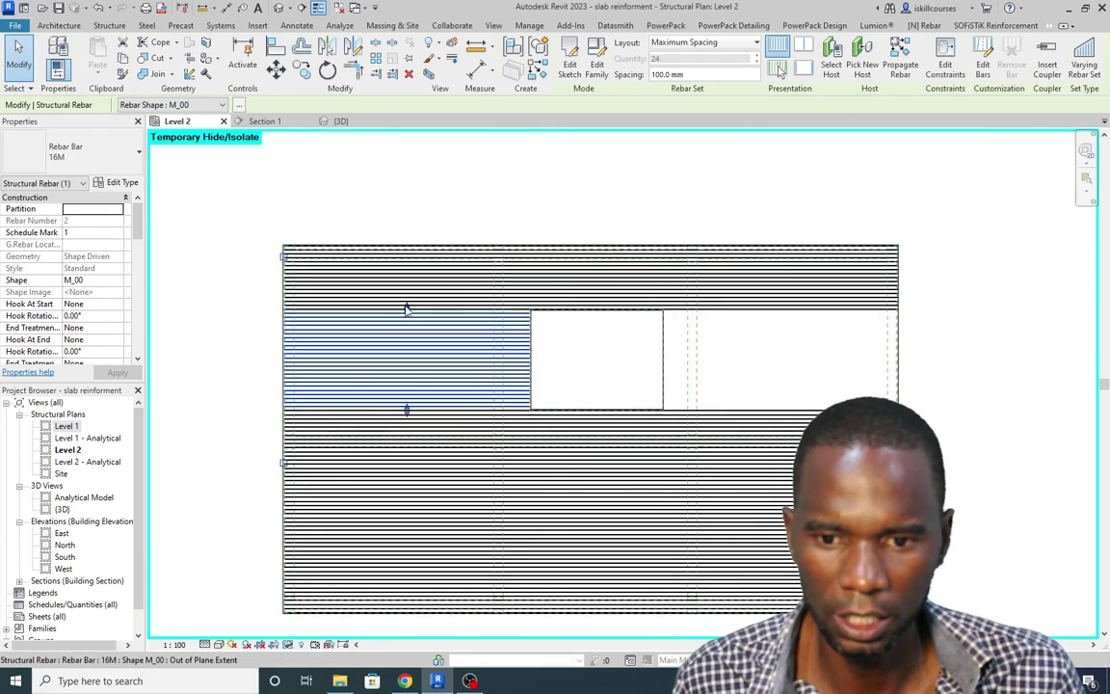
pyautogui.click(755, 376)
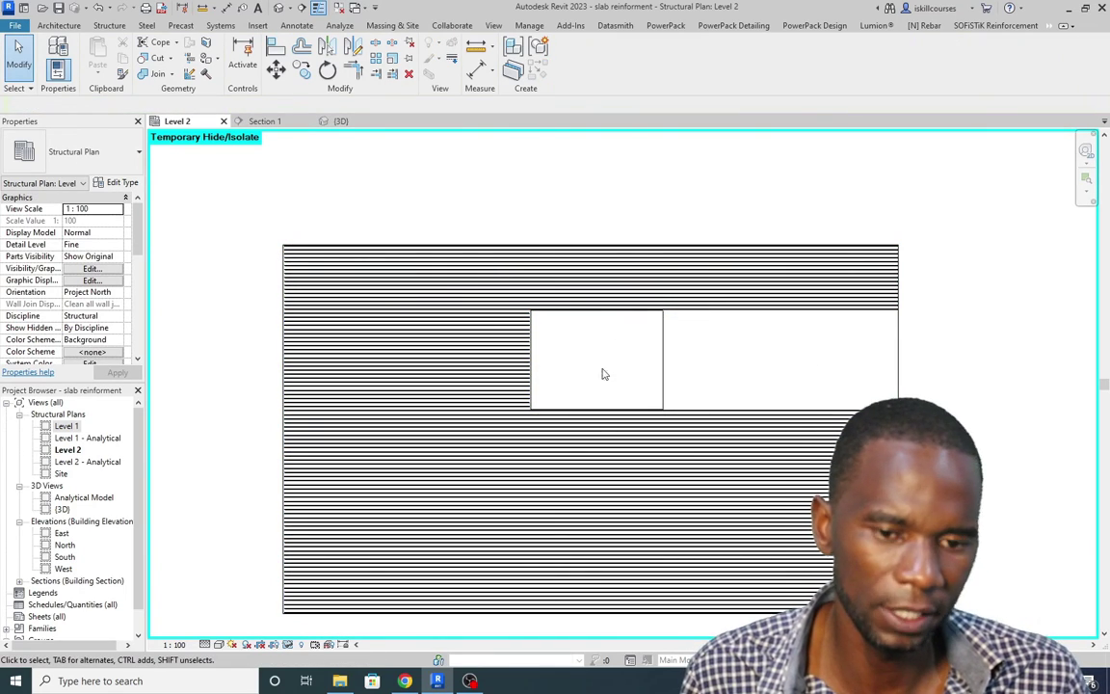
# Step: Select the horizontal bar set between the slab's left edge and the opening
pyautogui.click(514, 388)
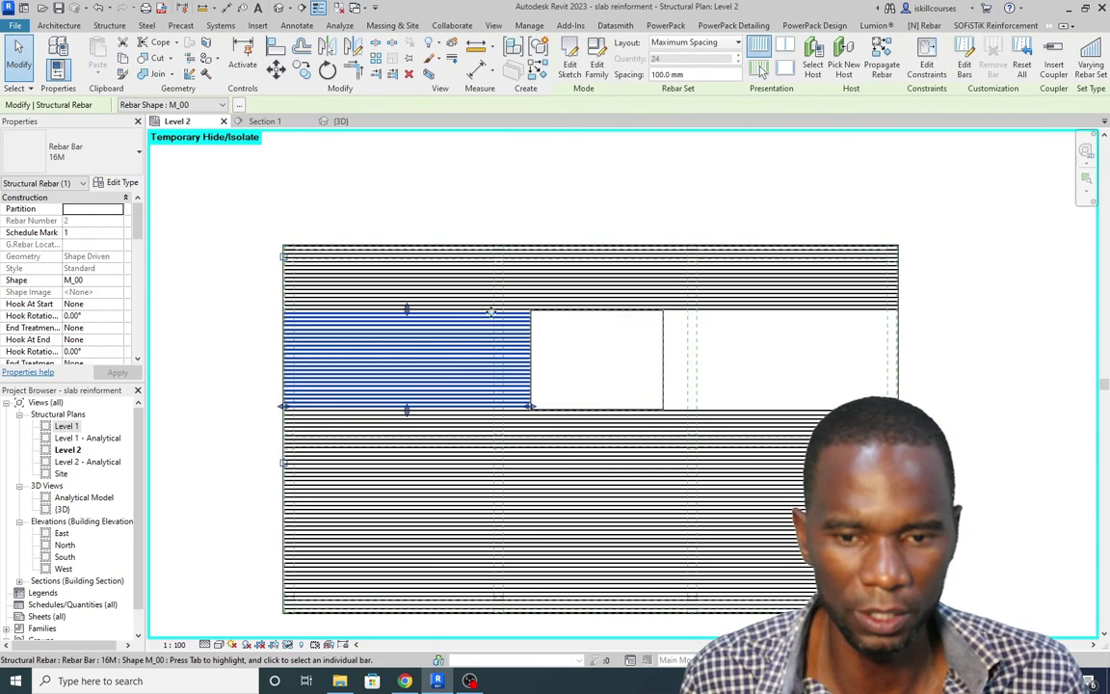
pyautogui.click(302, 70)
pyautogui.scroll(5, 289, 318)
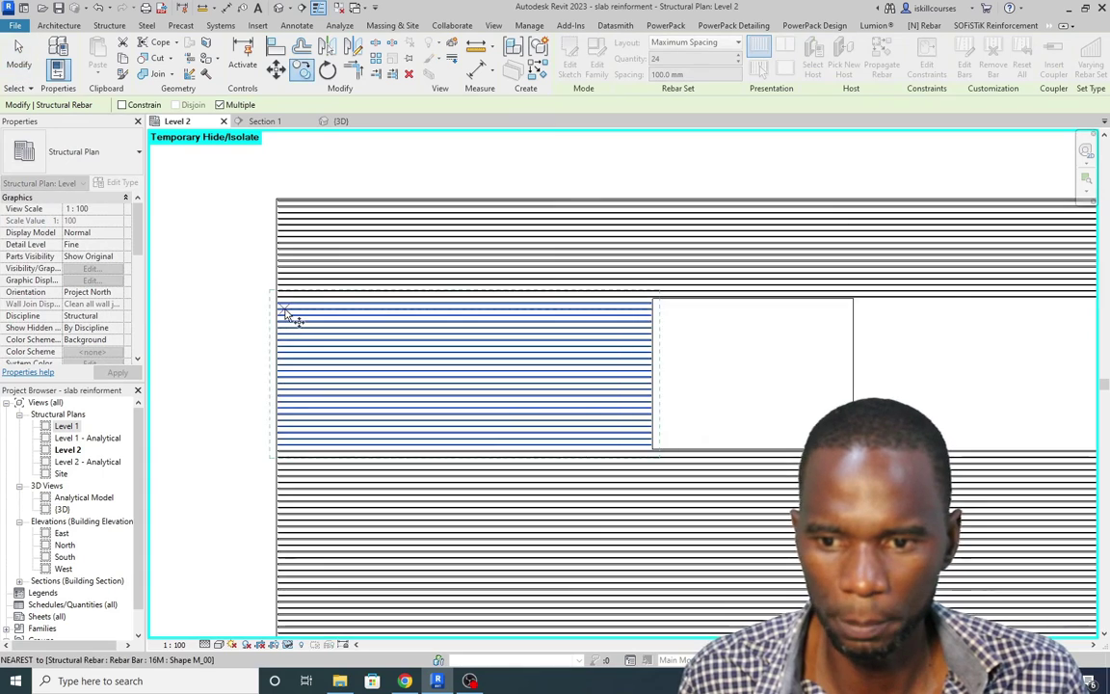
pyautogui.scroll(5, 262, 247)
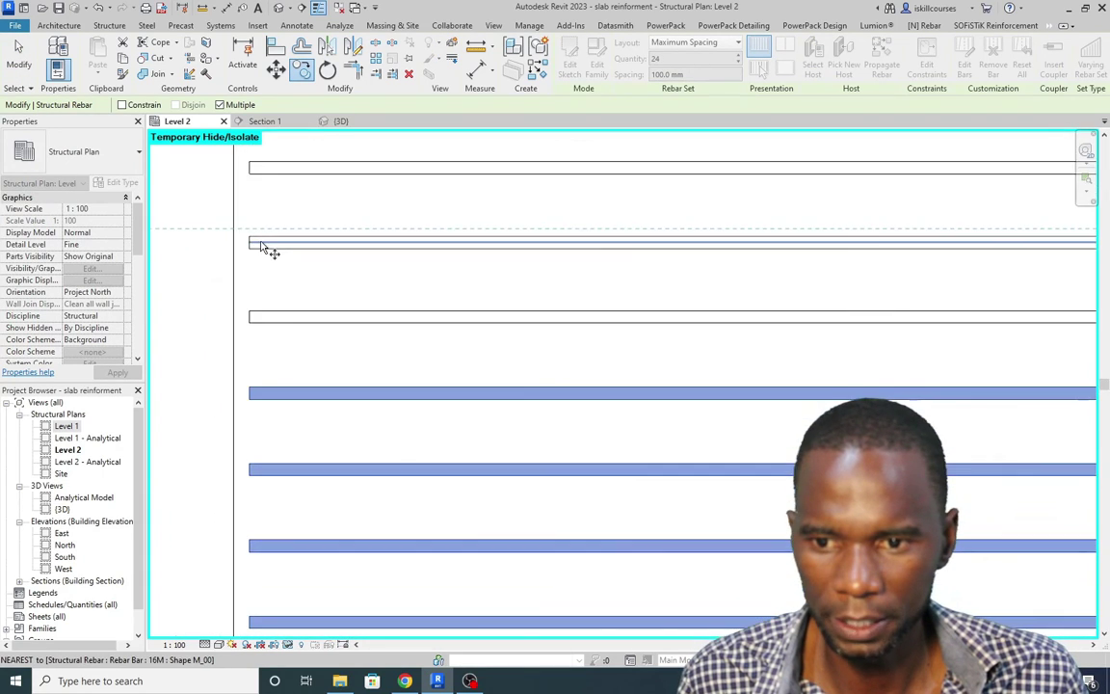
pyautogui.scroll(-10, 260, 334)
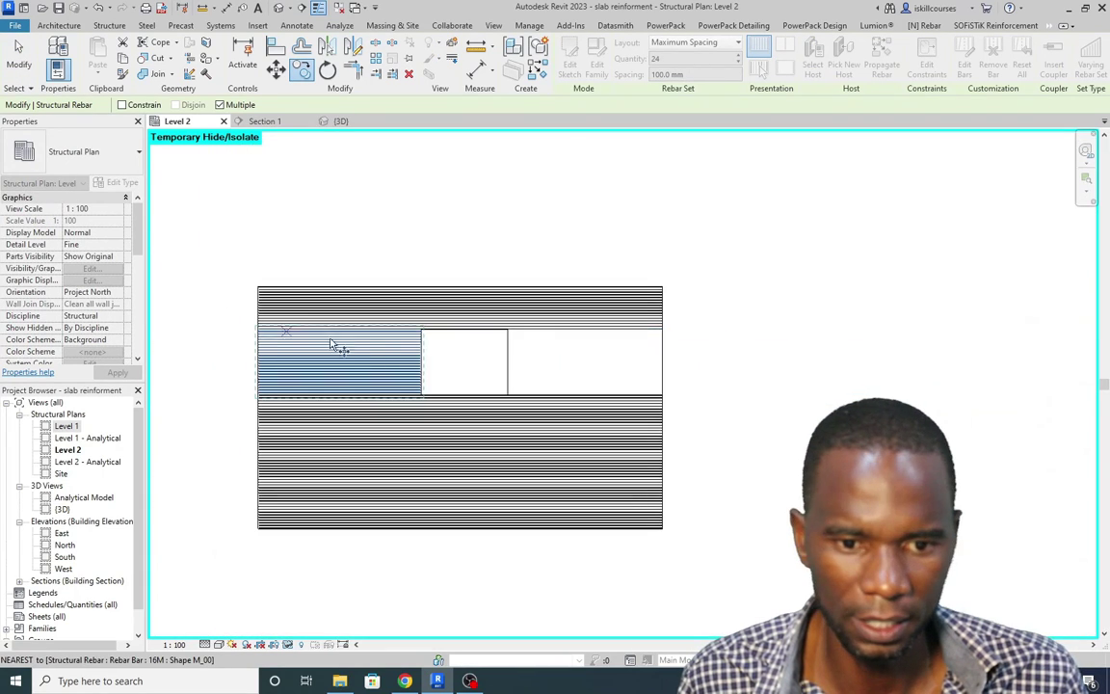
pyautogui.scroll(2, 464, 340)
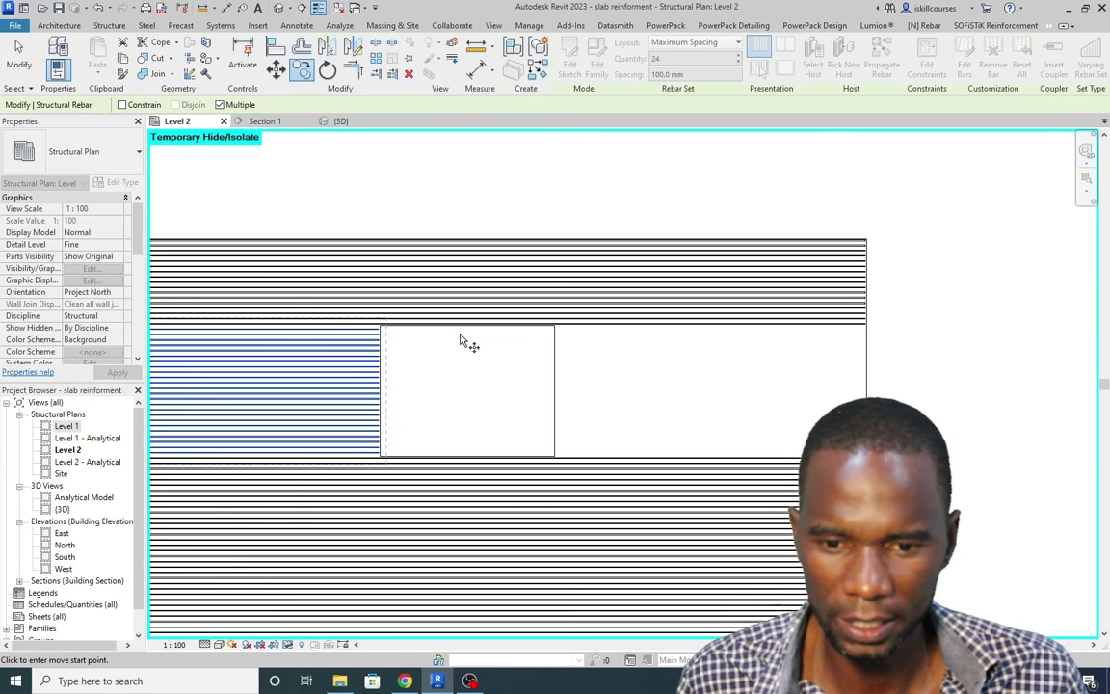
pyautogui.scroll(3, 478, 354)
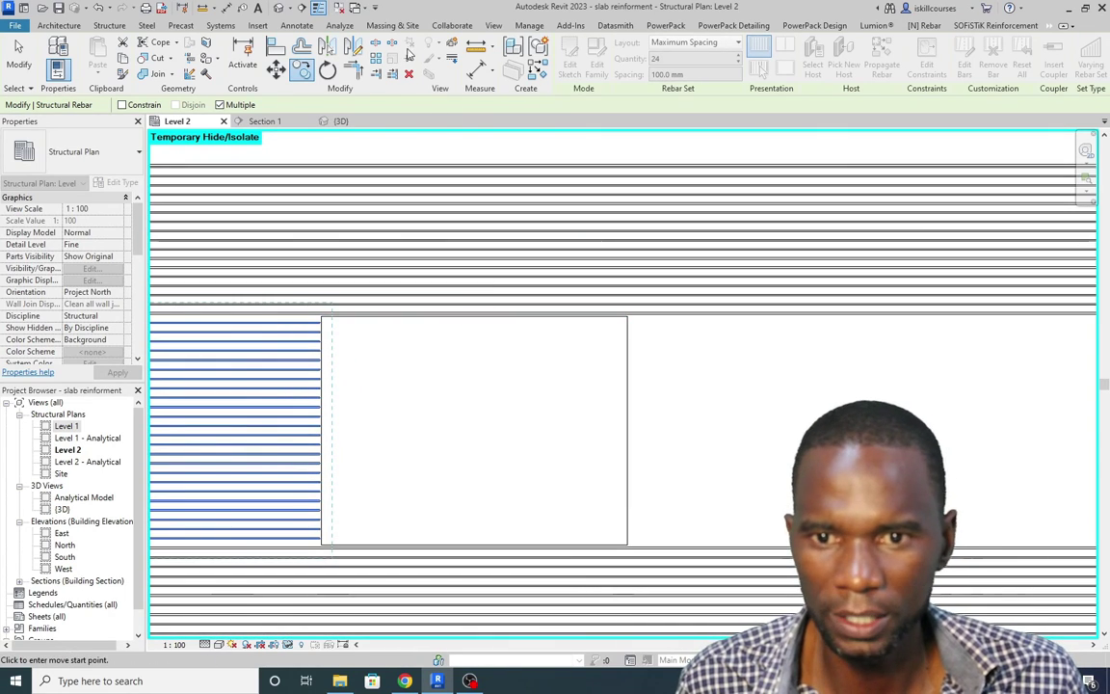
# Step: Mirror a copy of the bar set left of the opening to its right side, drawing a vertical axis through the opening's midpoint
pyautogui.click(353, 45)
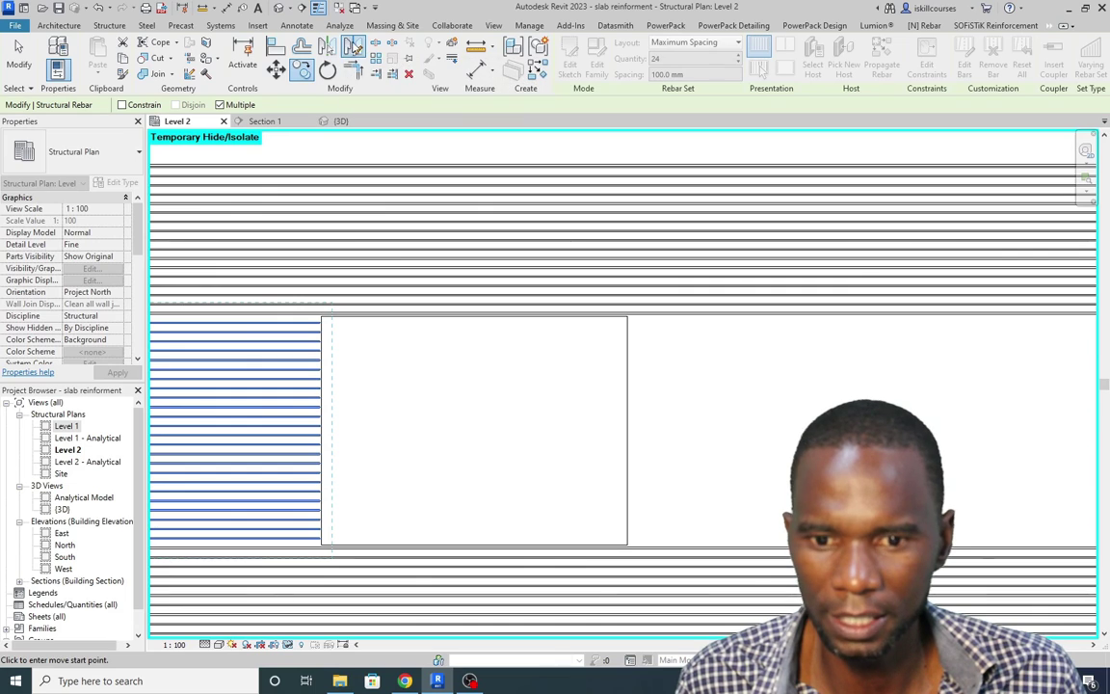
pyautogui.scroll(3, 469, 322)
pyautogui.scroll(2, 468, 309)
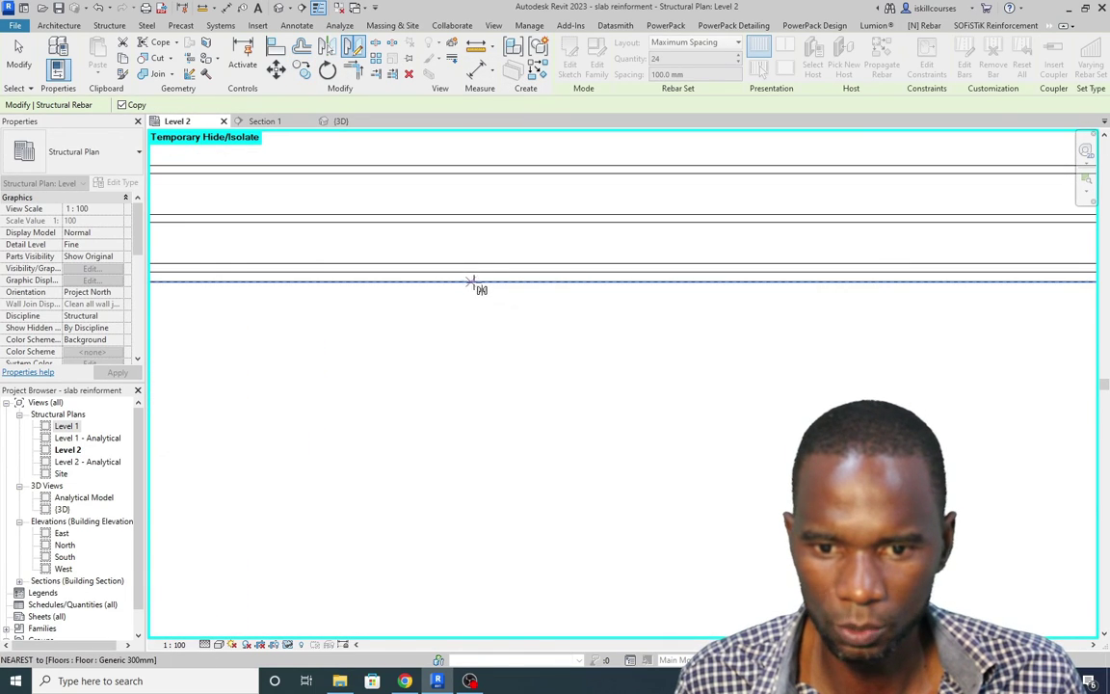
pyautogui.click(490, 282)
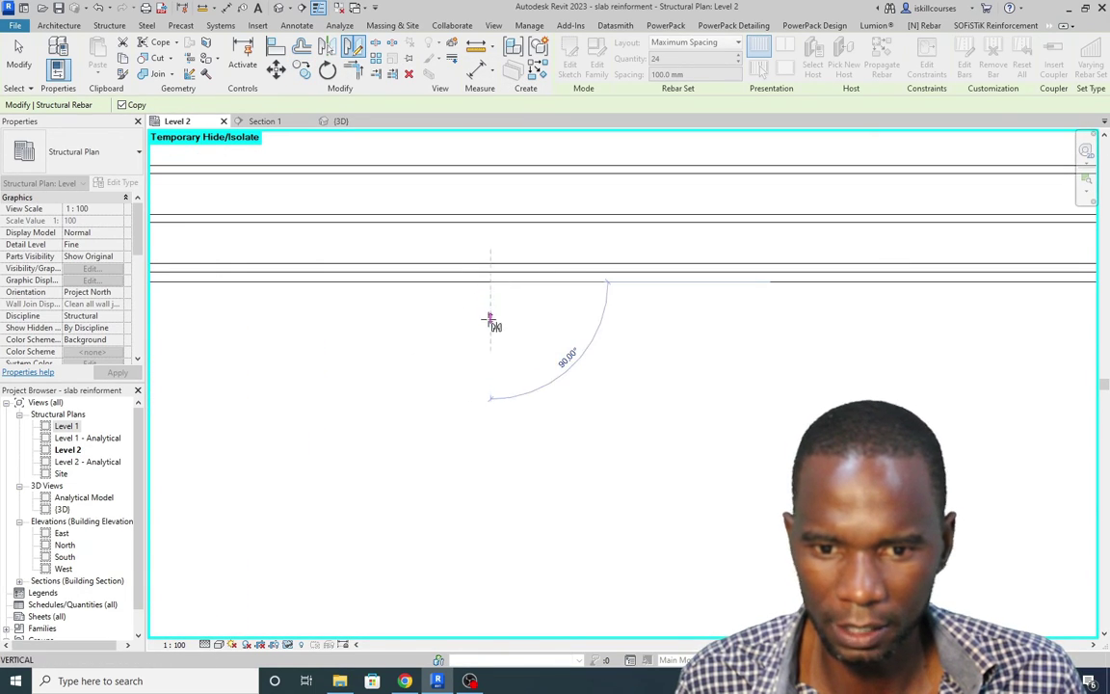
pyautogui.click(535, 401)
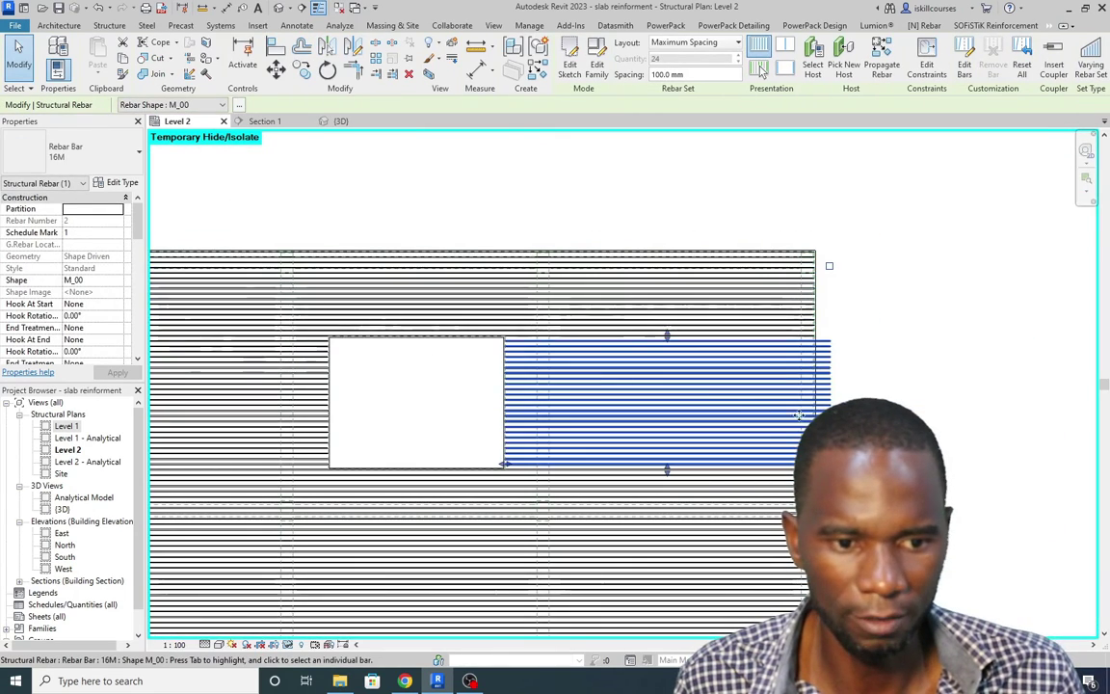
# Step: Shorten the right end of the mirrored bar set to the slab's right cover line
pyautogui.scroll(5, 774, 408)
pyautogui.scroll(3, 848, 414)
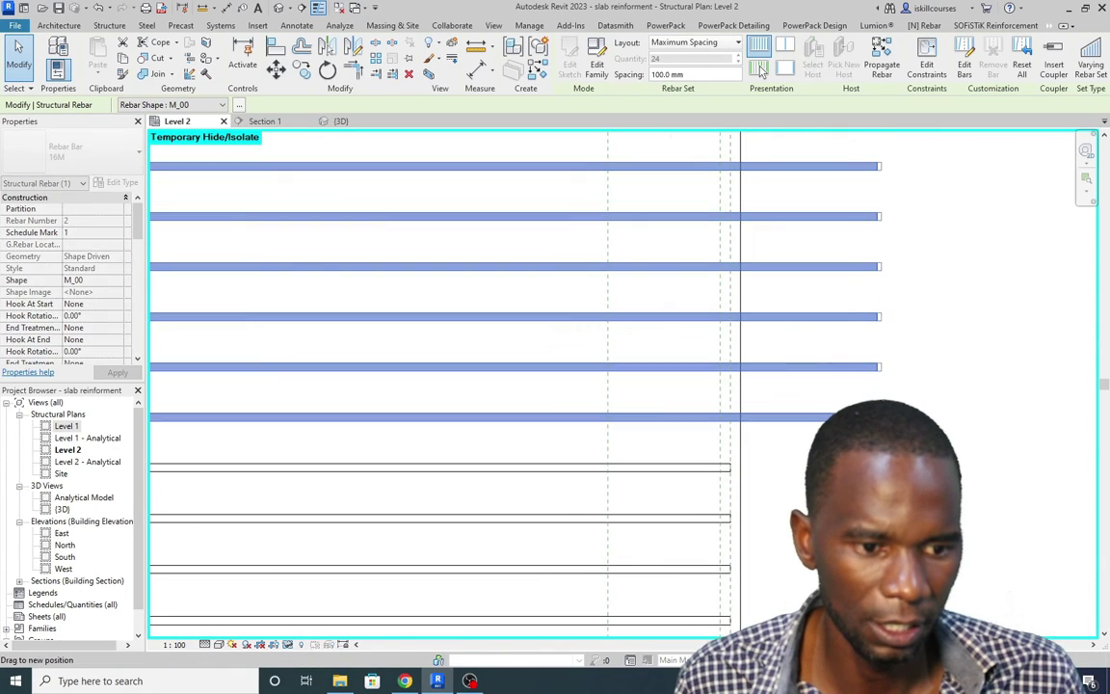
pyautogui.moveTo(760, 417); pyautogui.dragTo(737, 419)
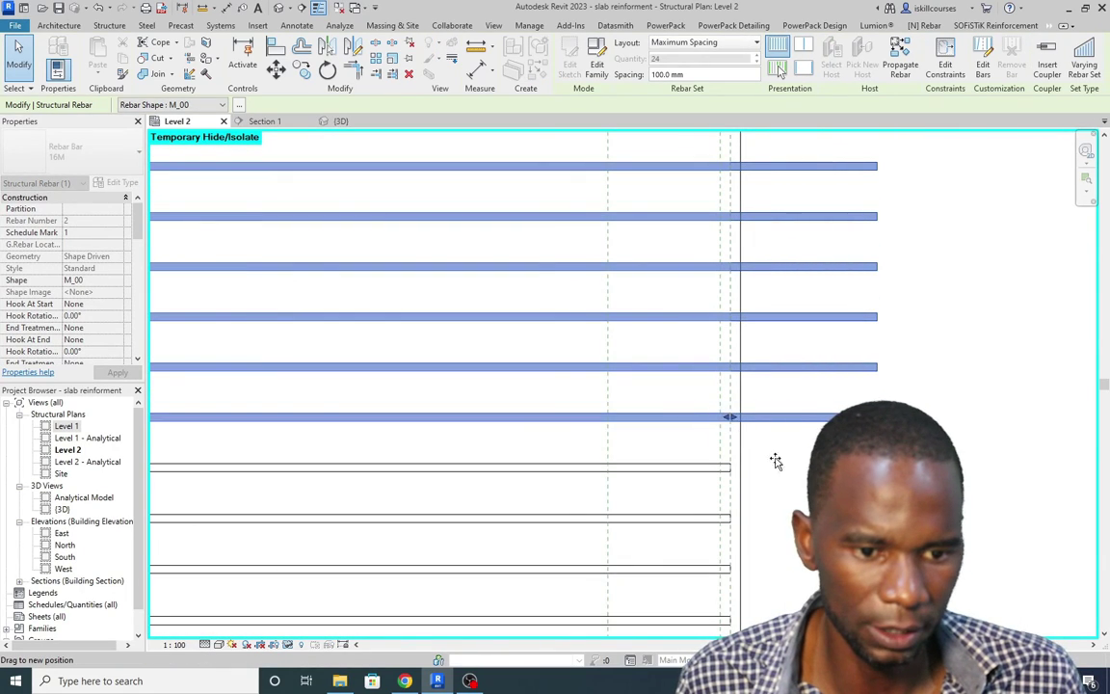
pyautogui.moveTo(774, 458); pyautogui.dragTo(734, 414)
pyautogui.press('Escape')
pyautogui.scroll(-5, 733, 402)
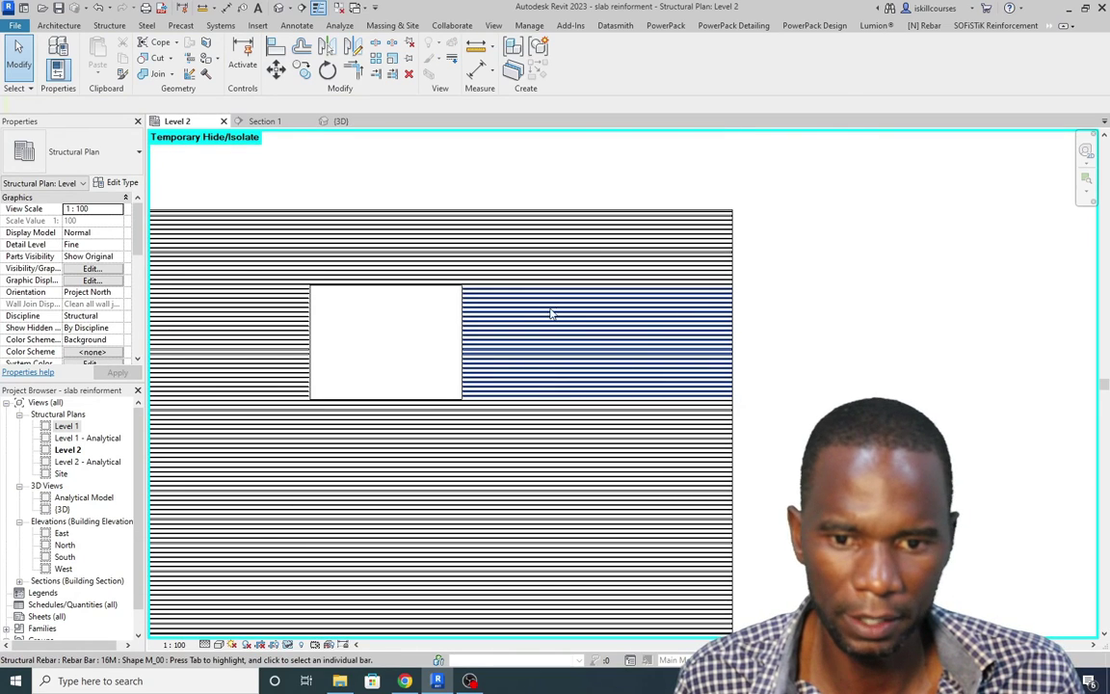
pyautogui.scroll(-2, 675, 332)
pyautogui.scroll(3, 434, 382)
pyautogui.scroll(-3, 438, 390)
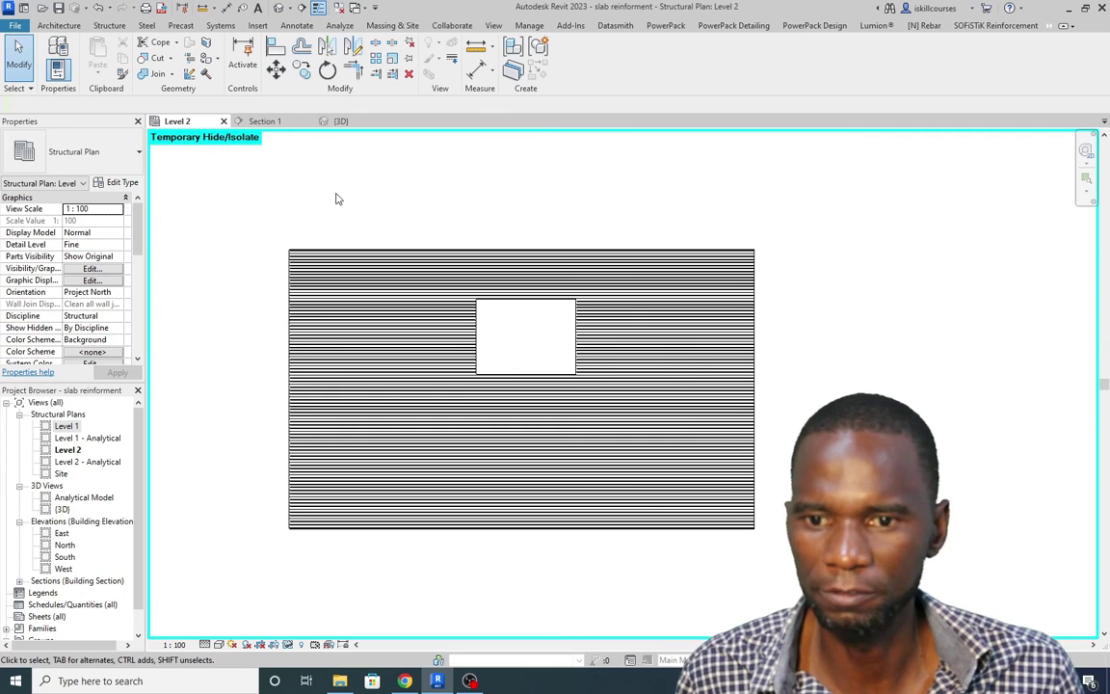
# Step: Create a building section running vertically across the whole slab, left of the opening
pyautogui.click(493, 26)
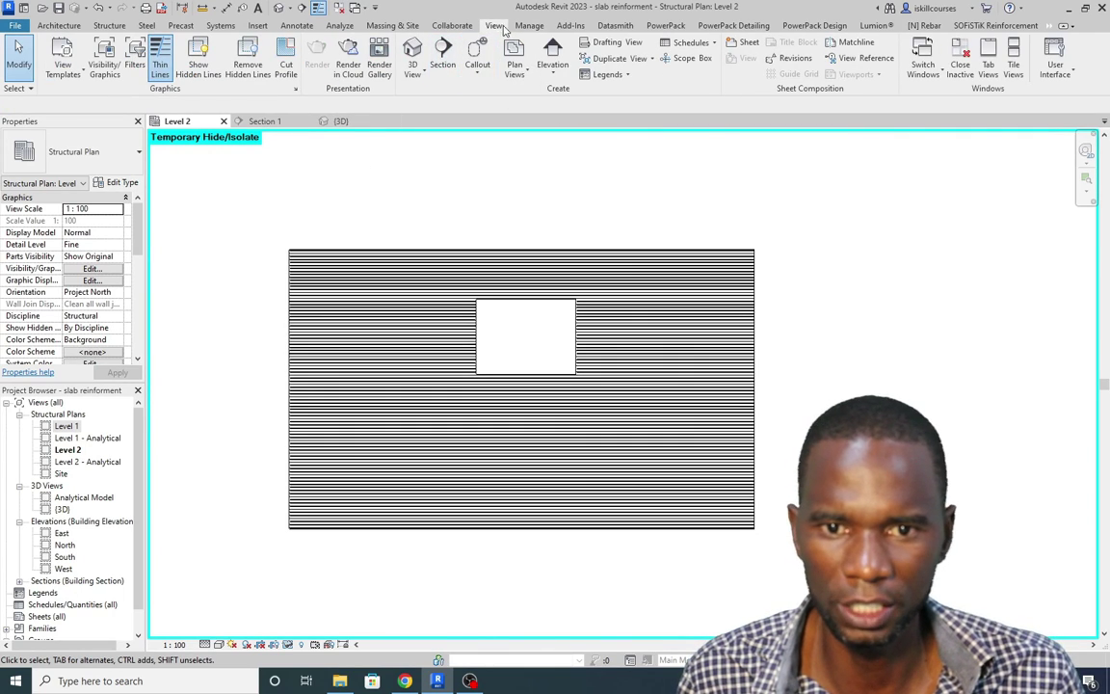
pyautogui.click(444, 55)
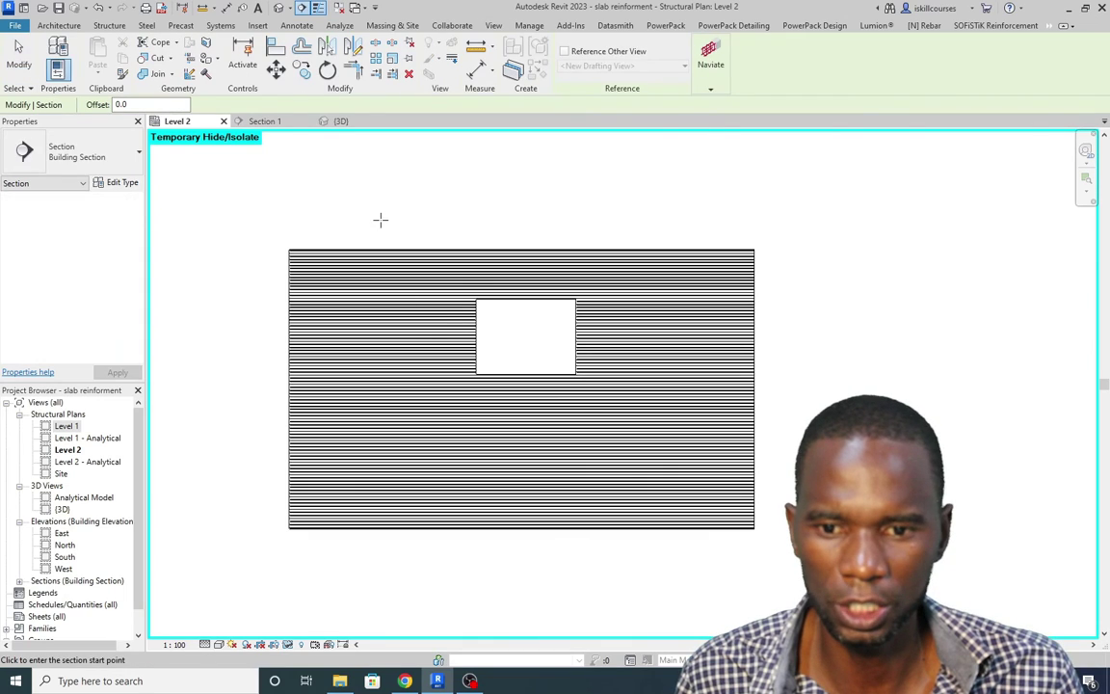
pyautogui.click(381, 220)
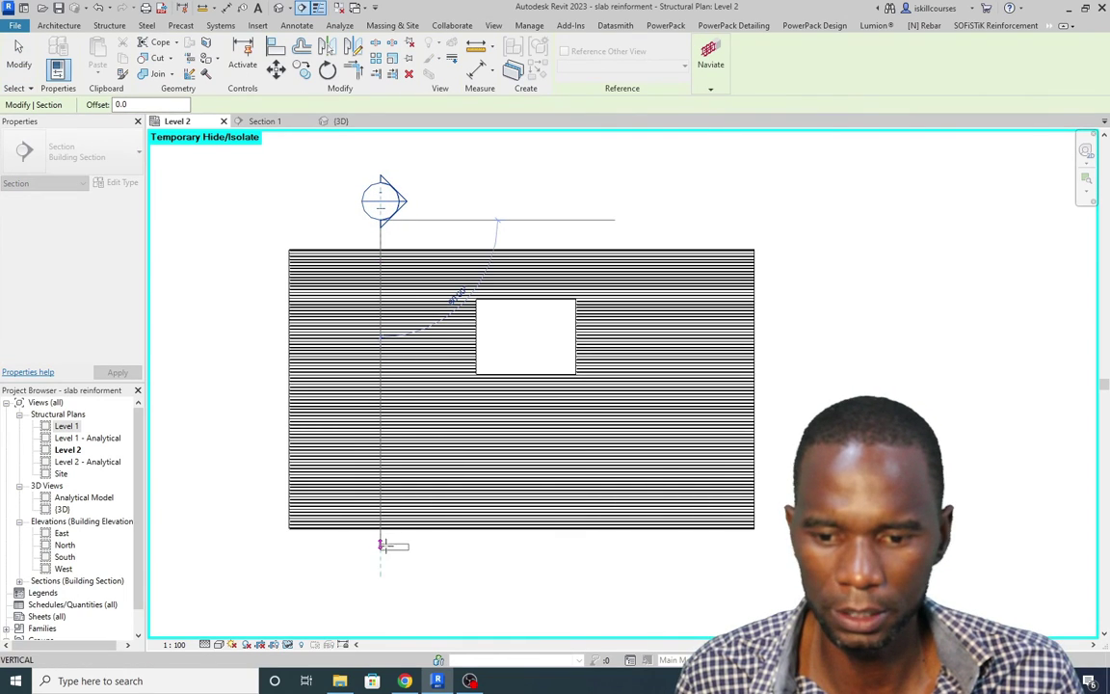
pyautogui.click(381, 568)
pyautogui.press('Escape')
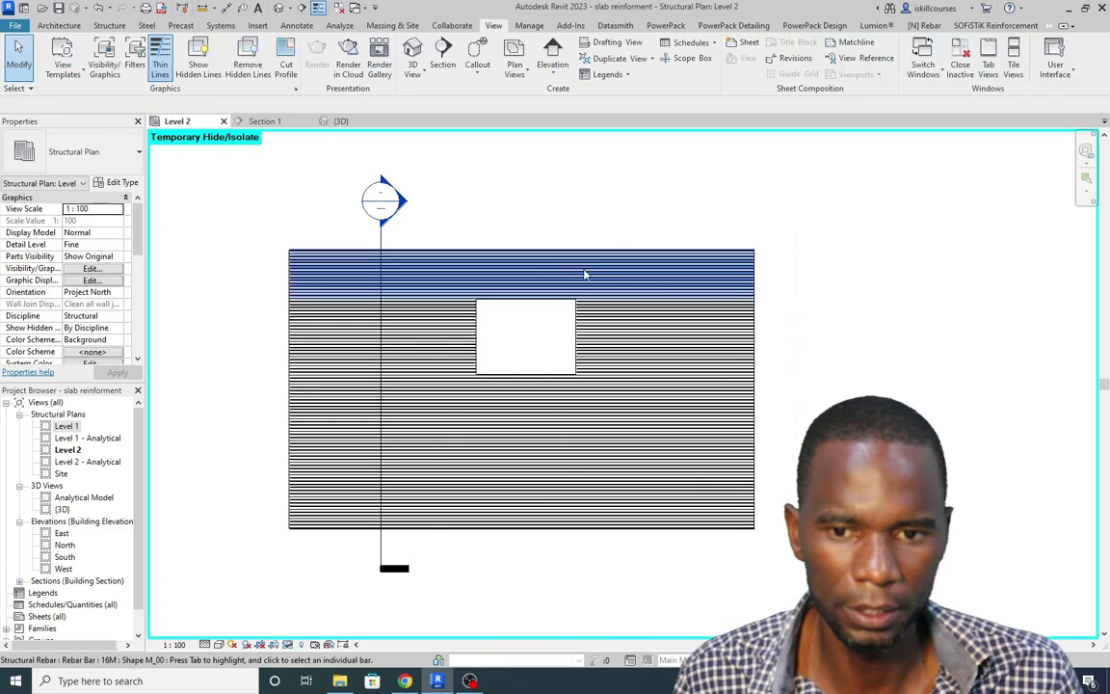
# Step: Open the new section view, examine the slab reinforcement in it, and close the view
pyautogui.doubleClick(405, 207)
pyautogui.scroll(4, 530, 386)
pyautogui.scroll(-3, 463, 357)
pyautogui.scroll(-1, 431, 163)
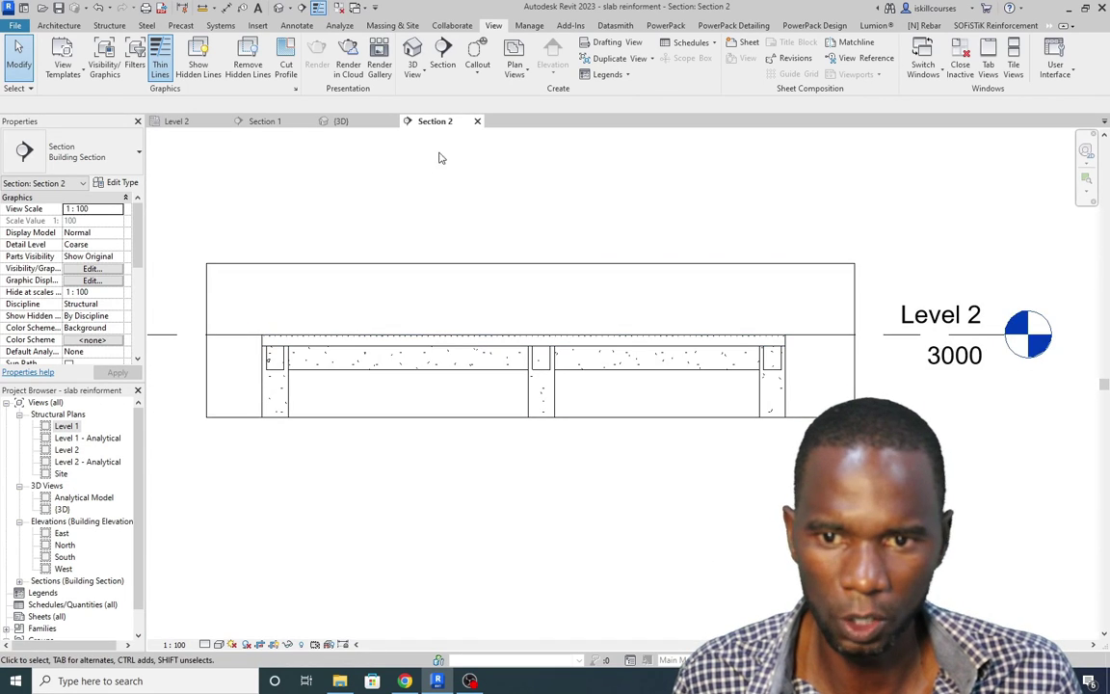
pyautogui.click(477, 122)
# Step: Examine the slab's top bars from one end to the other in Section 1
pyautogui.click(266, 122)
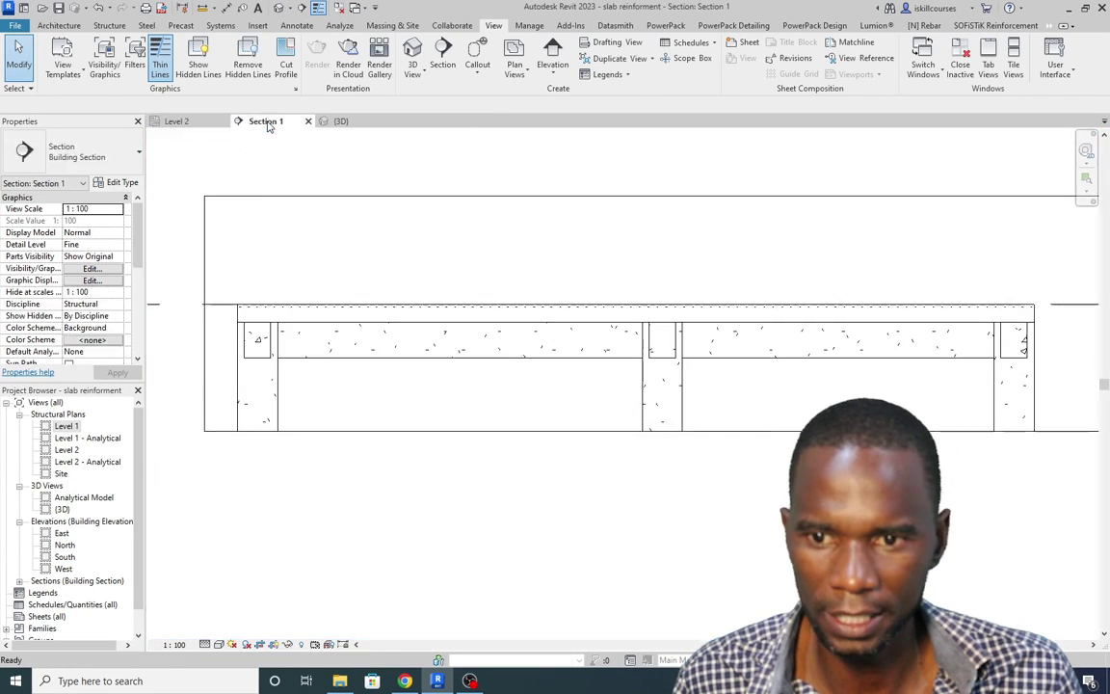
pyautogui.scroll(4, 210, 304)
pyautogui.scroll(-4, 210, 304)
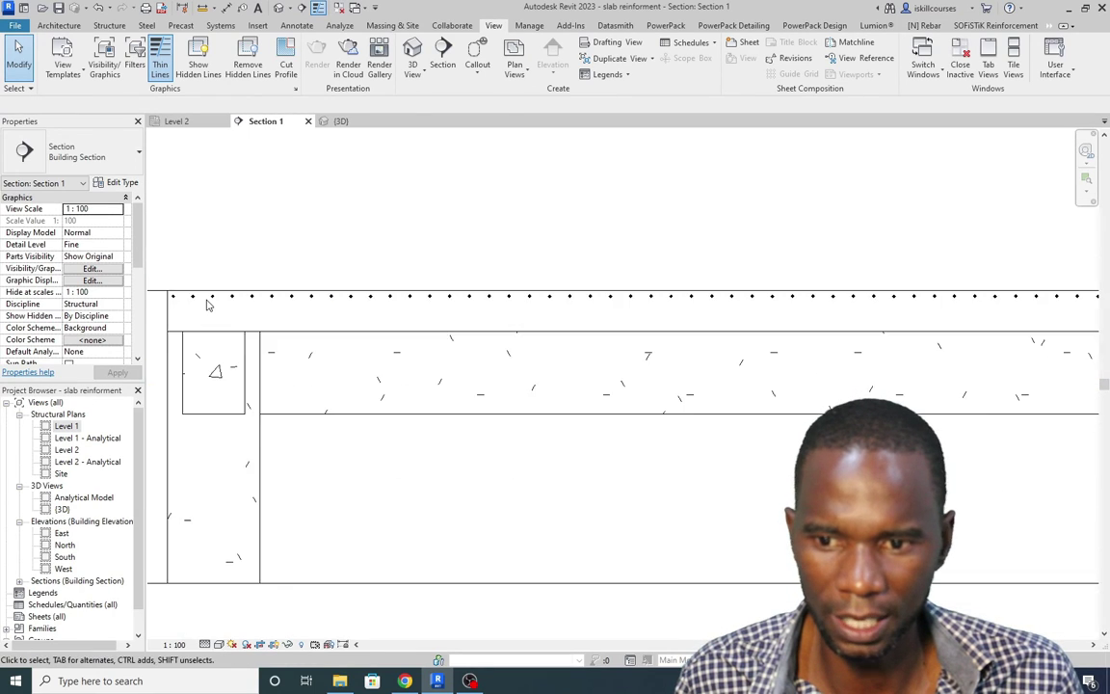
pyautogui.scroll(4, 689, 311)
pyautogui.scroll(-3, 689, 311)
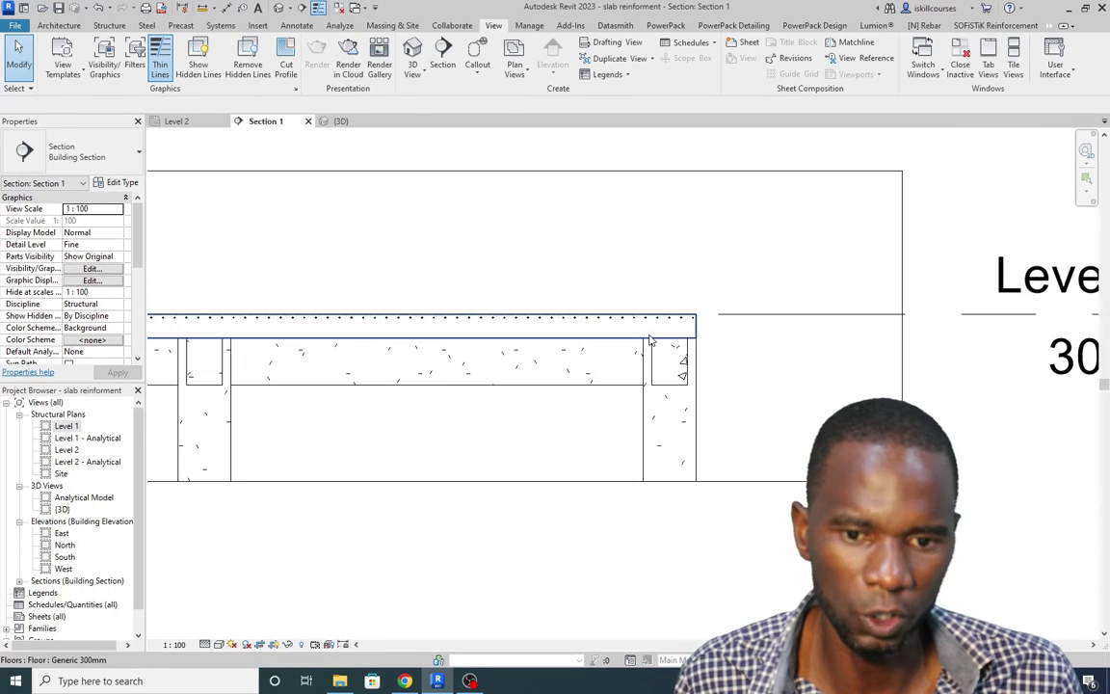
# Step: Back in the Level 2 plan, start two-point rebar placement on the floor slab with Vertical placement orientation
pyautogui.click(183, 122)
pyautogui.scroll(-3, 447, 299)
pyautogui.scroll(4, 513, 330)
pyautogui.scroll(-3, 493, 314)
pyautogui.scroll(4, 469, 257)
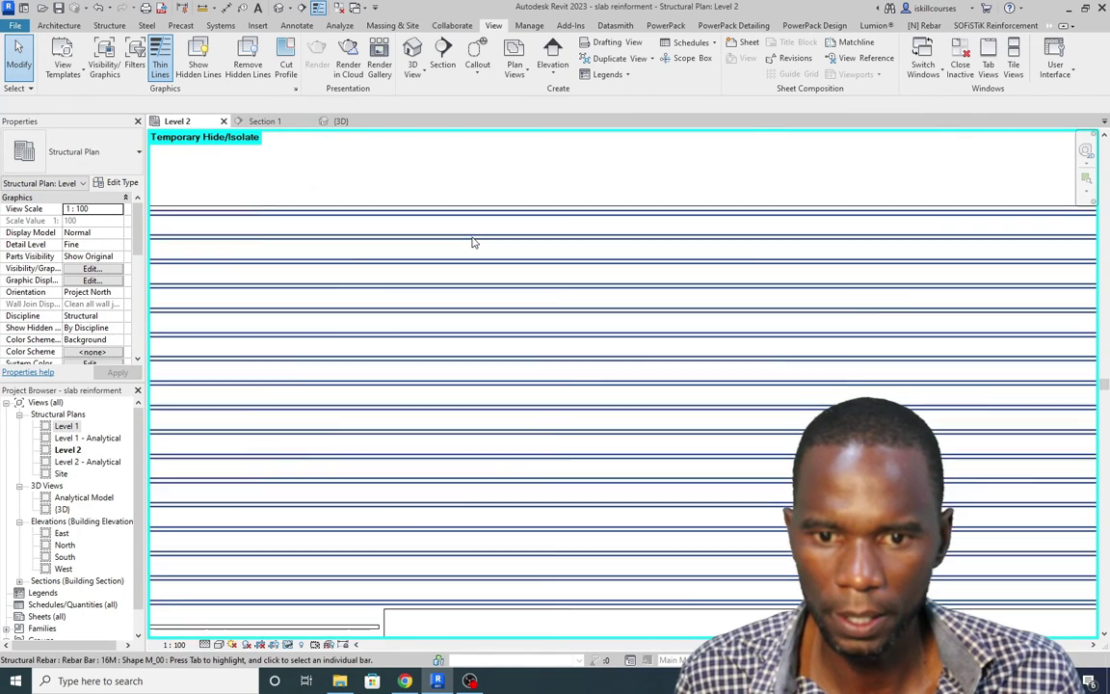
pyautogui.click(462, 229)
pyautogui.scroll(-5, 385, 259)
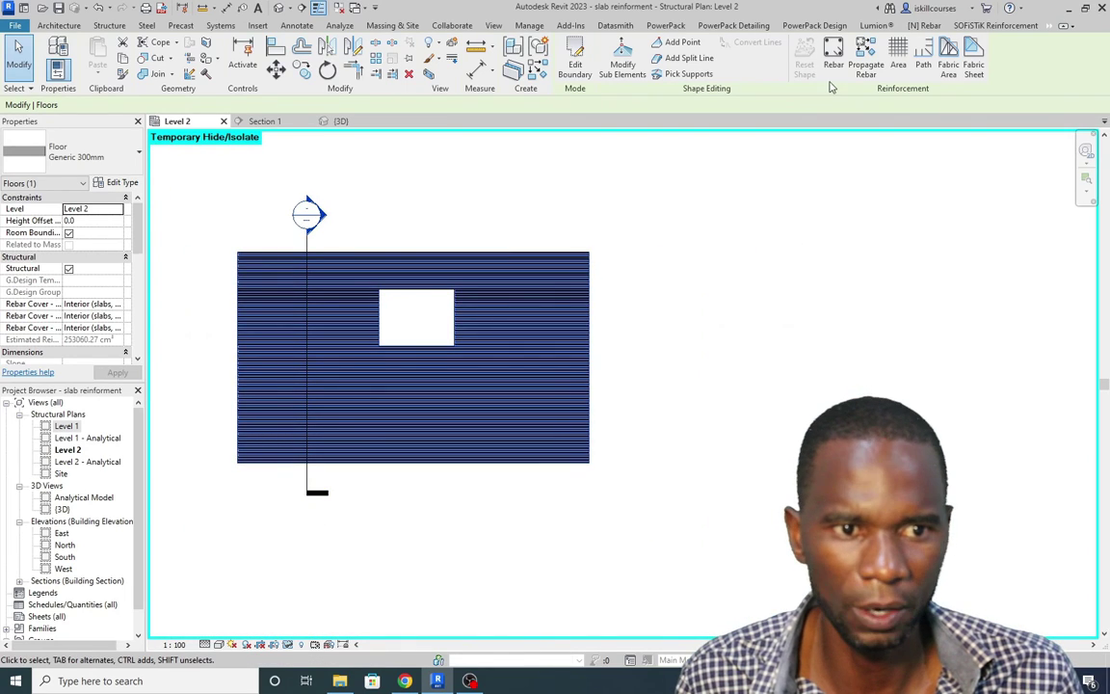
pyautogui.click(834, 55)
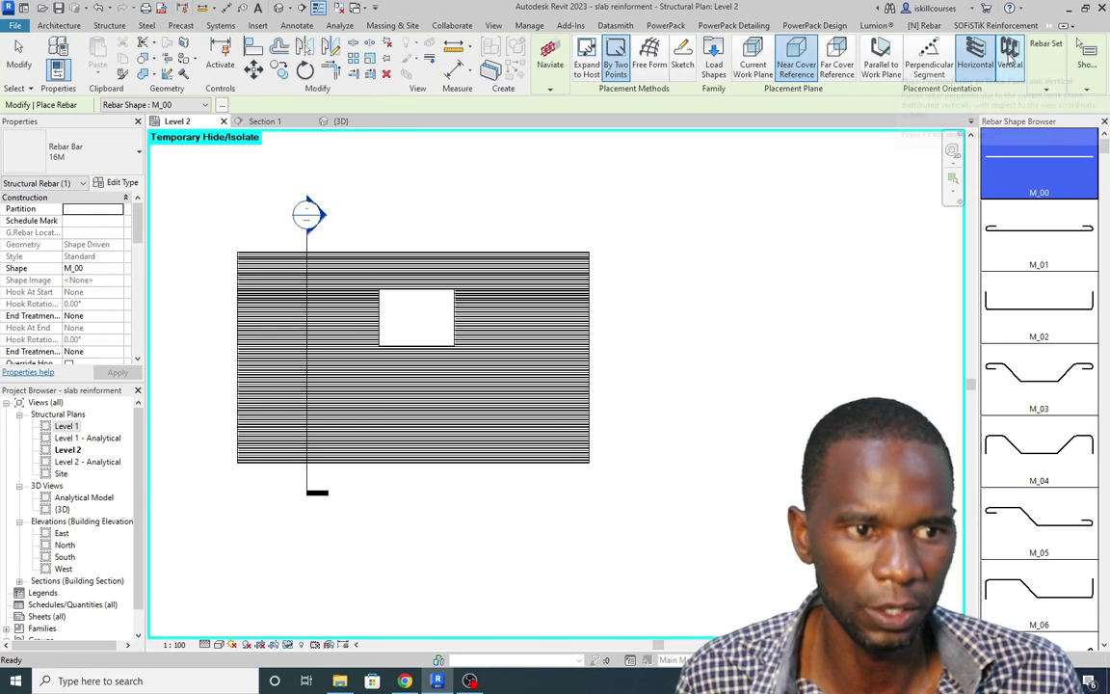
pyautogui.click(1010, 58)
# Step: Place a vertical M_00 bar set by two points above the opening, spanning its width up to the slab's upper cover line
pyautogui.scroll(4, 391, 300)
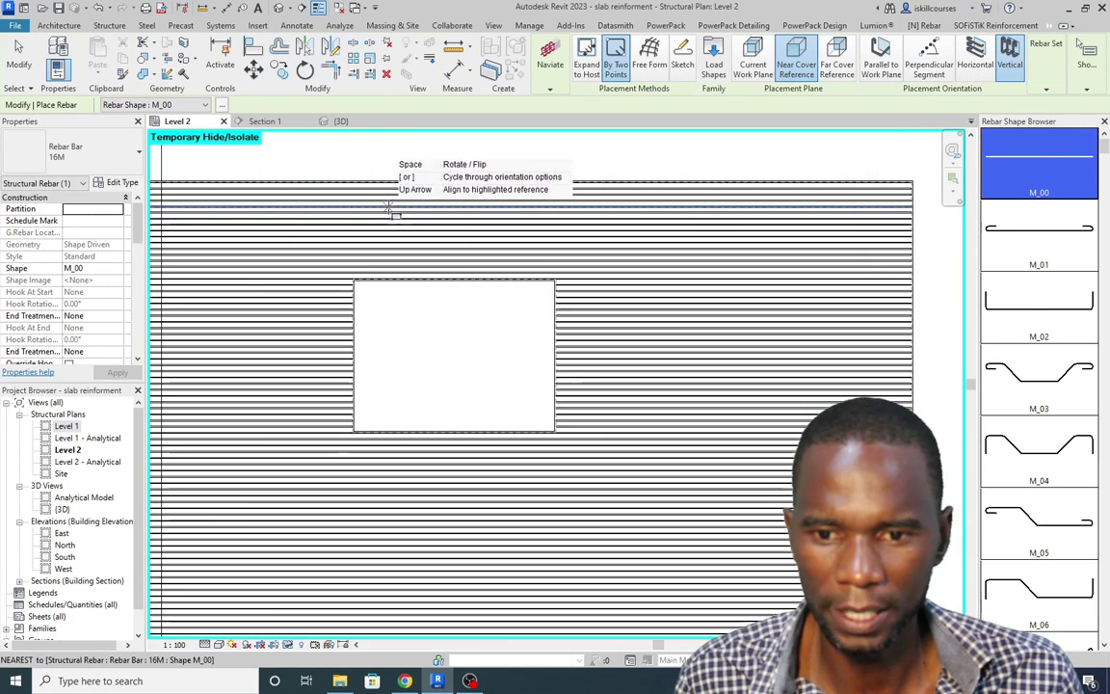
pyautogui.scroll(5, 387, 207)
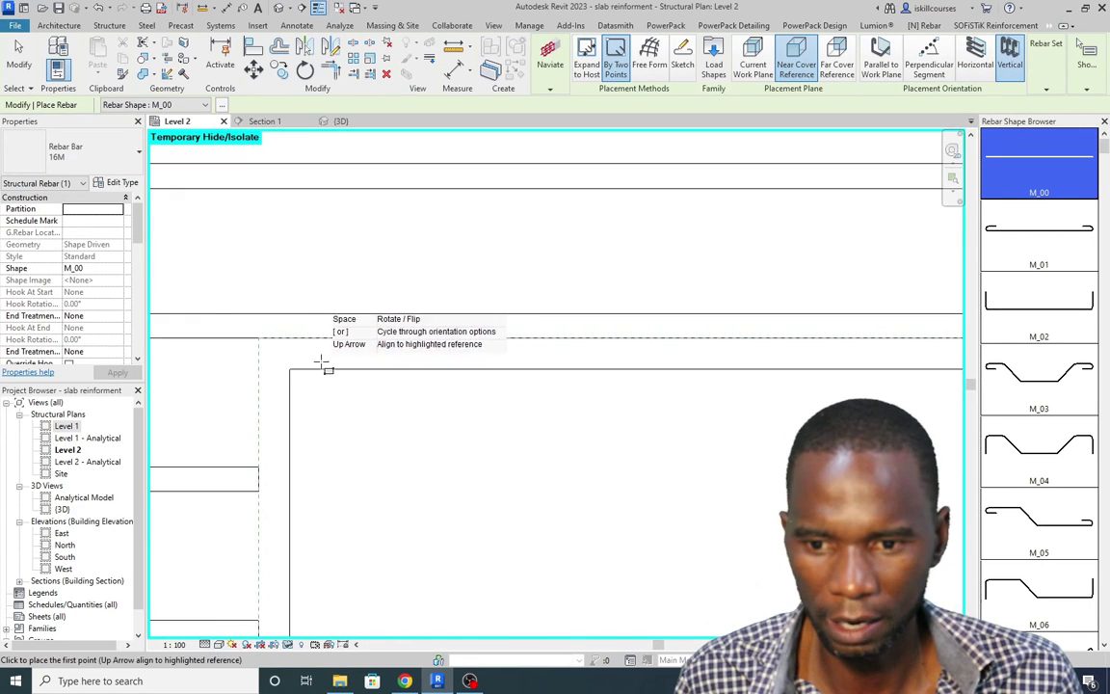
pyautogui.scroll(-4, 259, 340)
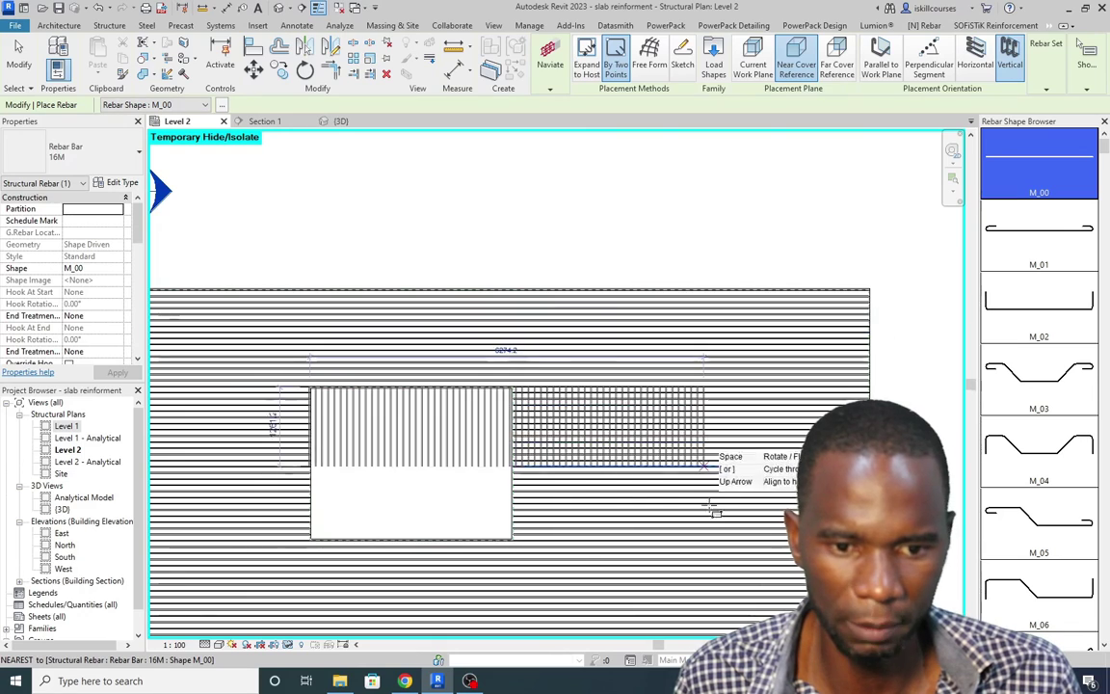
pyautogui.scroll(3, 511, 294)
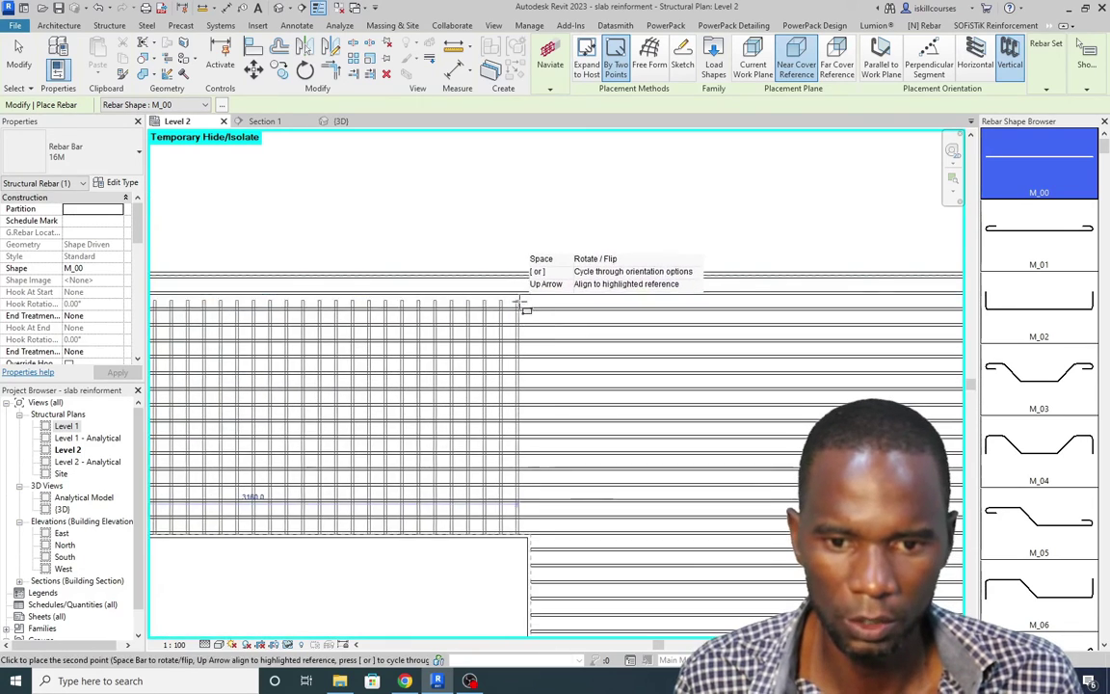
pyautogui.scroll(3, 525, 289)
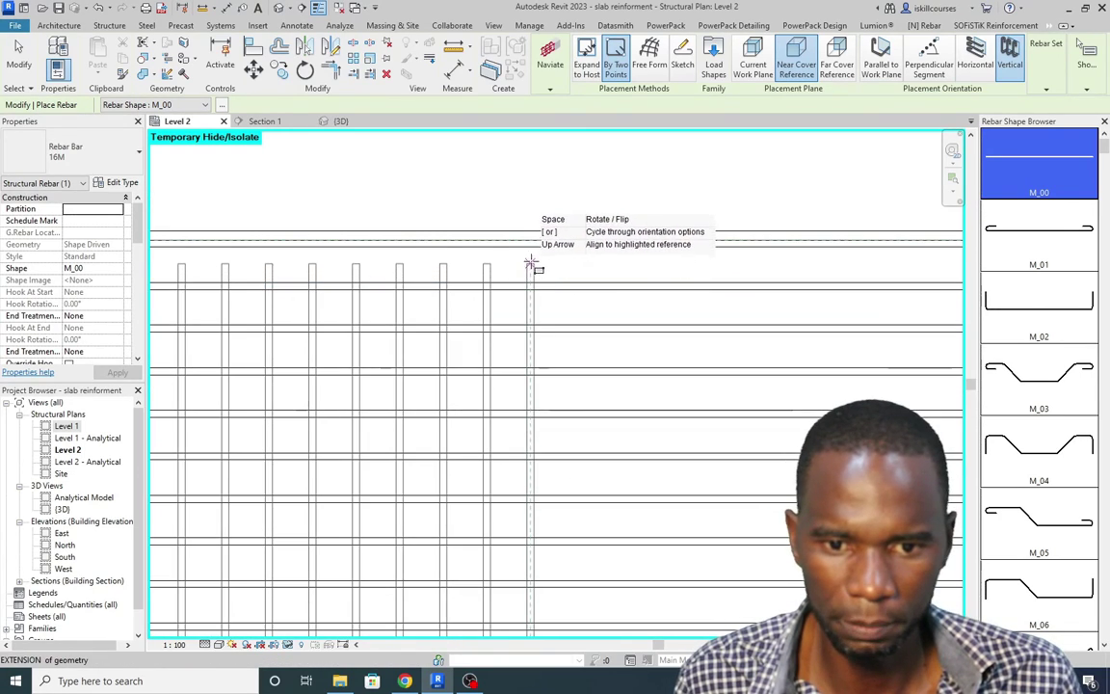
pyautogui.scroll(3, 532, 240)
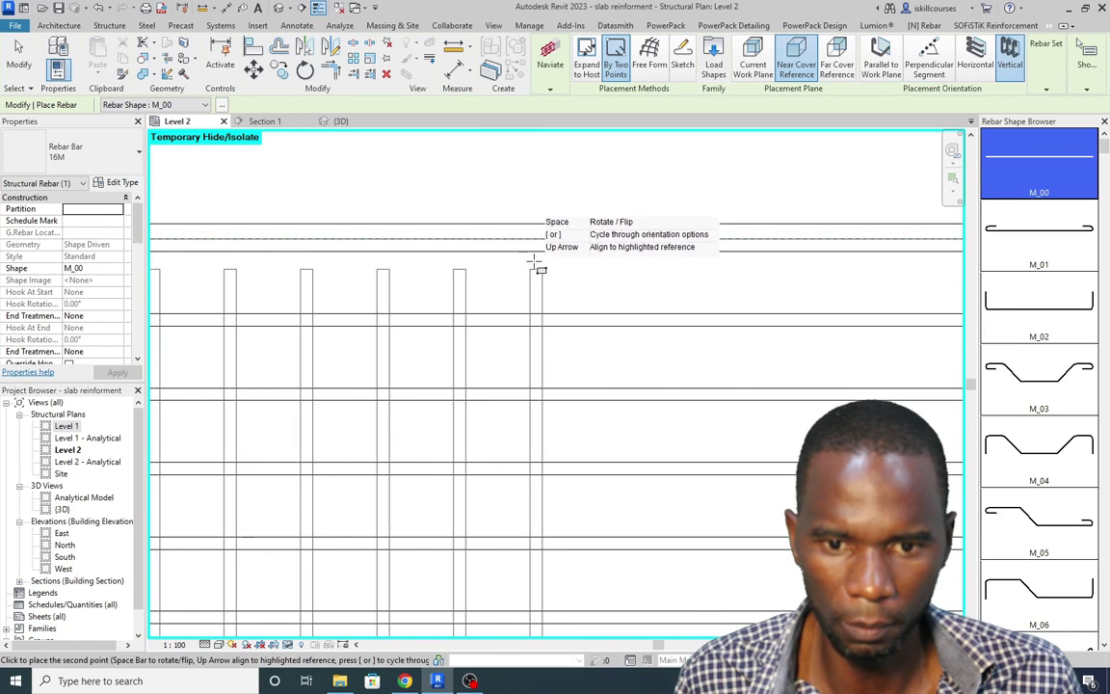
pyautogui.scroll(-4, 542, 240)
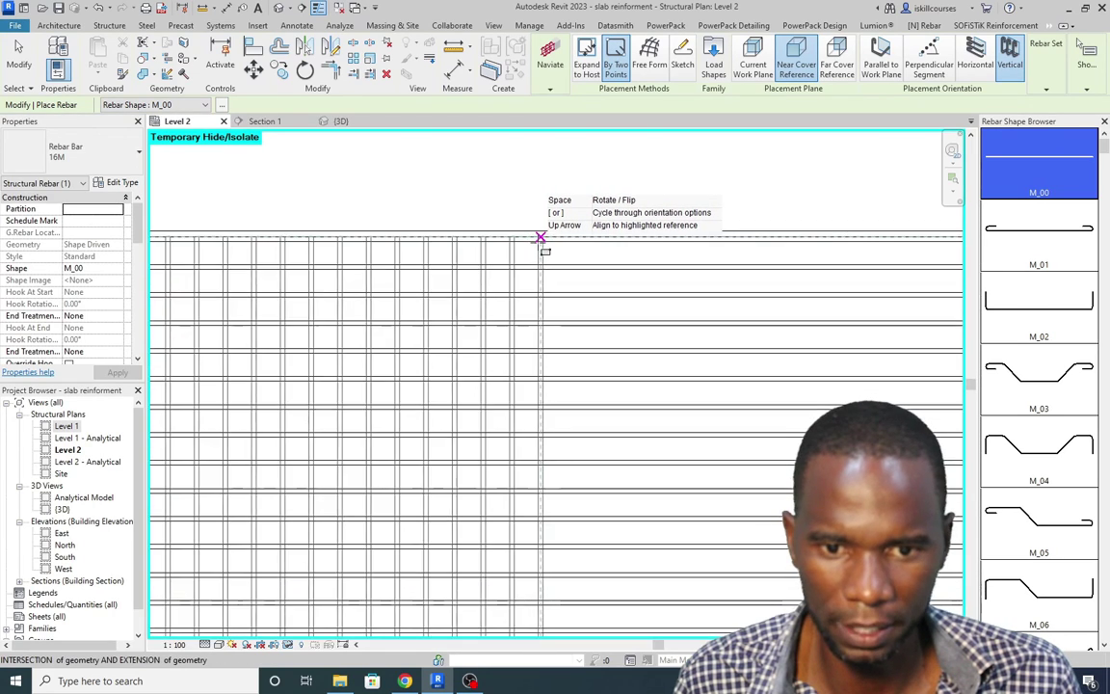
pyautogui.scroll(3, 540, 243)
pyautogui.scroll(-5, 542, 240)
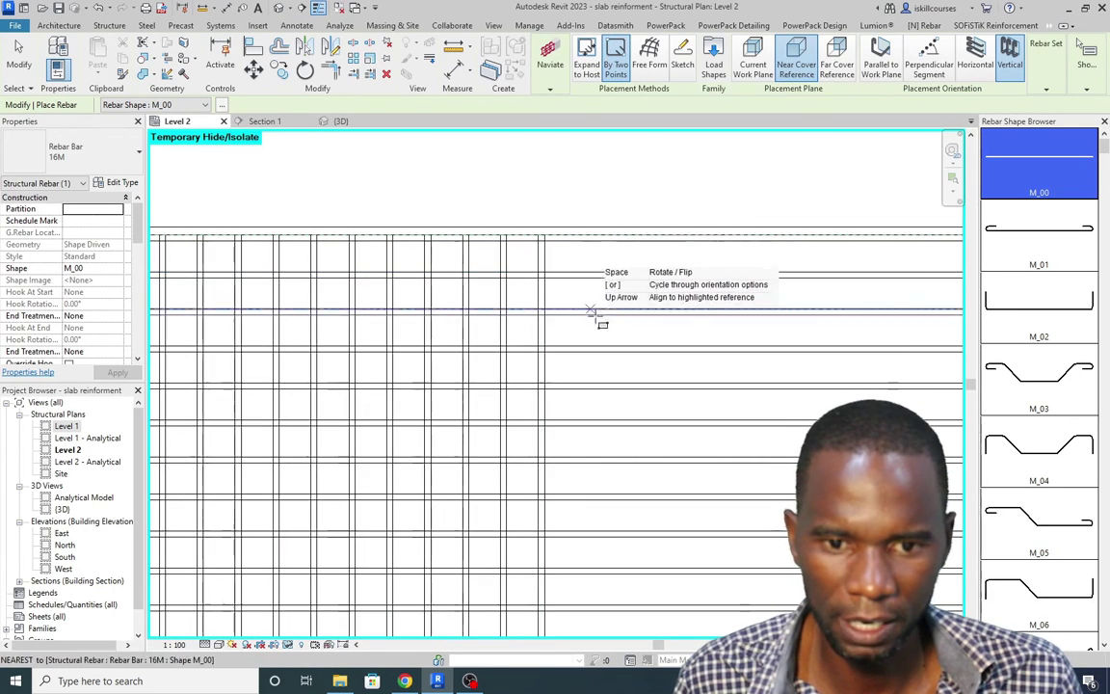
# Step: Place a vertical M_00 bar set by two points below the opening, spanning its width down to the slab's lower cover line
pyautogui.scroll(4, 508, 425)
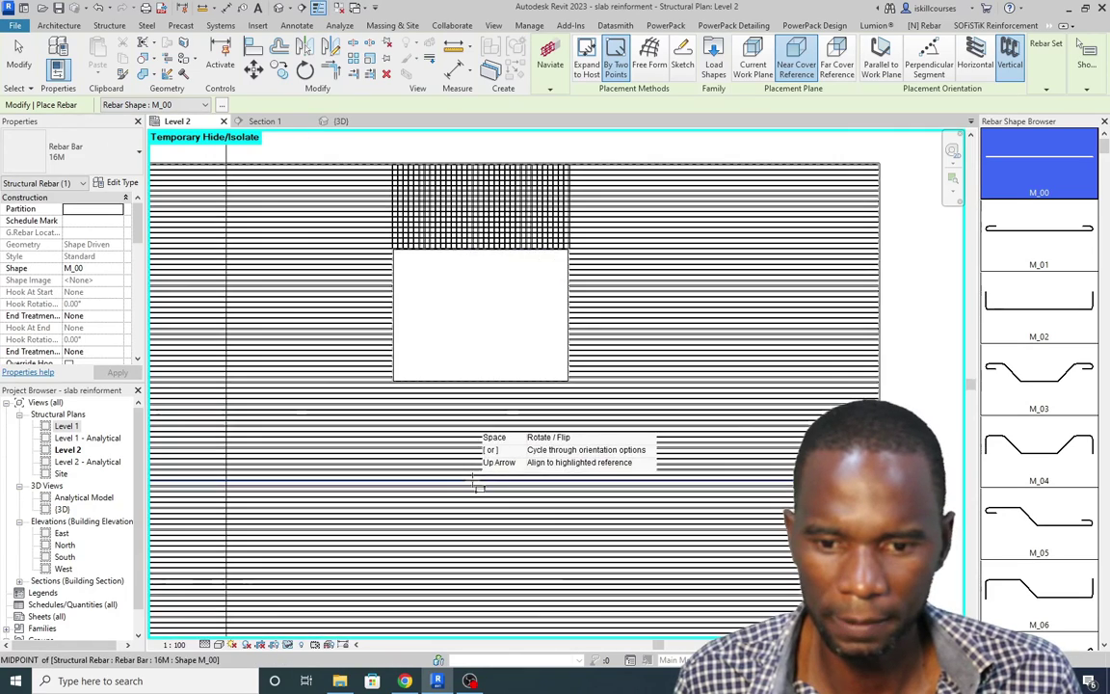
pyautogui.scroll(-2, 475, 350)
pyautogui.scroll(4, 540, 342)
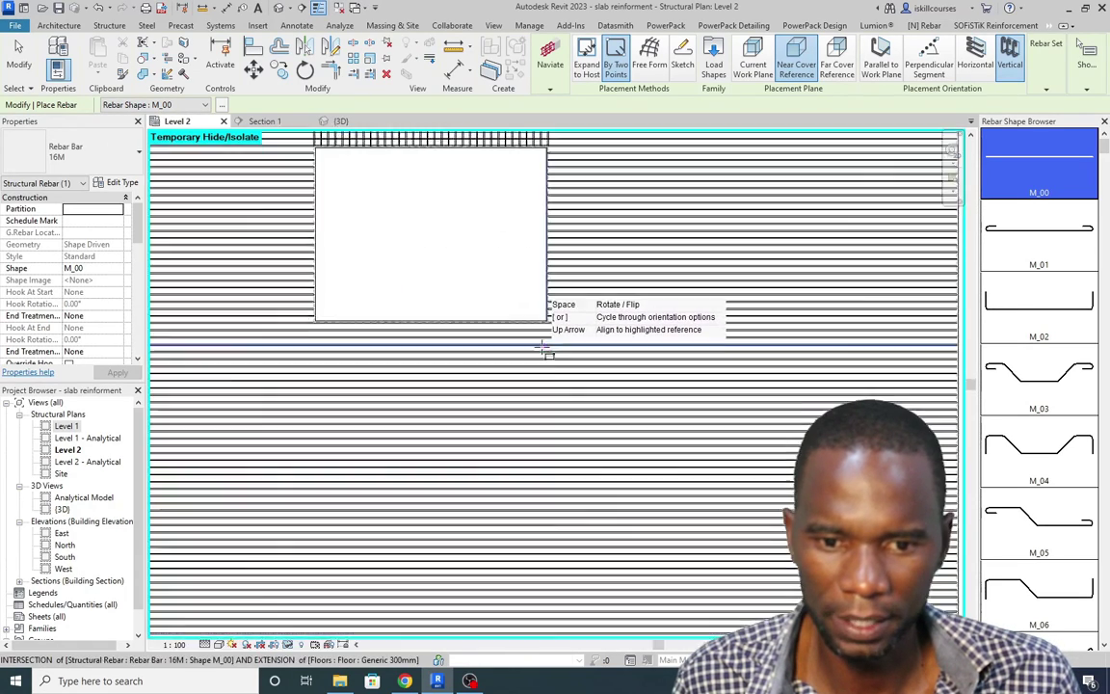
pyautogui.scroll(2, 538, 305)
pyautogui.scroll(-5, 526, 249)
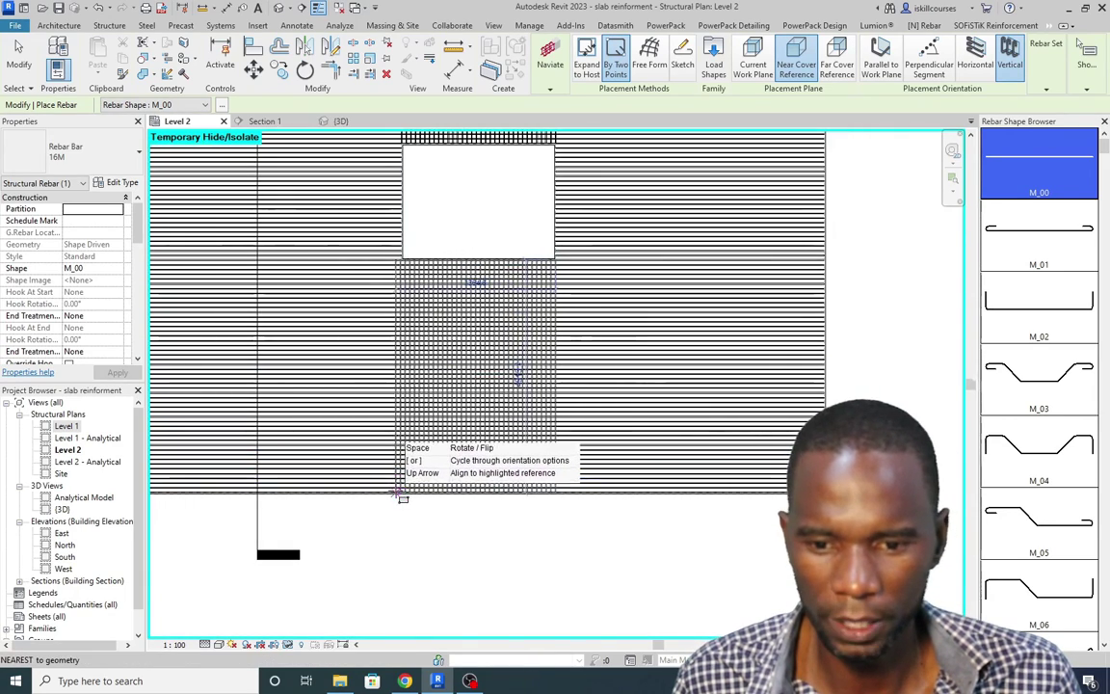
pyautogui.click(397, 496)
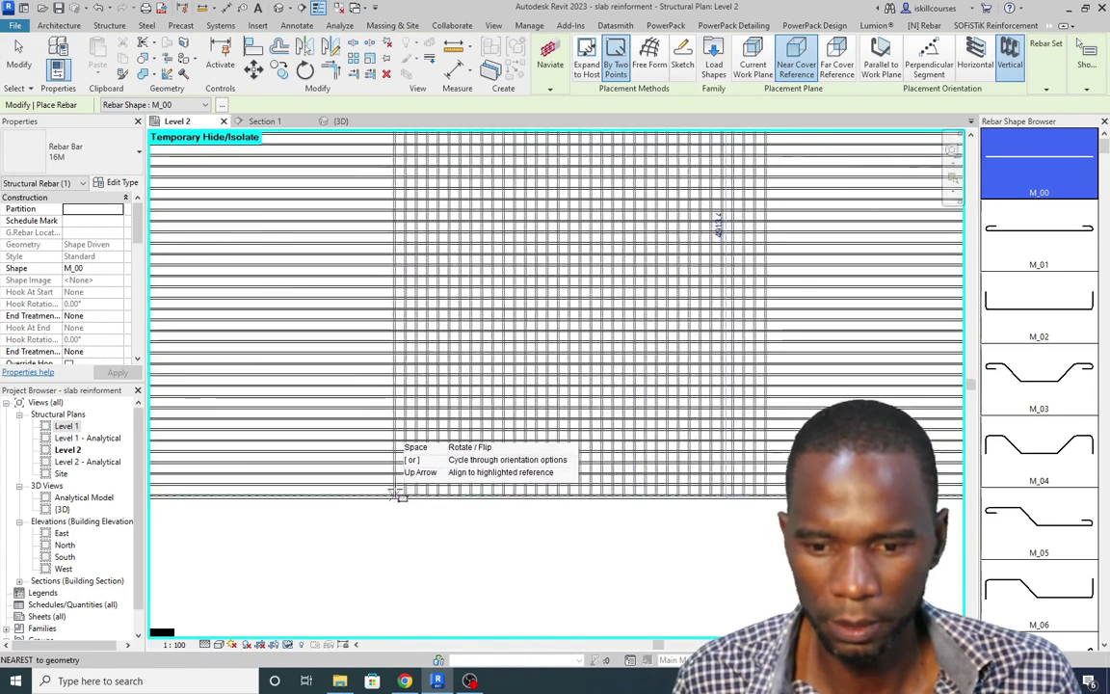
pyautogui.scroll(-2, 399, 498)
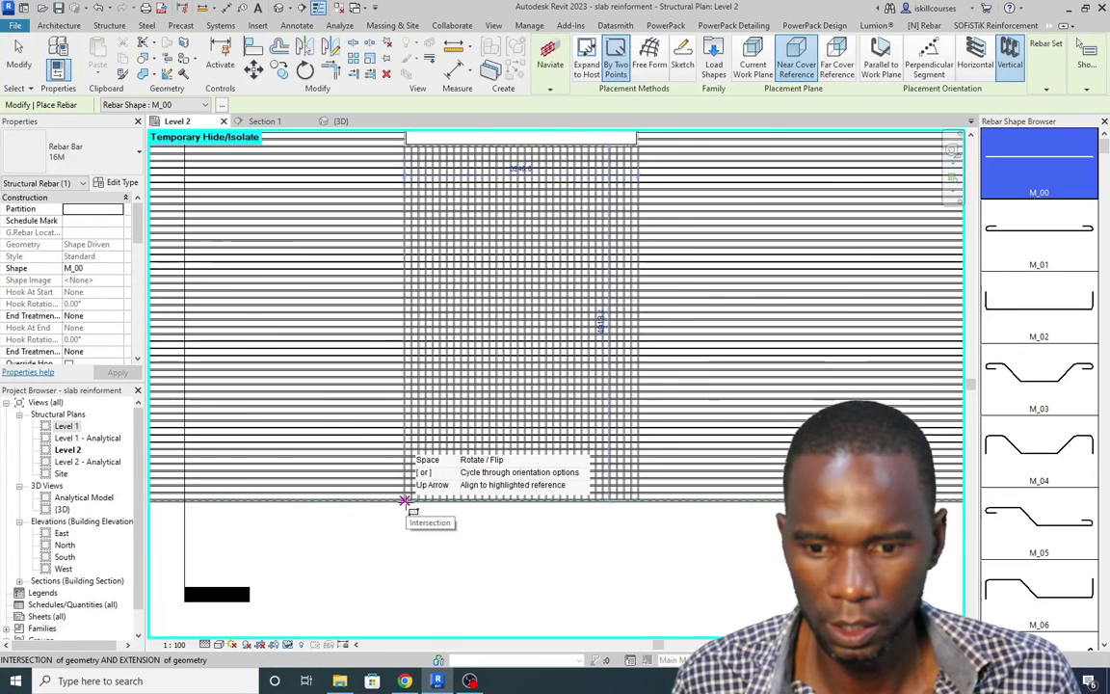
pyautogui.scroll(6, 405, 500)
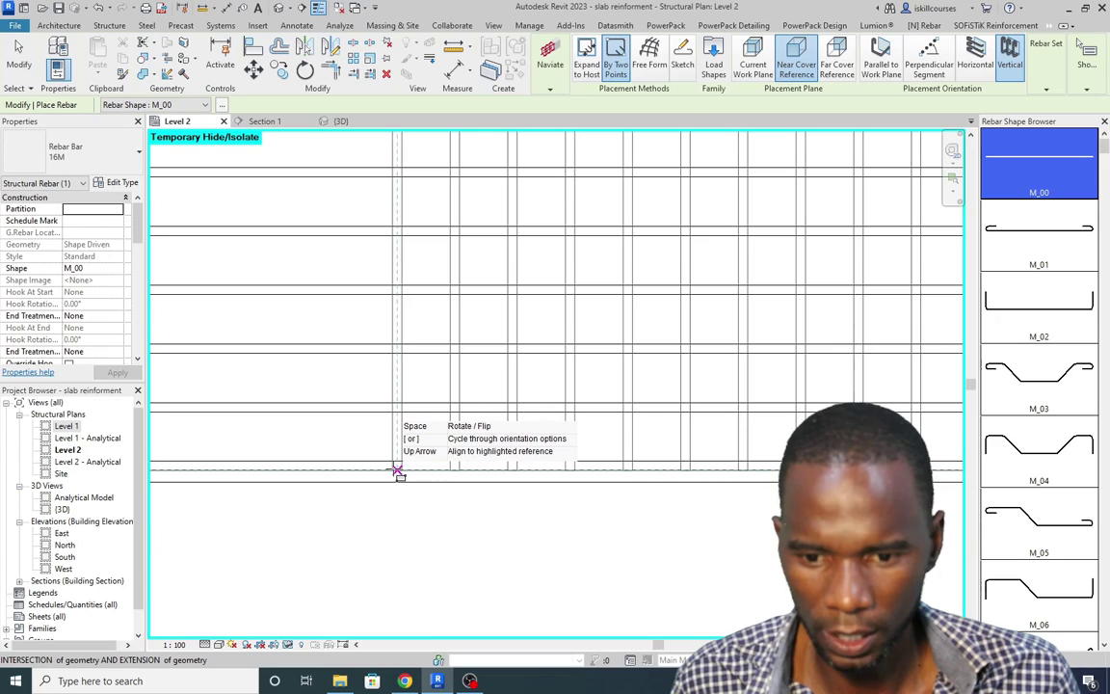
pyautogui.scroll(-5, 376, 534)
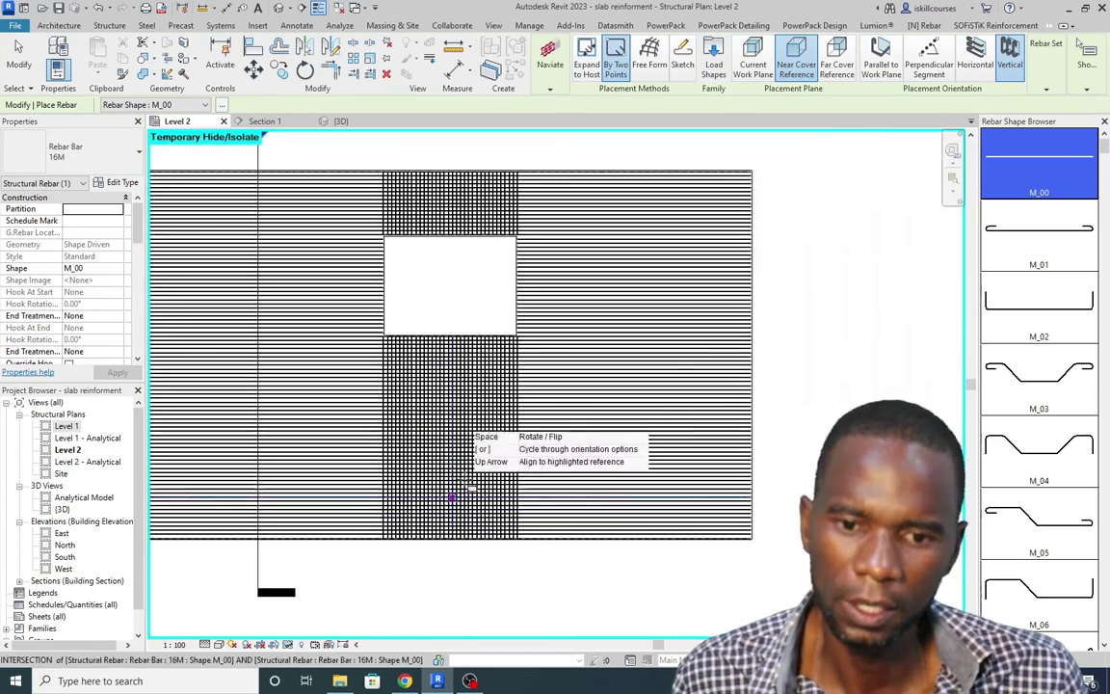
pyautogui.click(598, 289)
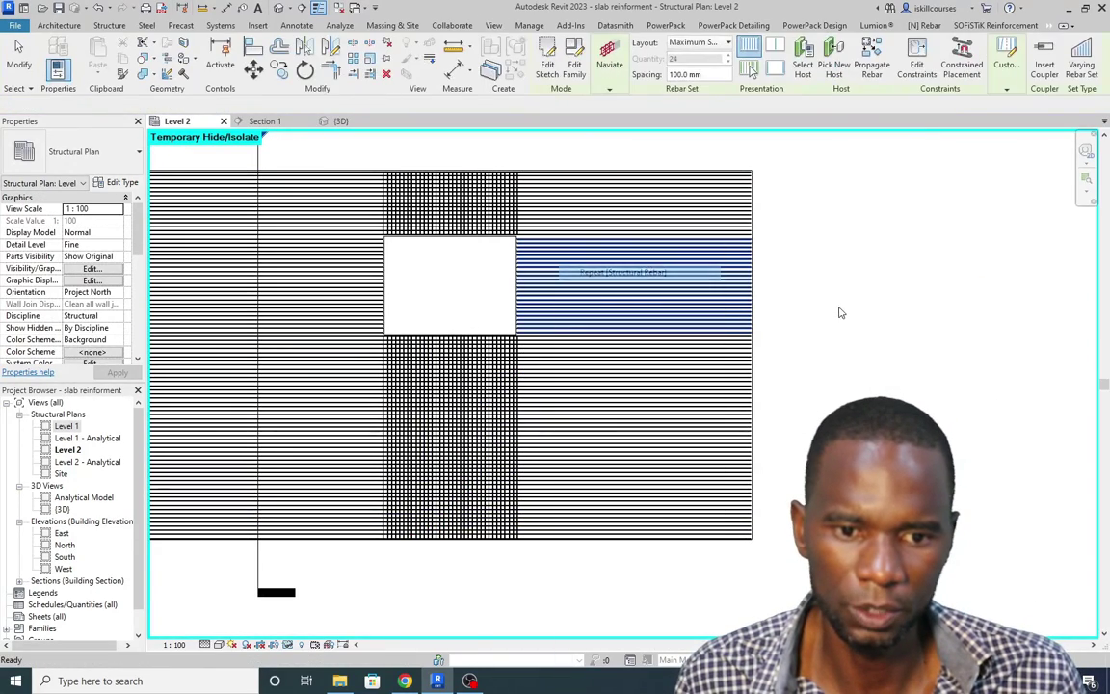
pyautogui.rightClick(916, 356)
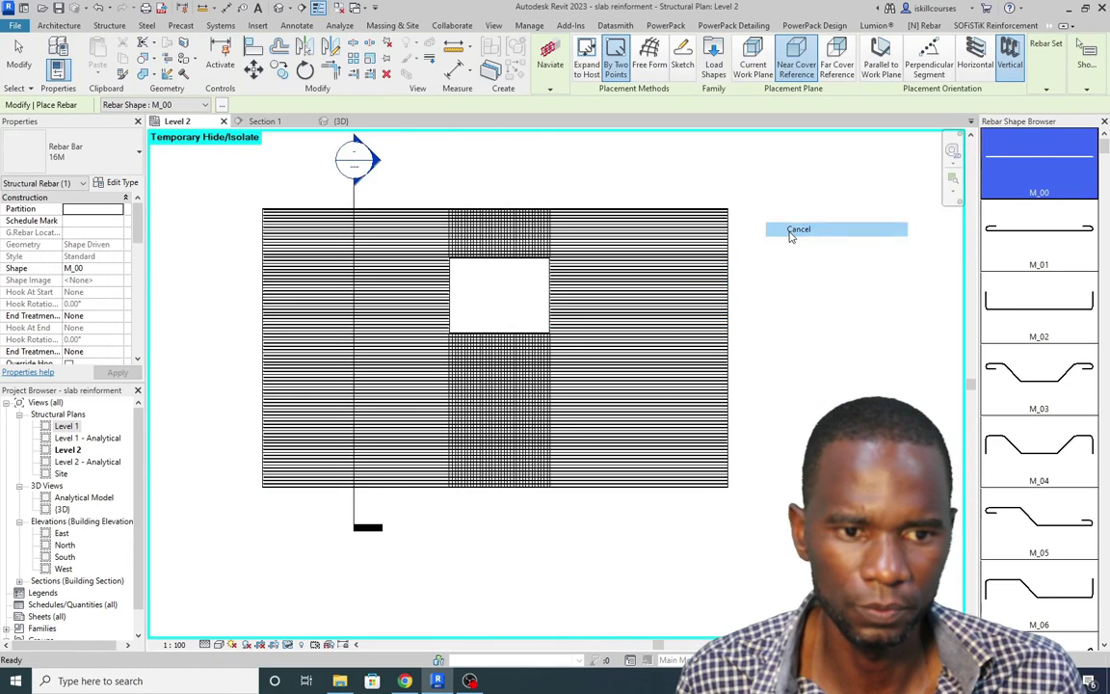
pyautogui.click(935, 366)
# Step: Select the Generic 300mm floor slab and start rebar placement on it
pyautogui.scroll(4, 426, 341)
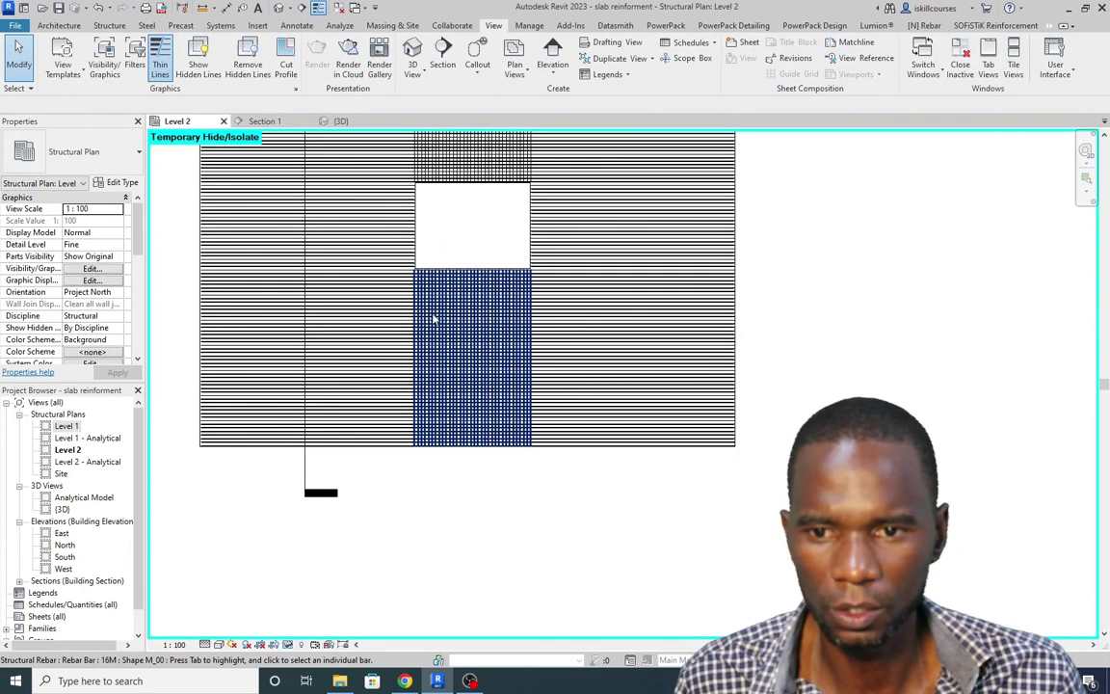
pyautogui.scroll(5, 396, 451)
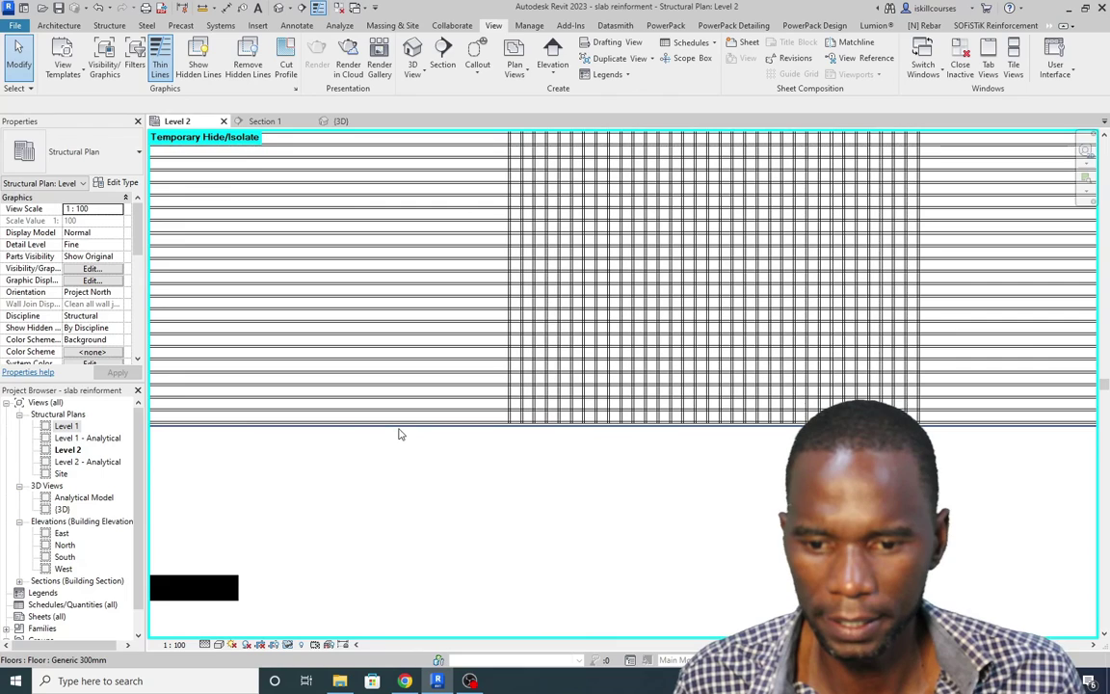
pyautogui.click(400, 433)
pyautogui.scroll(-5, 400, 530)
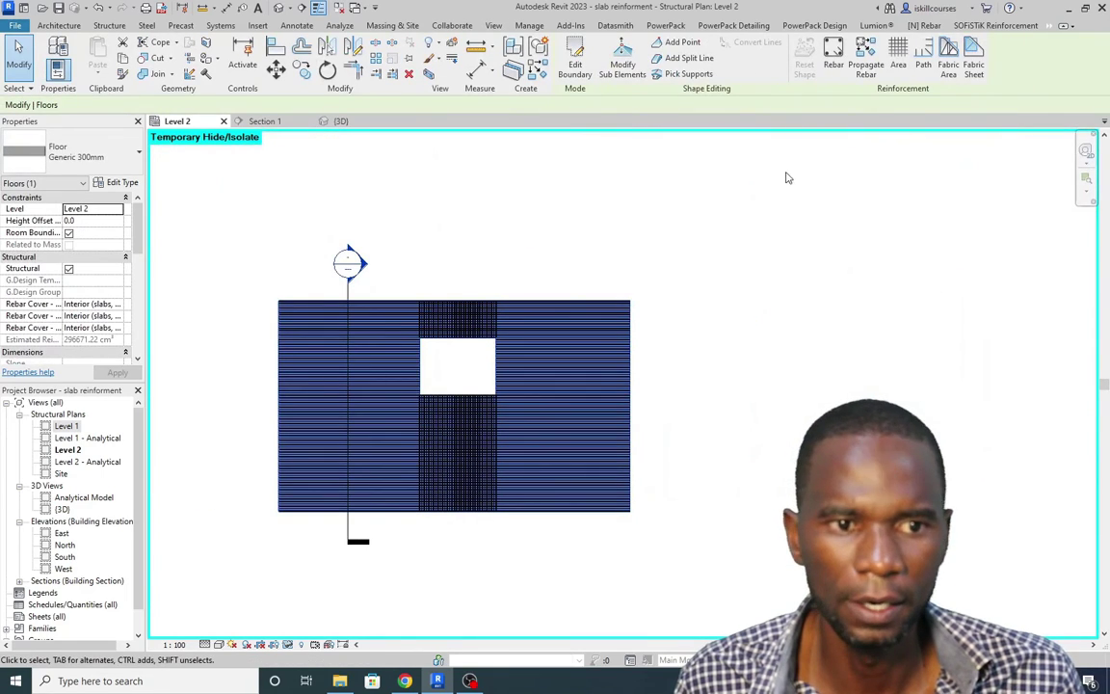
pyautogui.click(831, 73)
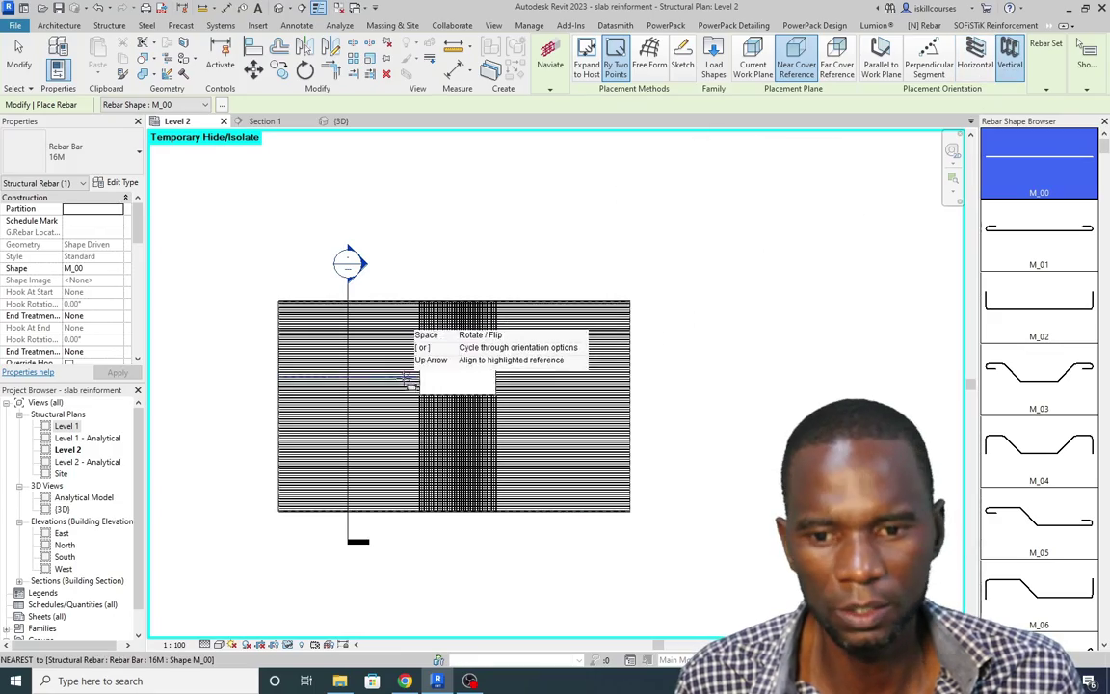
# Step: Place a vertical M_00 bar set left of the opening, from the slab's lower-left cover corner to the upper cover line at the opening's left edge
pyautogui.scroll(3, 395, 520)
pyautogui.scroll(5, 404, 511)
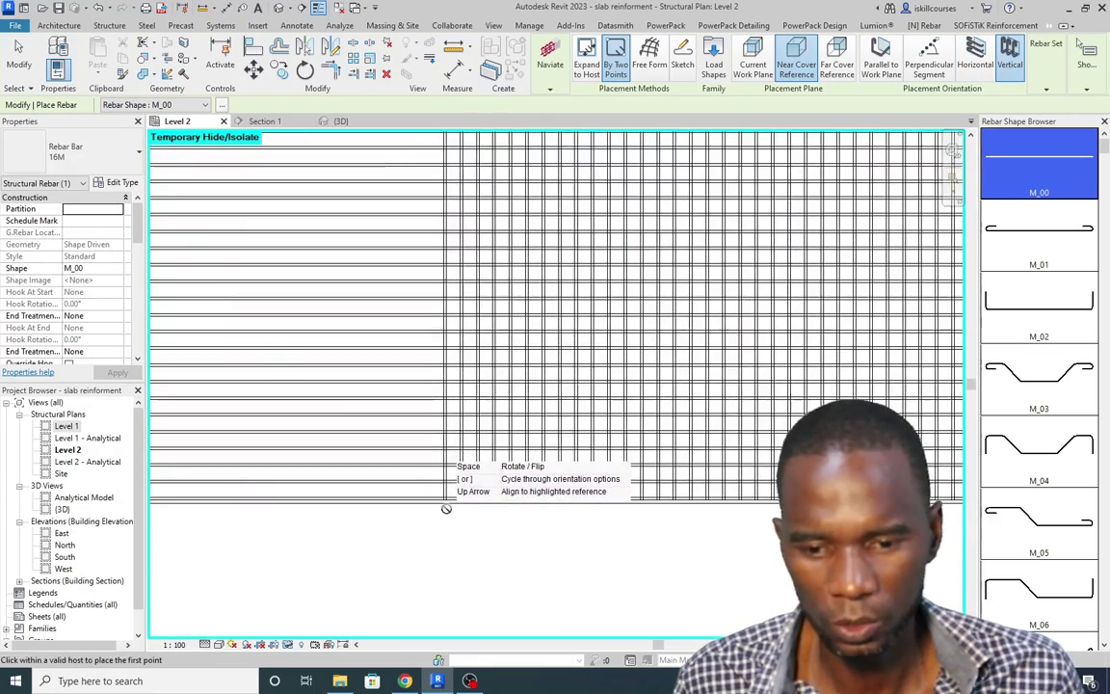
pyautogui.scroll(-5, 443, 553)
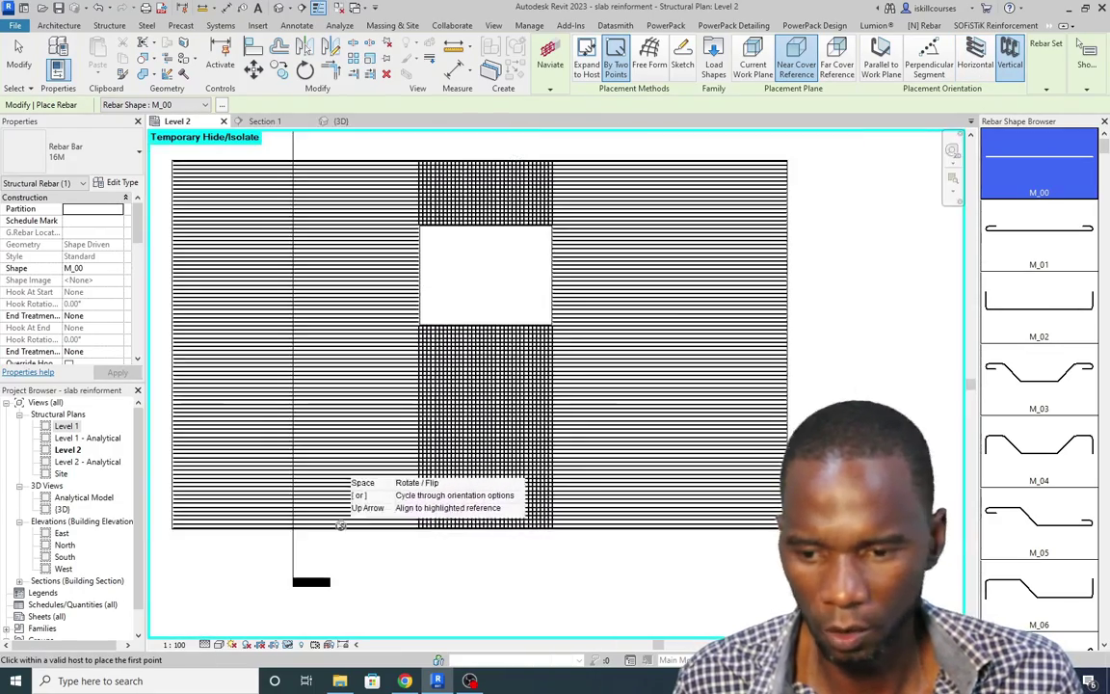
pyautogui.scroll(8, 175, 535)
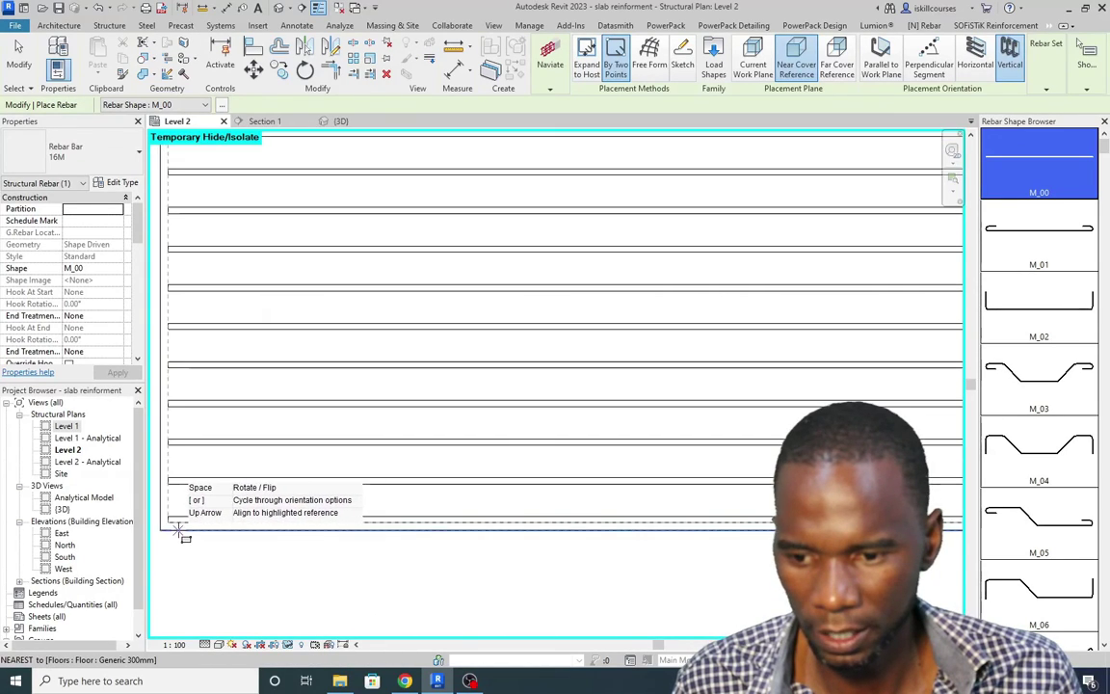
pyautogui.scroll(-2, 201, 525)
pyautogui.scroll(3, 190, 506)
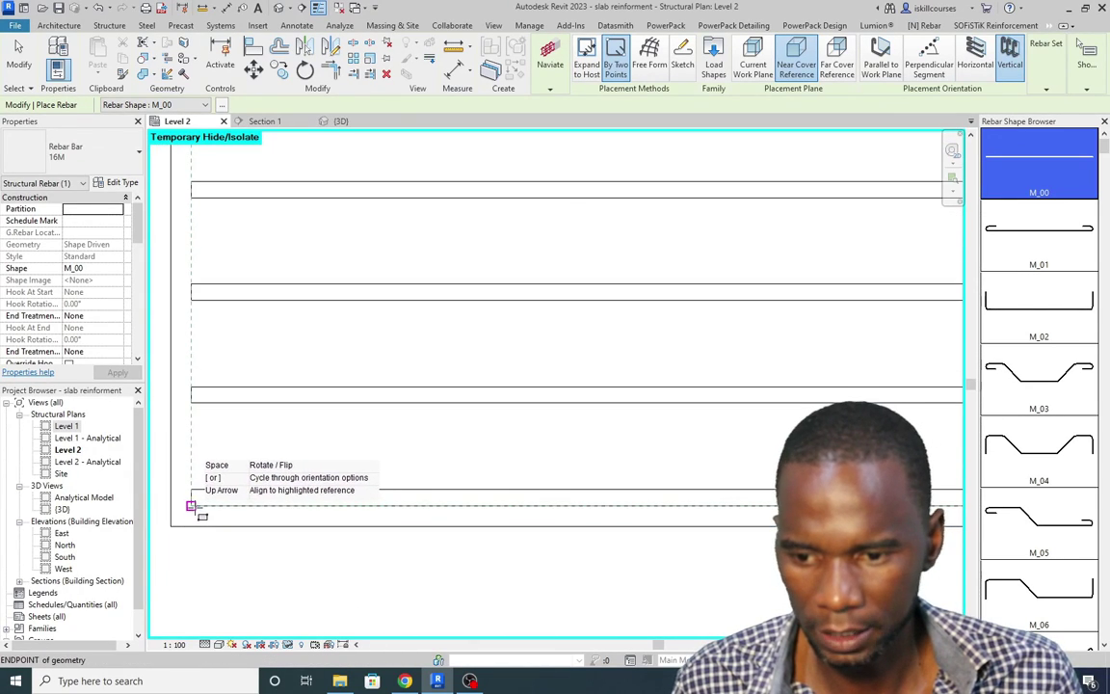
pyautogui.scroll(-5, 193, 506)
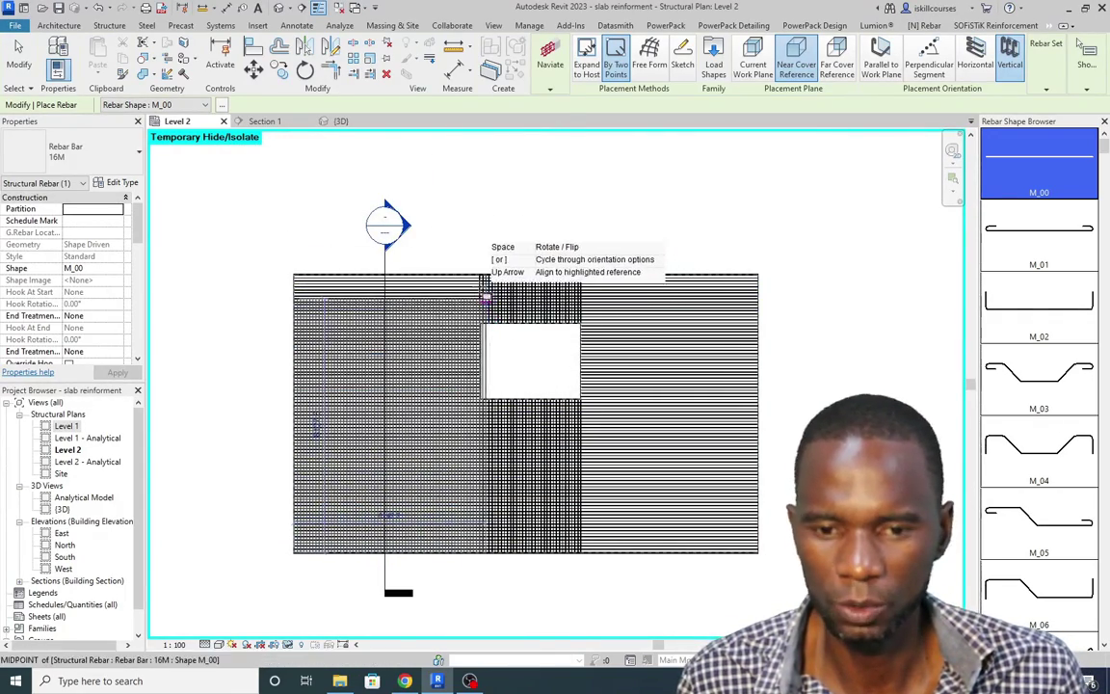
pyautogui.scroll(5, 491, 299)
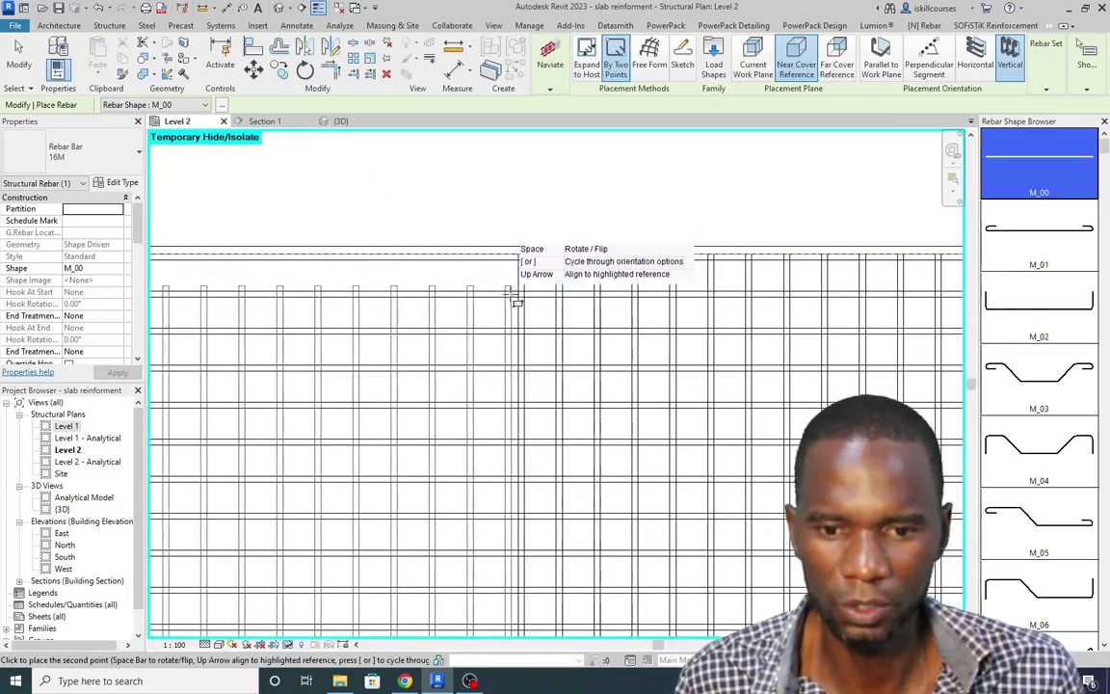
pyautogui.scroll(-1, 511, 299)
pyautogui.scroll(3, 506, 289)
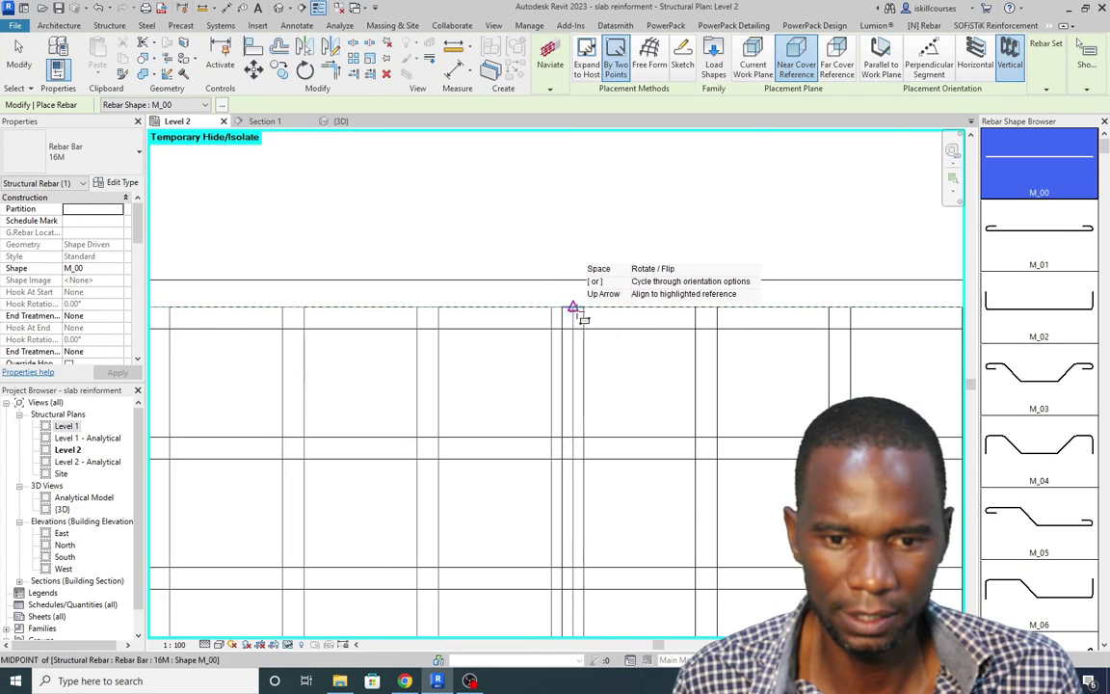
pyautogui.scroll(-3, 486, 265)
pyautogui.rightClick(483, 216)
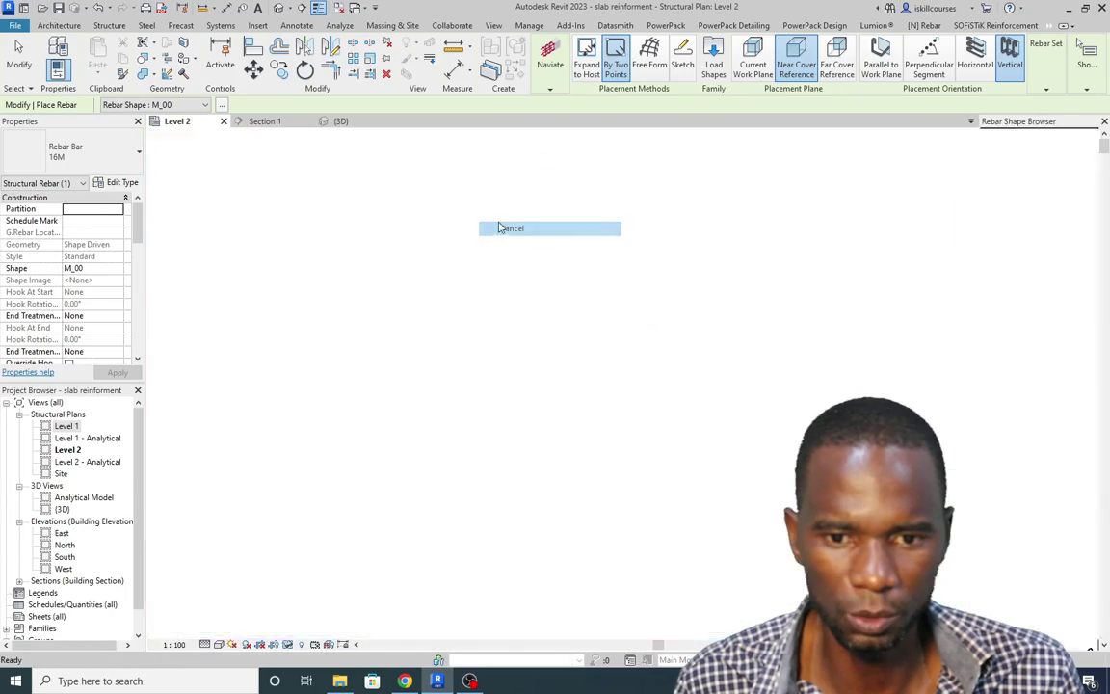
pyautogui.click(513, 221)
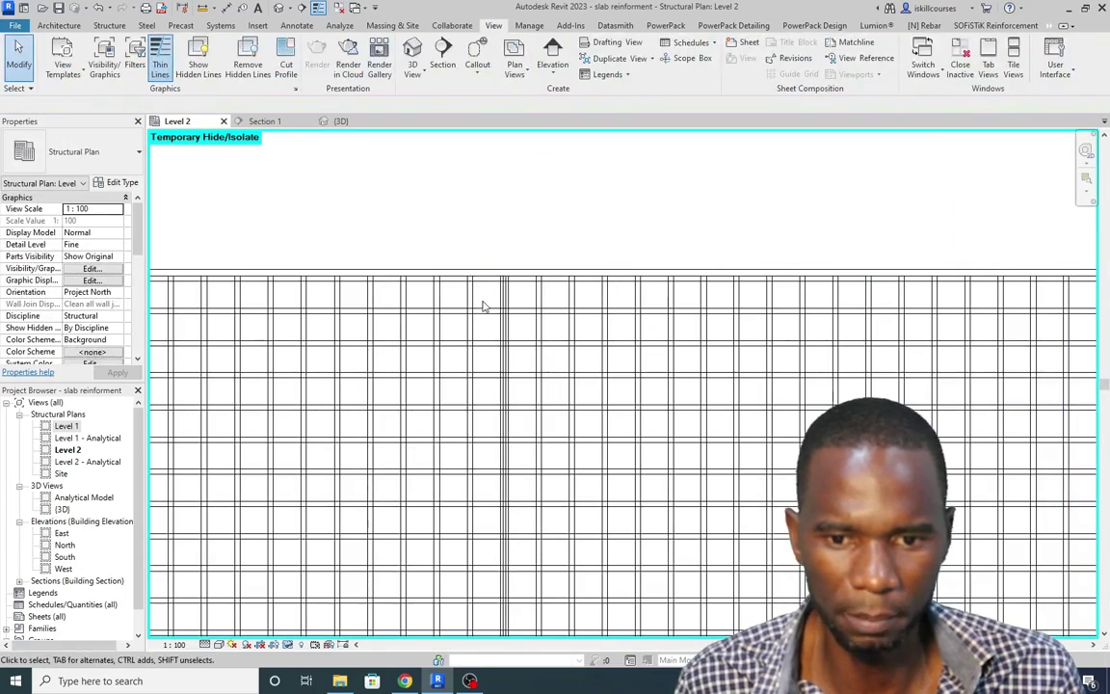
# Step: Remove the last bar, beside the opening, from the vertical bar set on the slab's left part
pyautogui.click(473, 223)
pyautogui.scroll(-5, 472, 223)
pyautogui.scroll(-3, 520, 453)
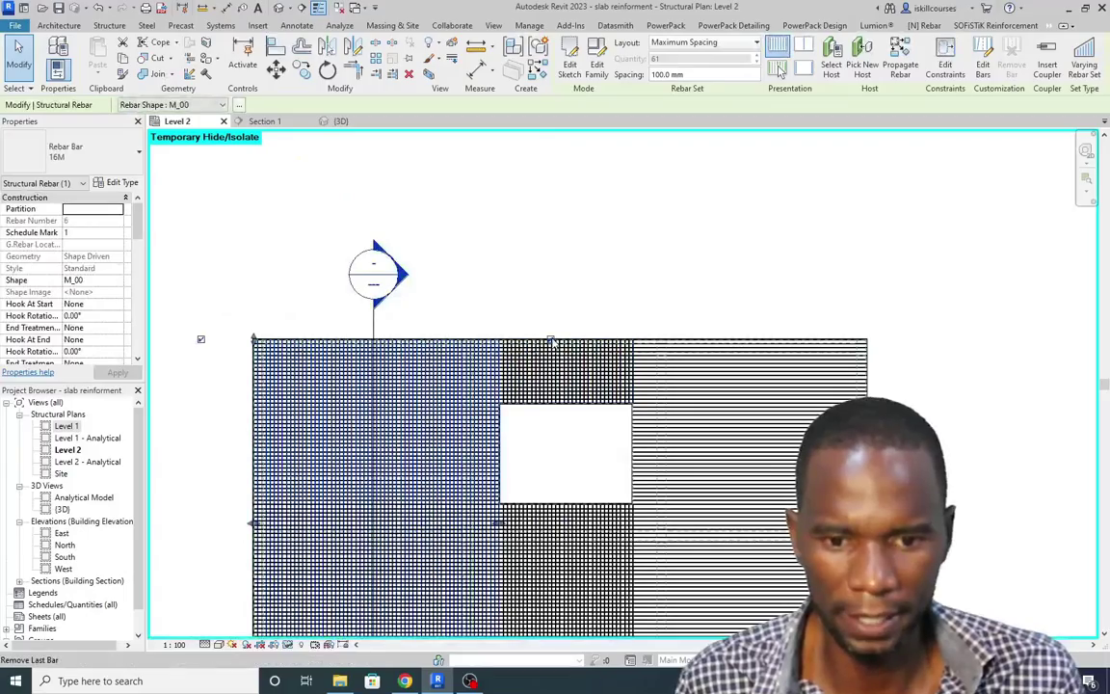
pyautogui.press('Escape')
pyautogui.scroll(4, 463, 357)
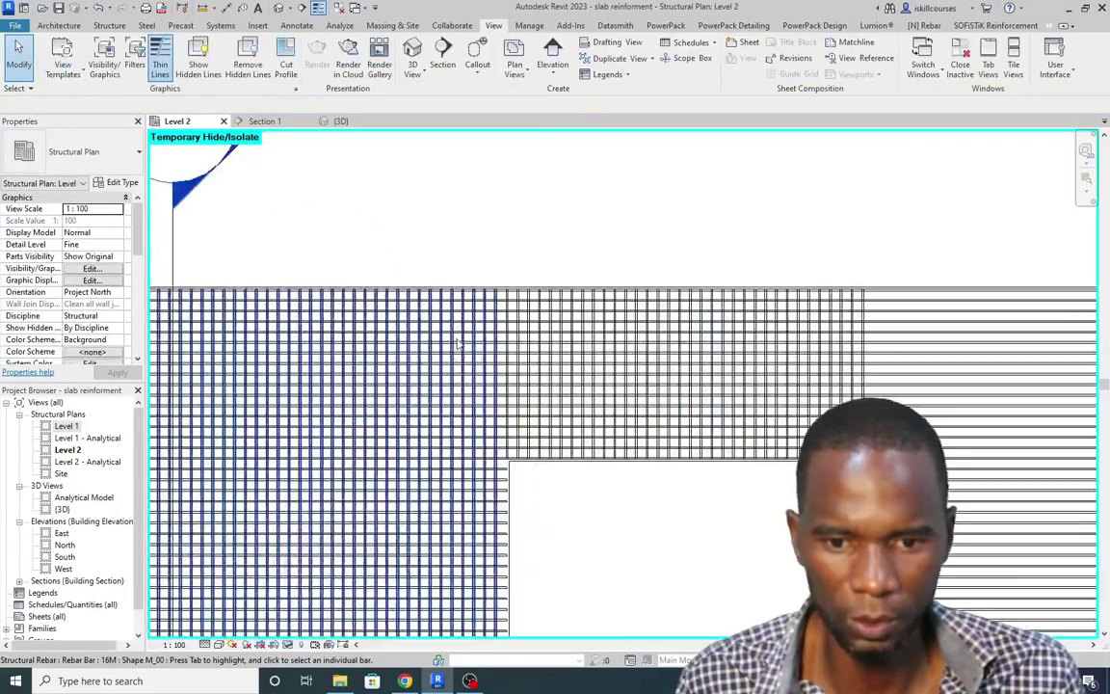
pyautogui.scroll(-4, 458, 354)
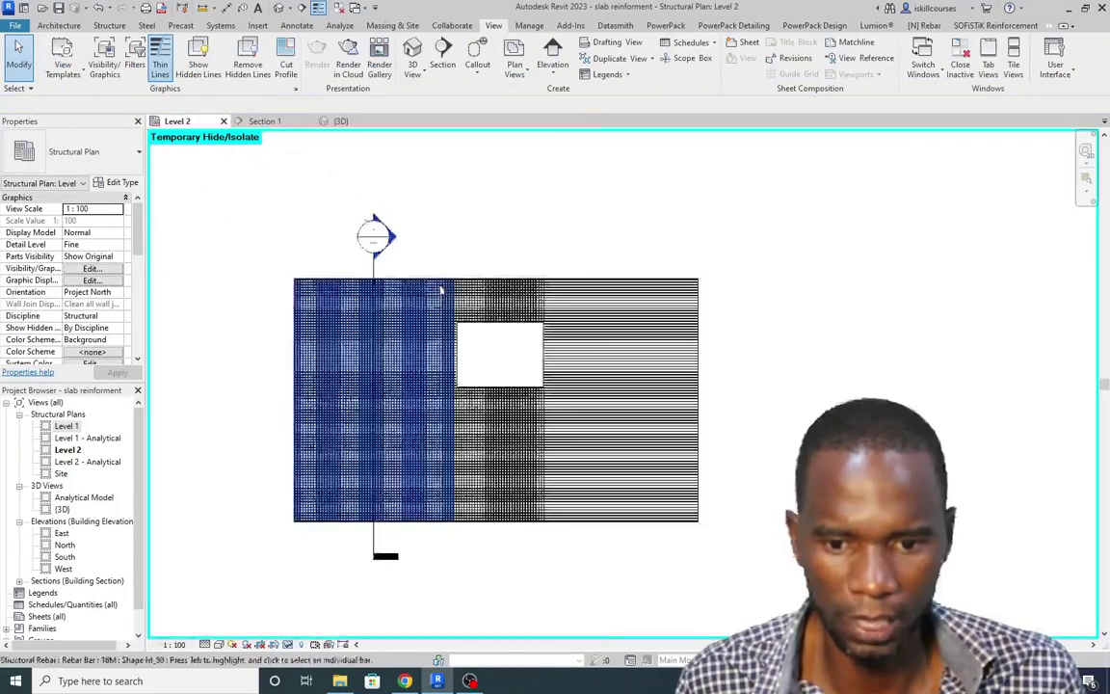
# Step: Create a similar vertical M_00 bar set right of the opening, from the slab's lower-right cover corner to the upper cover line at the opening's right edge
pyautogui.click(395, 363)
pyautogui.rightClick(462, 176)
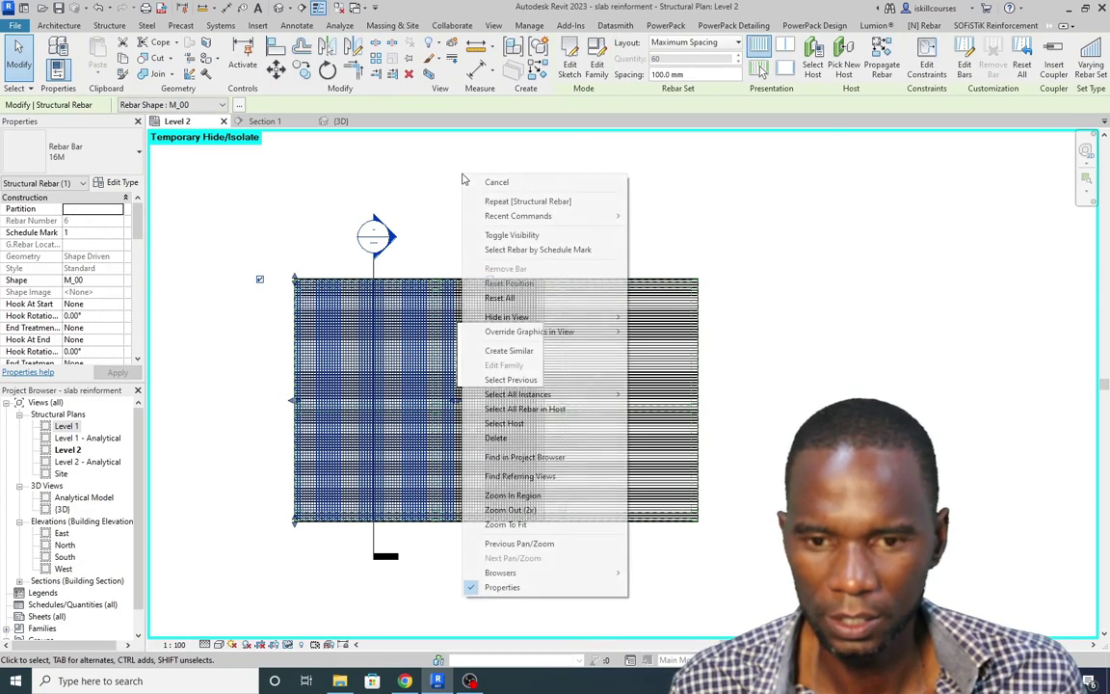
pyautogui.click(500, 353)
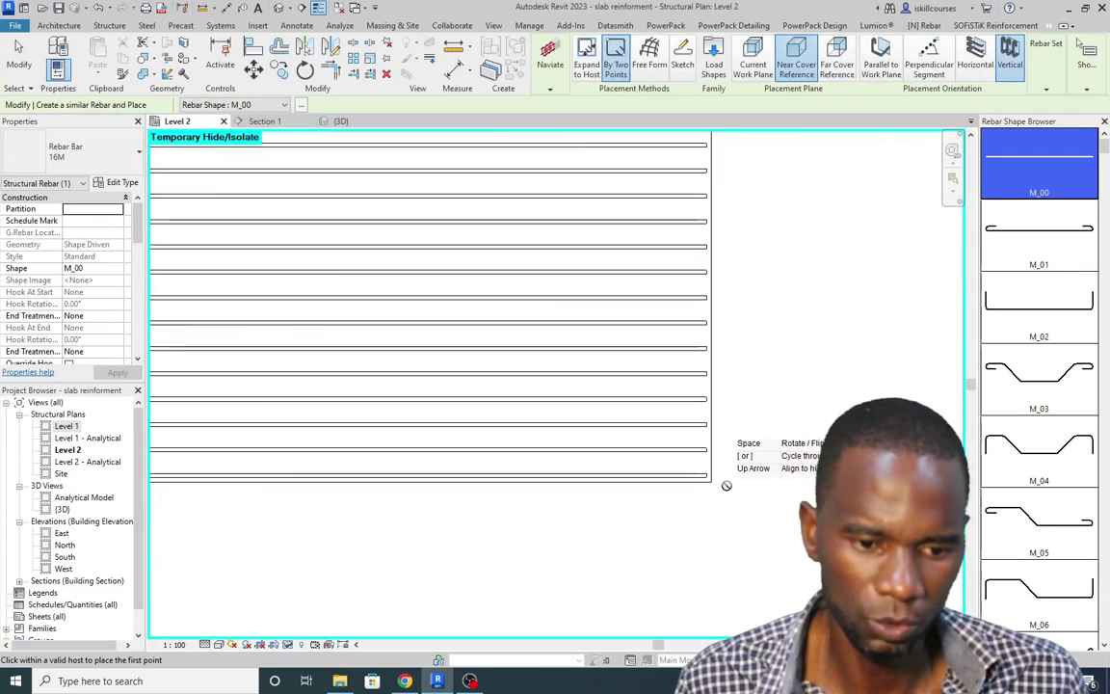
pyautogui.scroll(-5, 632, 450)
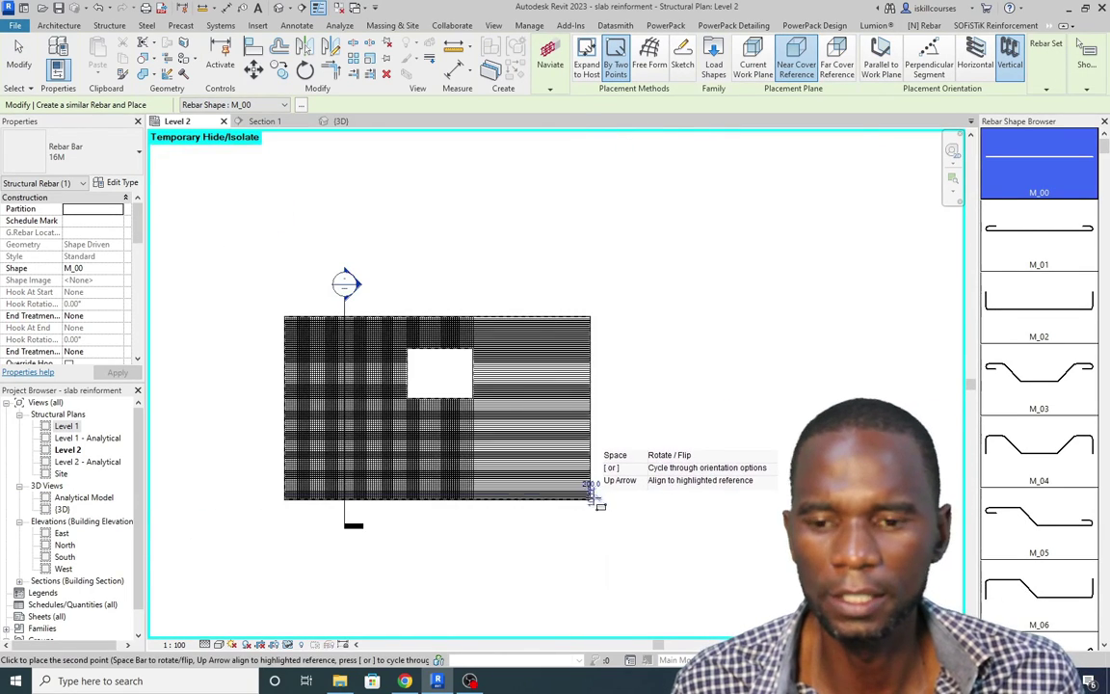
pyautogui.scroll(5, 492, 363)
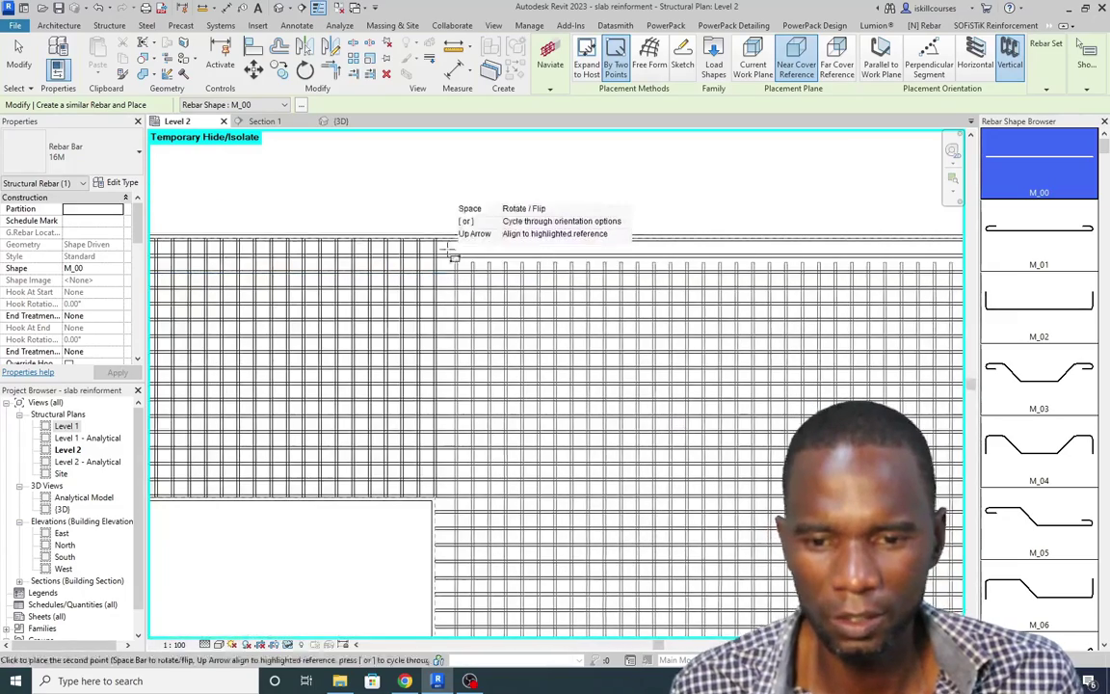
pyautogui.scroll(3, 439, 236)
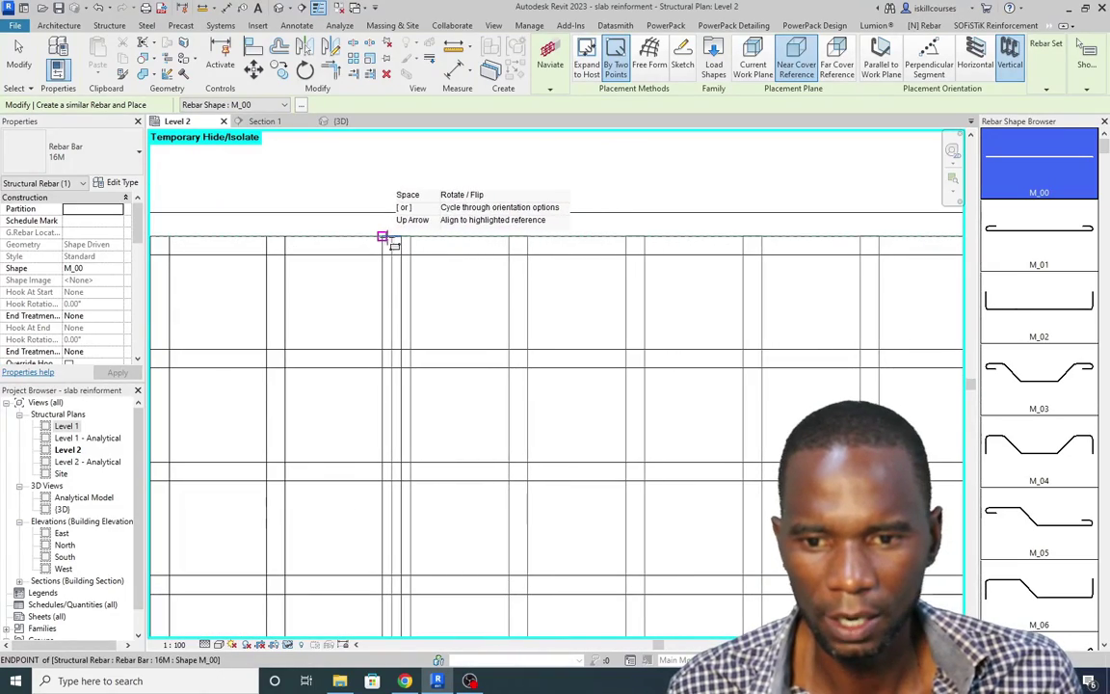
pyautogui.scroll(-4, 362, 270)
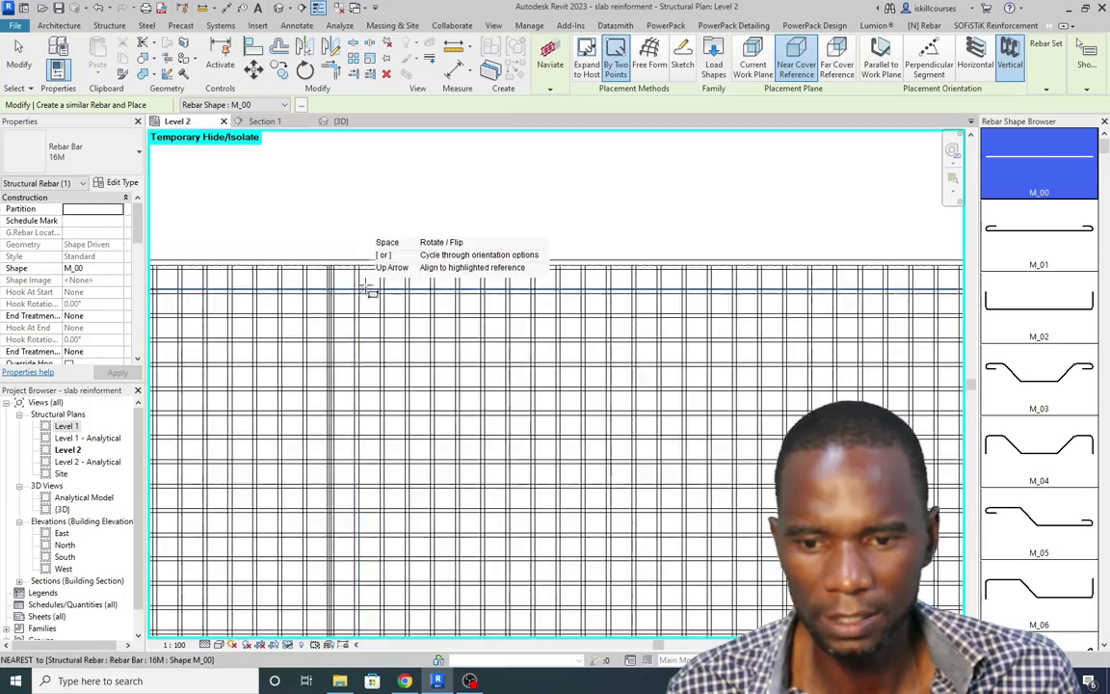
pyautogui.scroll(-2, 362, 273)
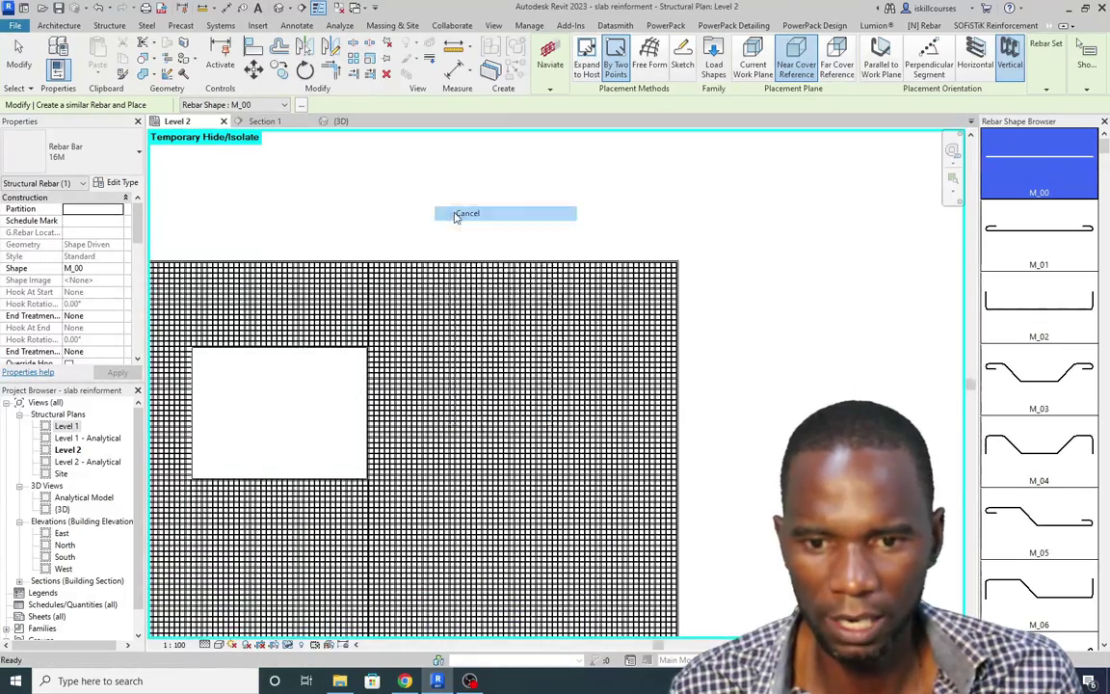
pyautogui.press('Escape')
# Step: Exclude the last bar, beside the opening, from the vertical bar set on the slab's right part and inspect that edge
pyautogui.click(572, 409)
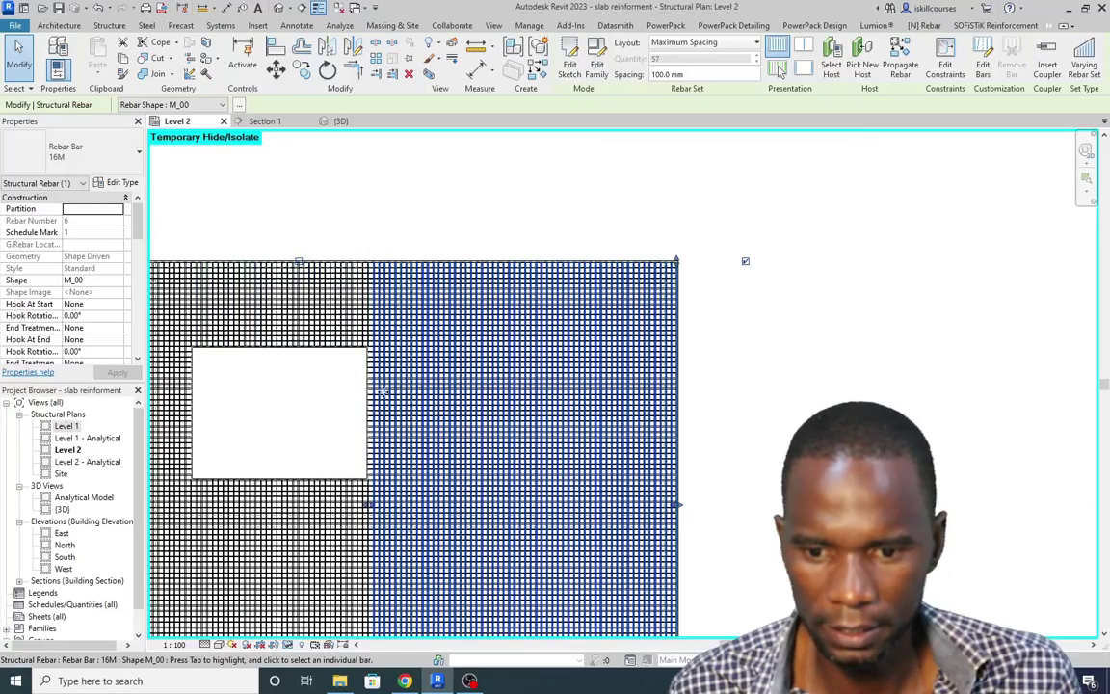
pyautogui.scroll(2, 378, 487)
pyautogui.scroll(1, 381, 485)
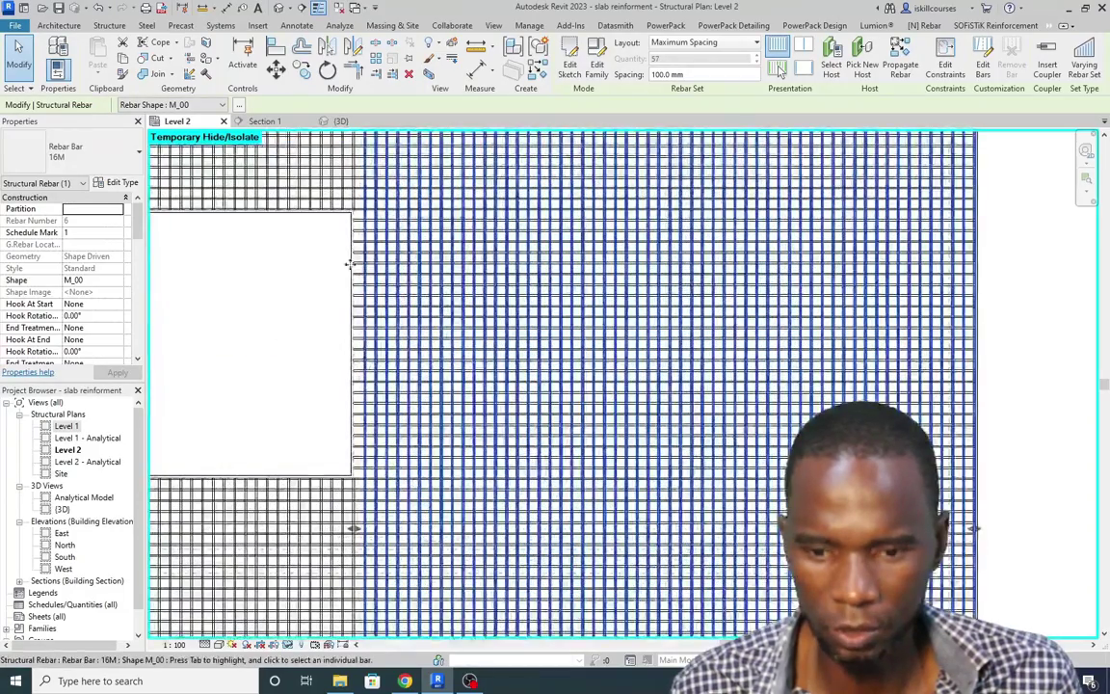
pyautogui.scroll(-2, 338, 309)
pyautogui.scroll(-1, 334, 380)
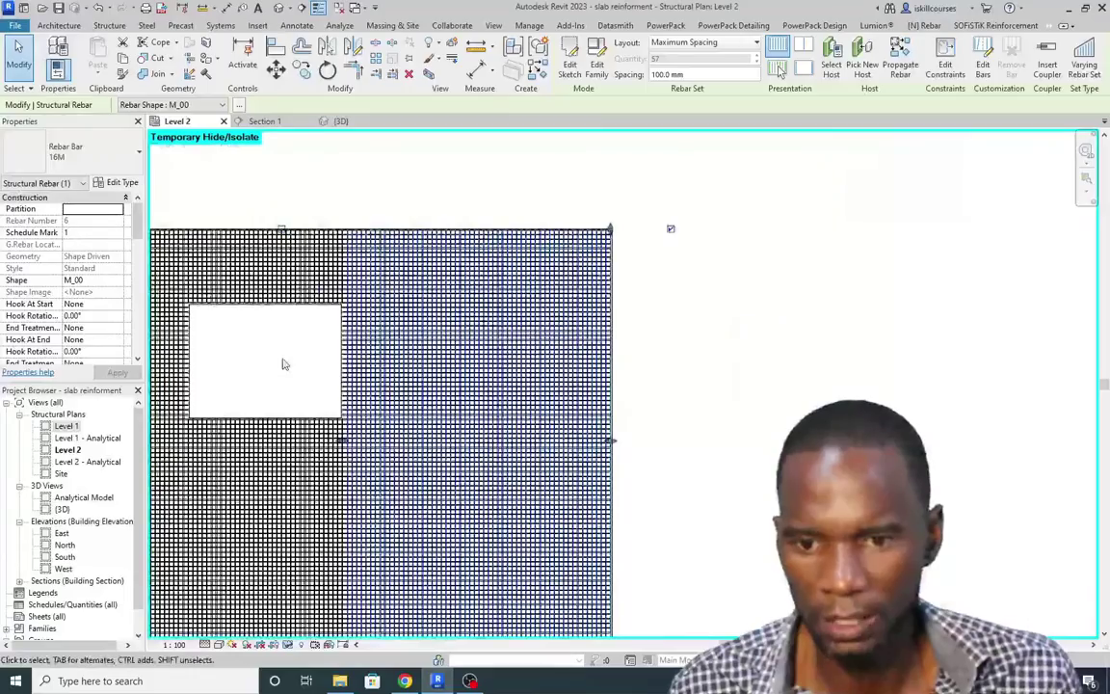
# Step: Open the Section 1 view and examine how the crossing bar sets sit near the slab's top face and edge
pyautogui.press('Escape')
pyautogui.scroll(-2, 334, 395)
pyautogui.scroll(1, 335, 410)
pyautogui.moveTo(335, 409); pyautogui.dragTo(418, 425, button='middle')
pyautogui.scroll(-1, 367, 318)
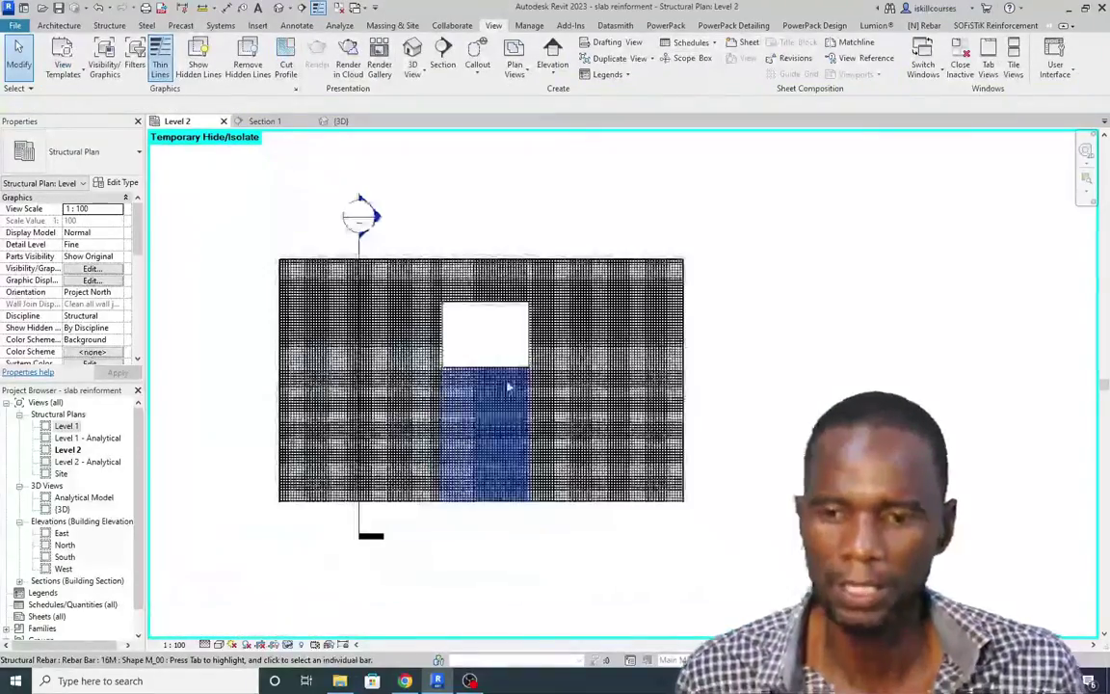
pyautogui.click(264, 121)
pyautogui.scroll(5, 673, 349)
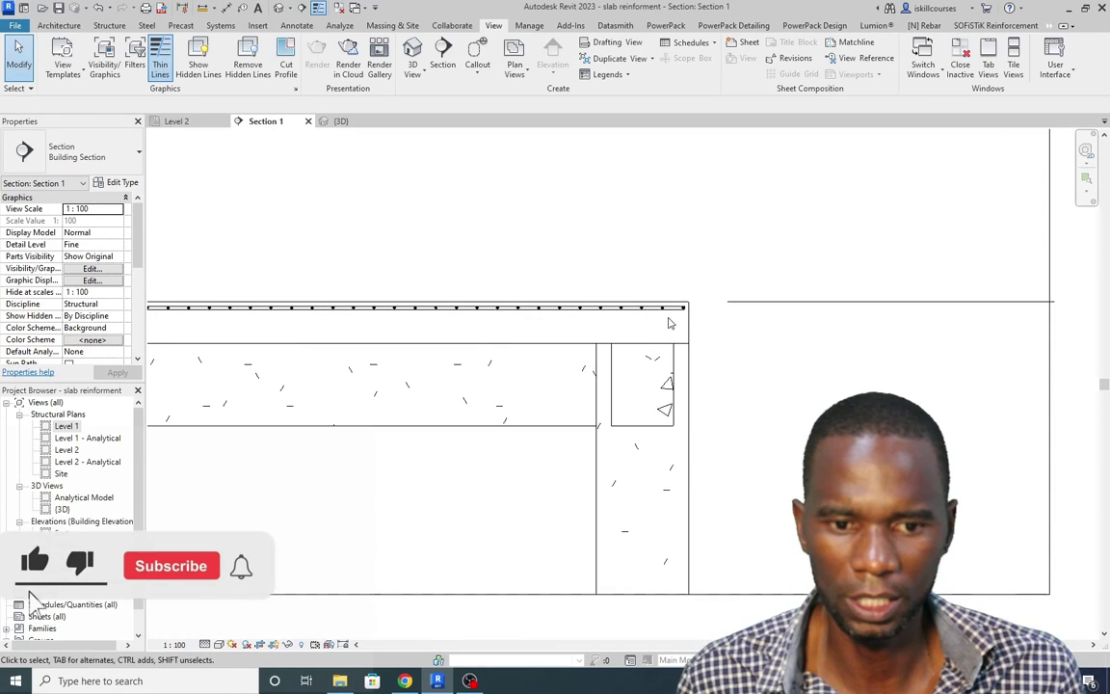
pyautogui.scroll(-1, 612, 345)
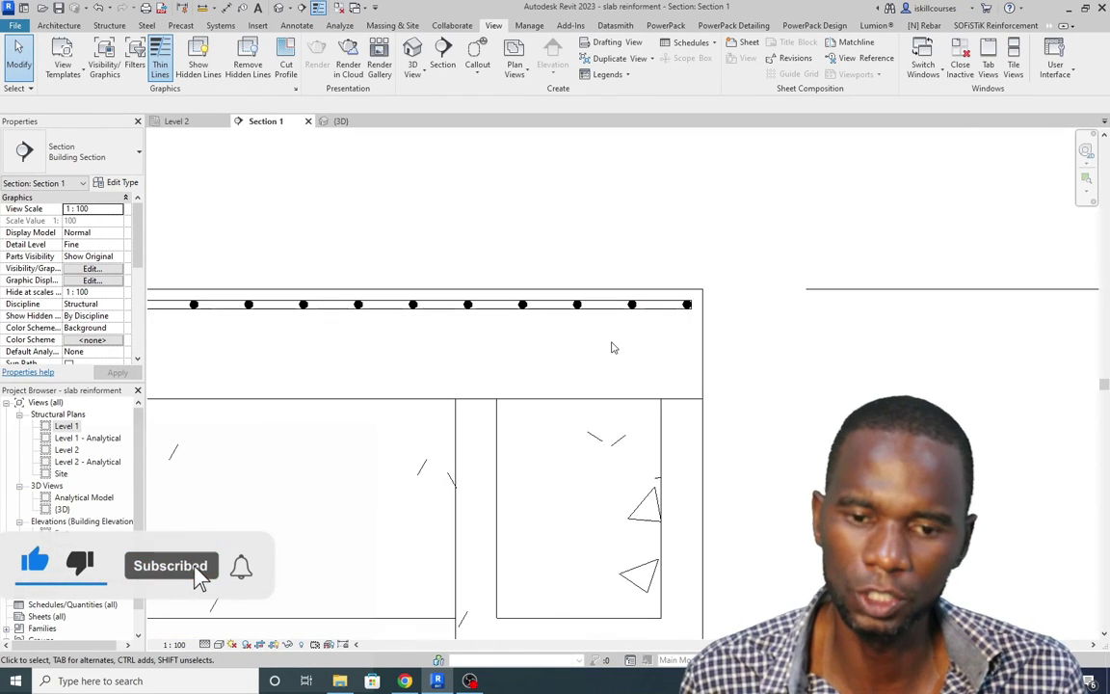
pyautogui.scroll(-3, 629, 344)
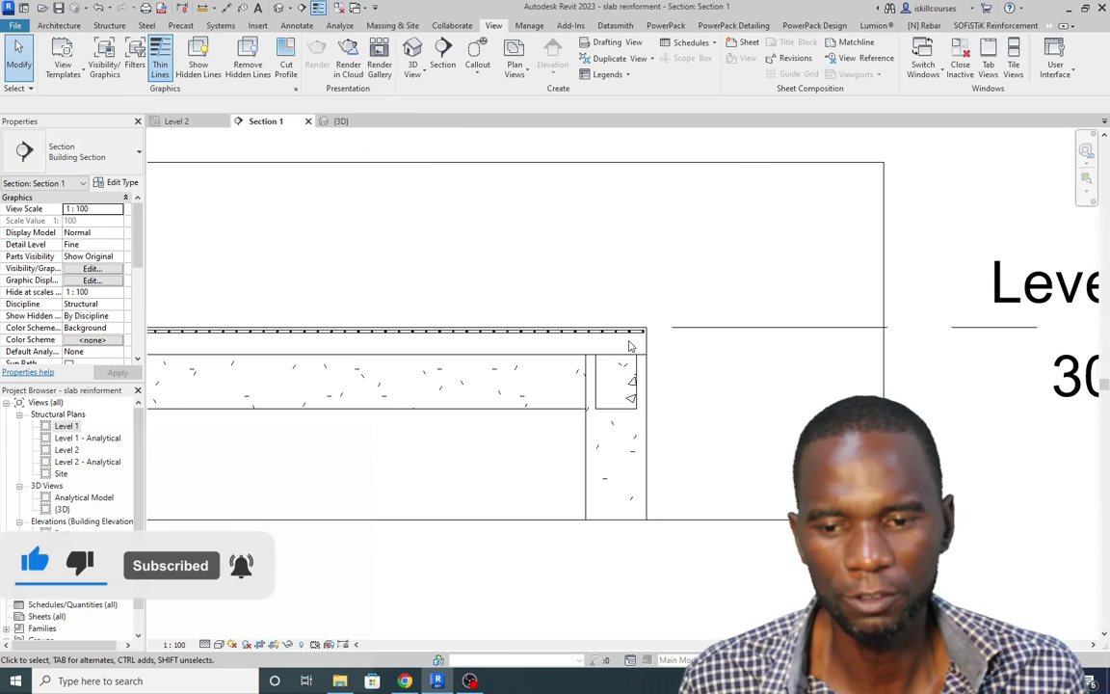
pyautogui.scroll(2, 646, 341)
pyautogui.scroll(2, 655, 345)
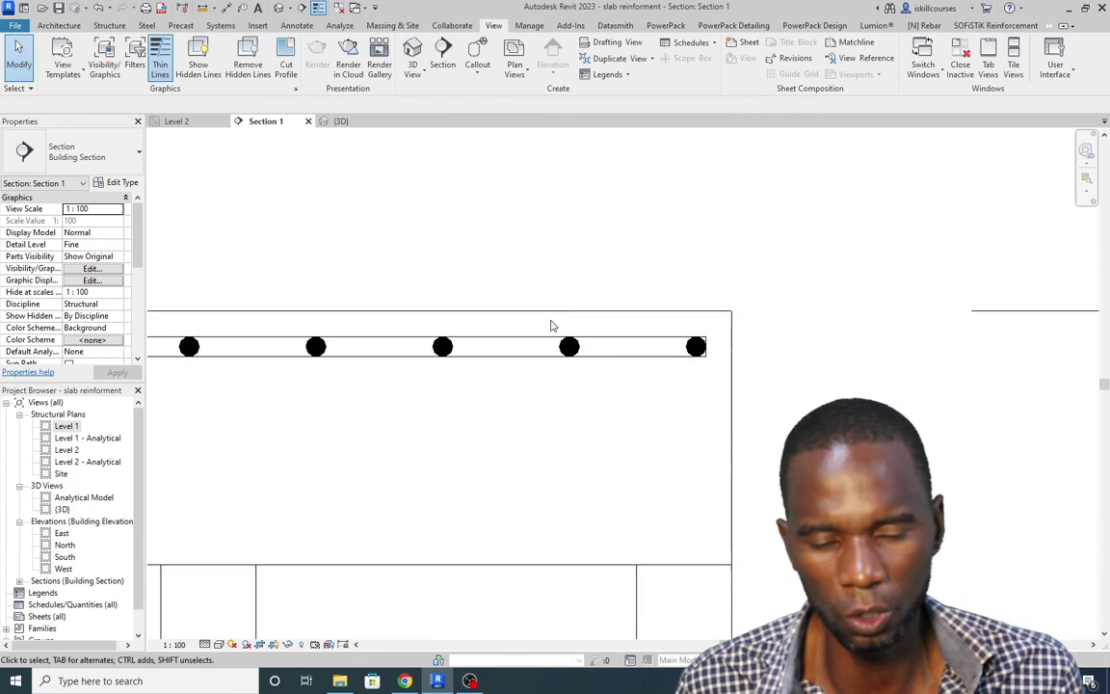
pyautogui.scroll(-5, 662, 347)
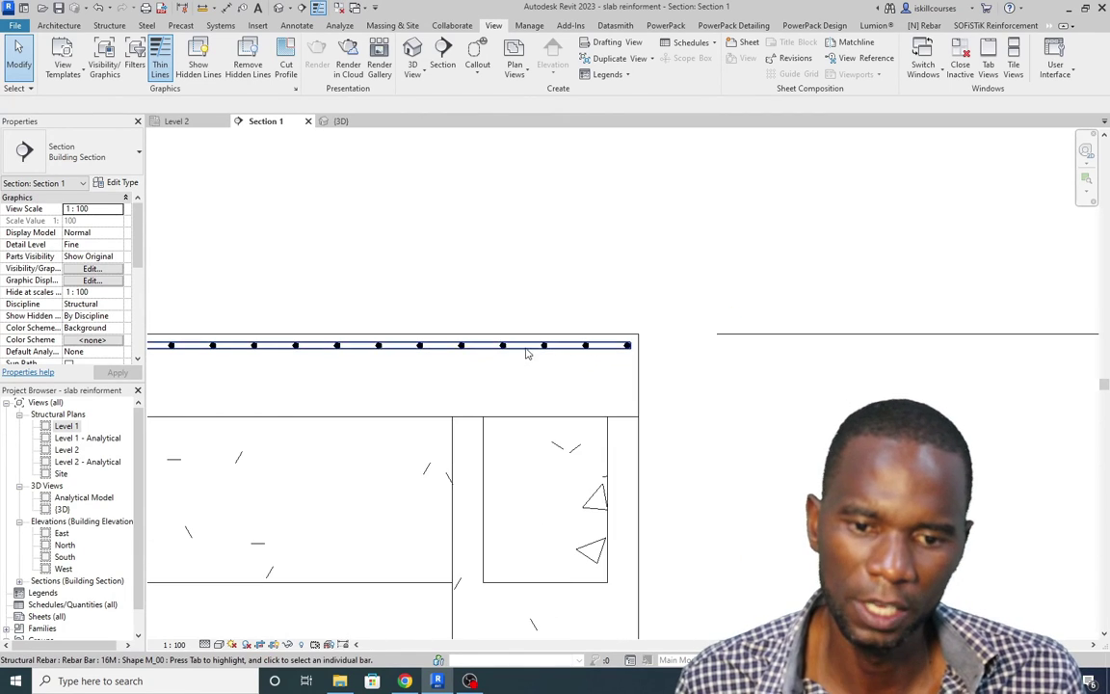
pyautogui.scroll(-3, 678, 354)
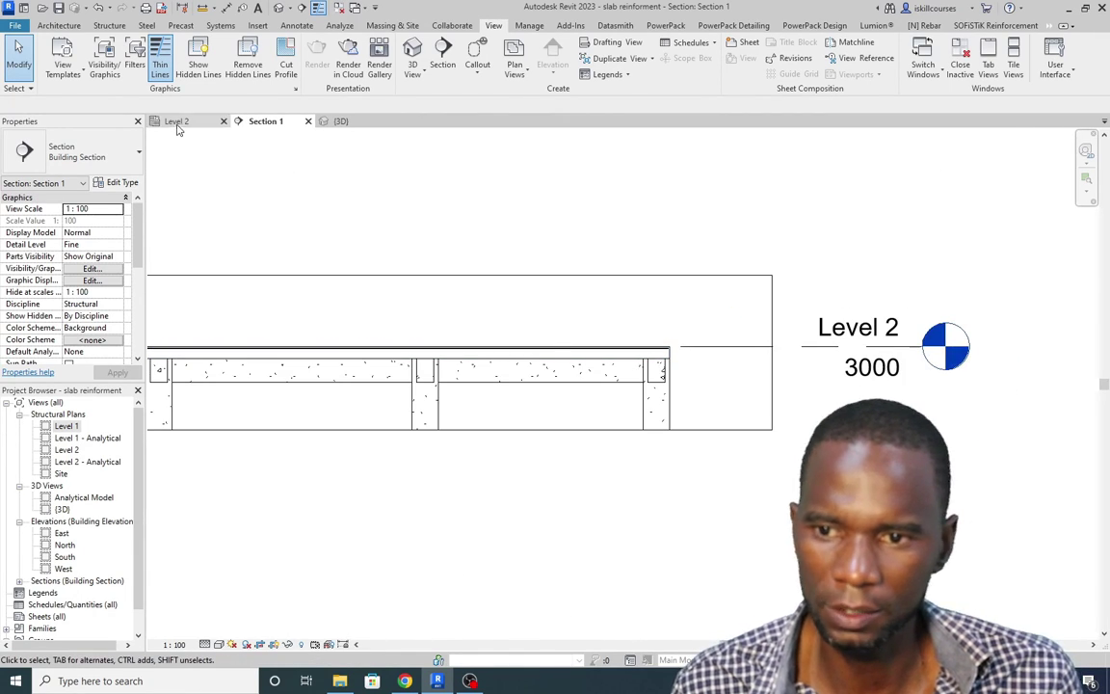
# Step: In the Level 2 plan, move the section line close to the slab's left edge and extend its depth beyond the slab's right edge
pyautogui.click(178, 121)
pyautogui.scroll(-2, 428, 322)
pyautogui.scroll(5, 416, 307)
pyautogui.click(328, 327)
pyautogui.scroll(-3, 330, 328)
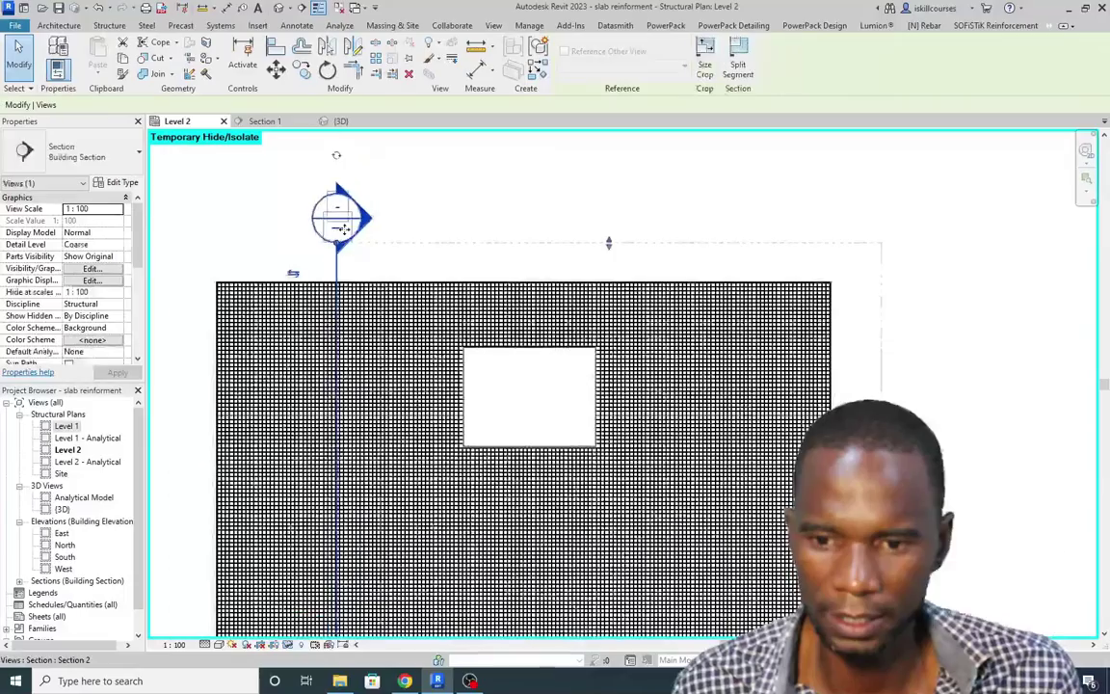
pyautogui.moveTo(266, 282); pyautogui.dragTo(239, 285)
pyautogui.scroll(-1, 317, 299)
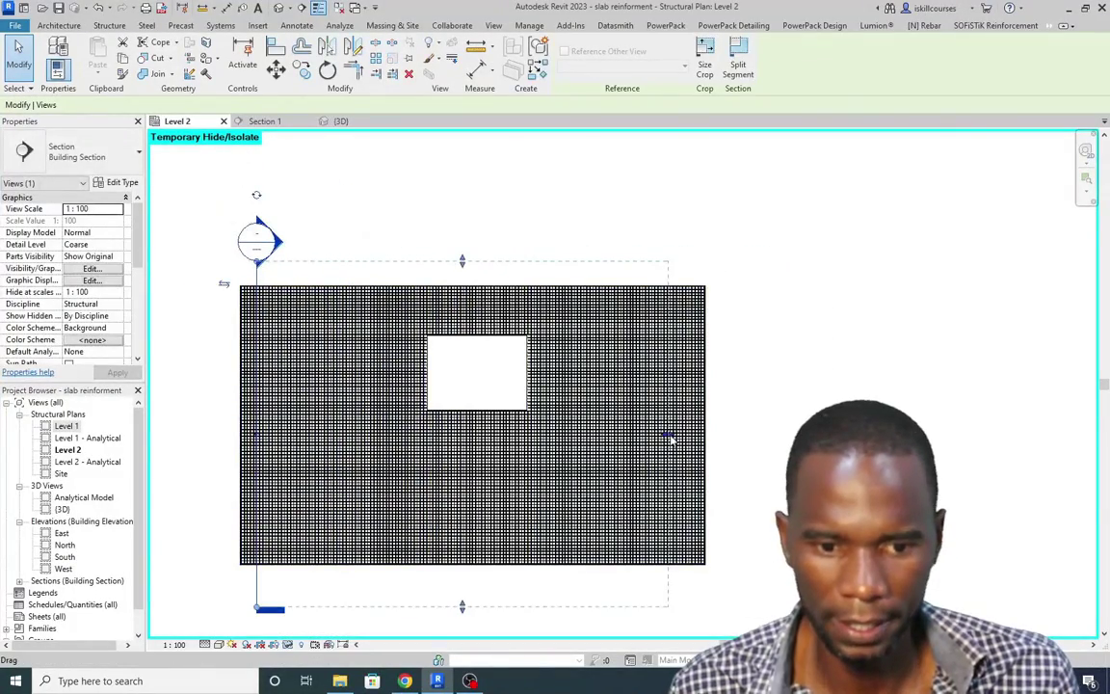
pyautogui.scroll(-2, 386, 328)
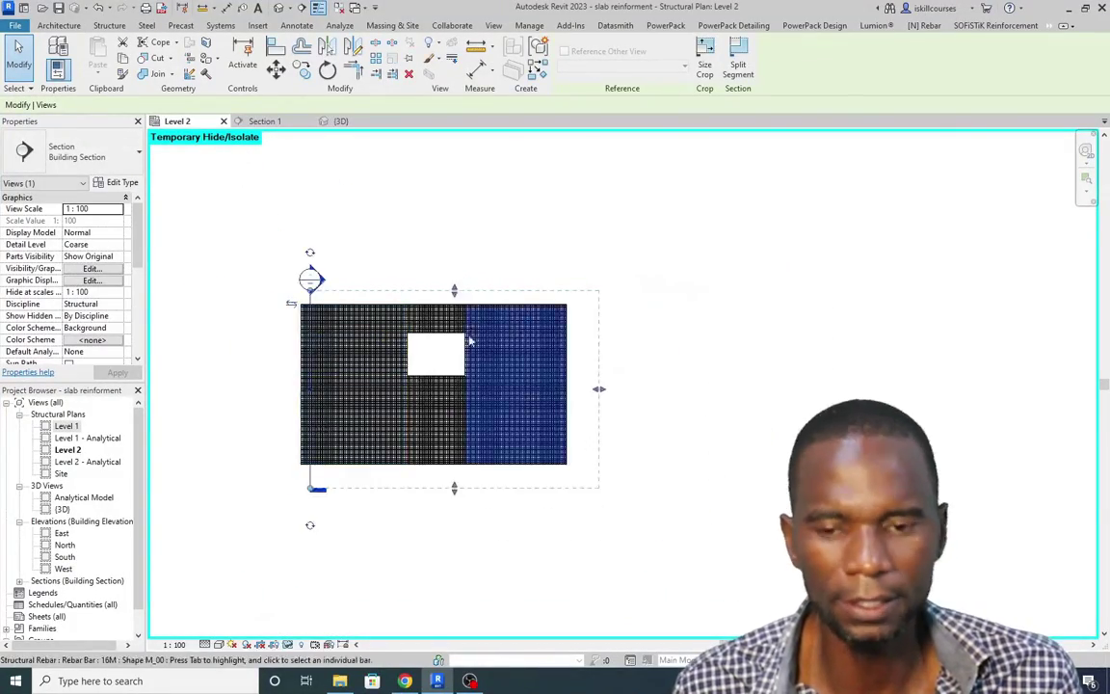
pyautogui.click(449, 240)
# Step: Return to Section 1 and examine where the two bar directions overlap along the full slab length
pyautogui.click(256, 123)
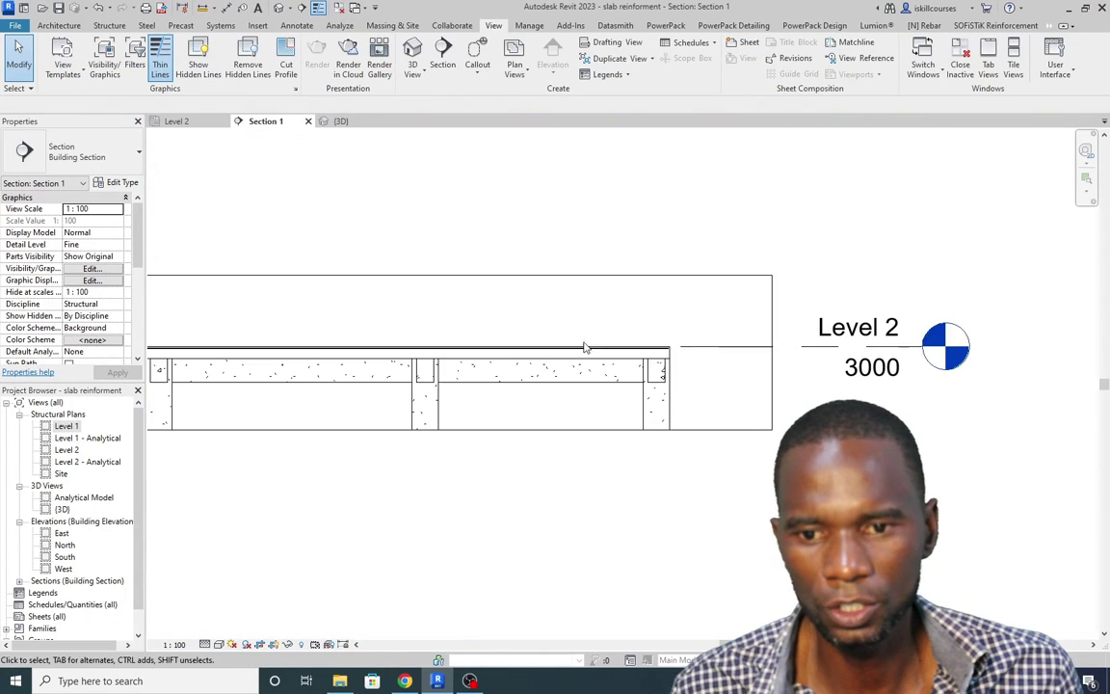
pyautogui.scroll(-1, 491, 366)
pyautogui.scroll(5, 328, 338)
pyautogui.scroll(5, 298, 316)
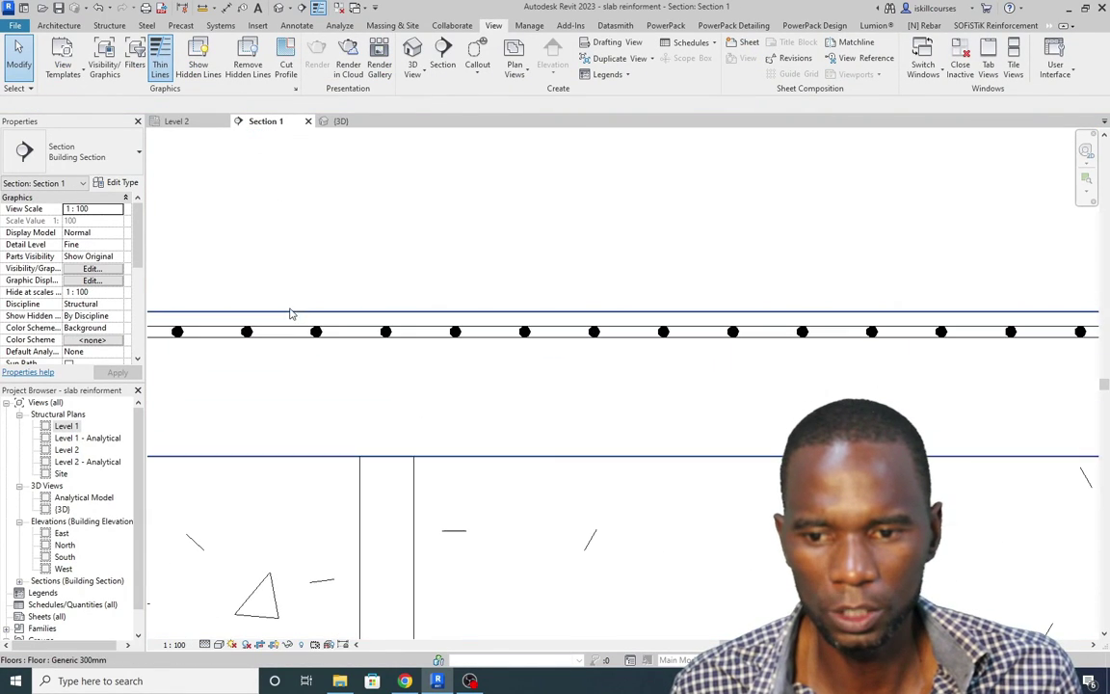
pyautogui.scroll(-3, 290, 336)
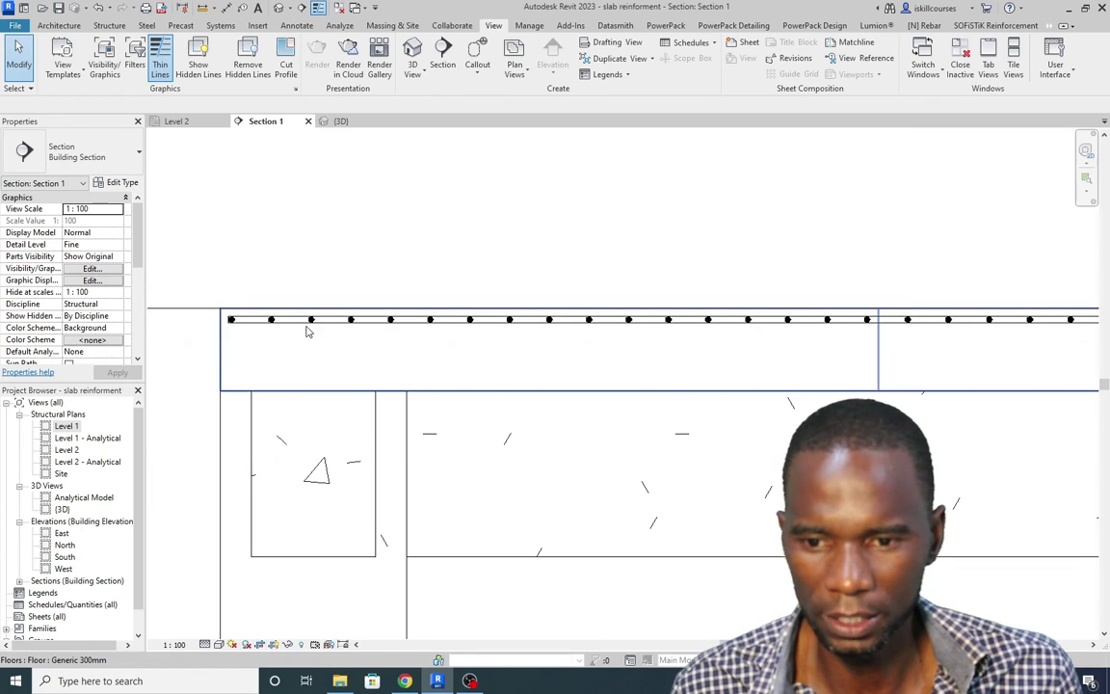
pyautogui.scroll(-2, 342, 329)
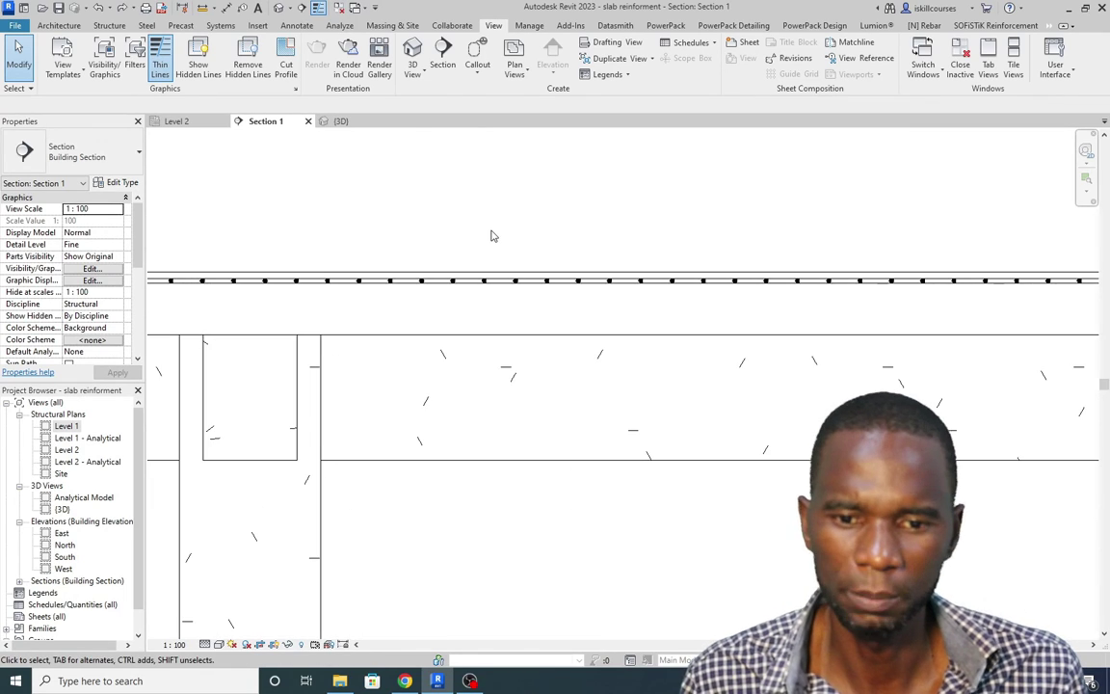
pyautogui.scroll(5, 578, 280)
pyautogui.scroll(-4, 675, 275)
pyautogui.scroll(2, 735, 269)
pyautogui.scroll(3, 734, 268)
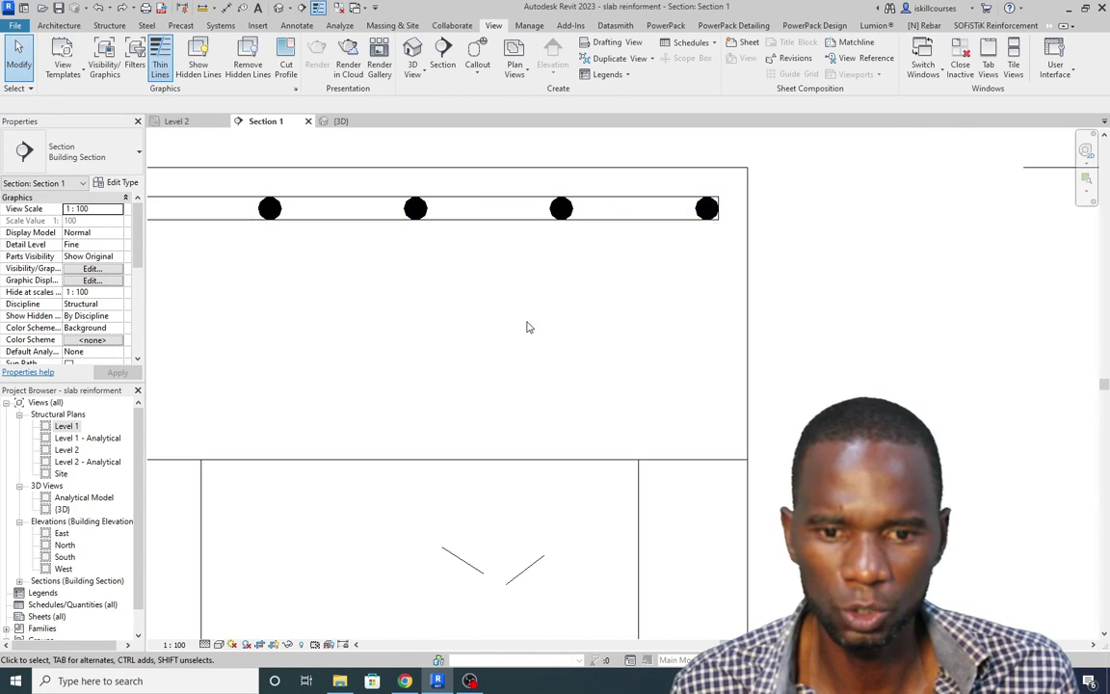
pyautogui.scroll(-2, 528, 328)
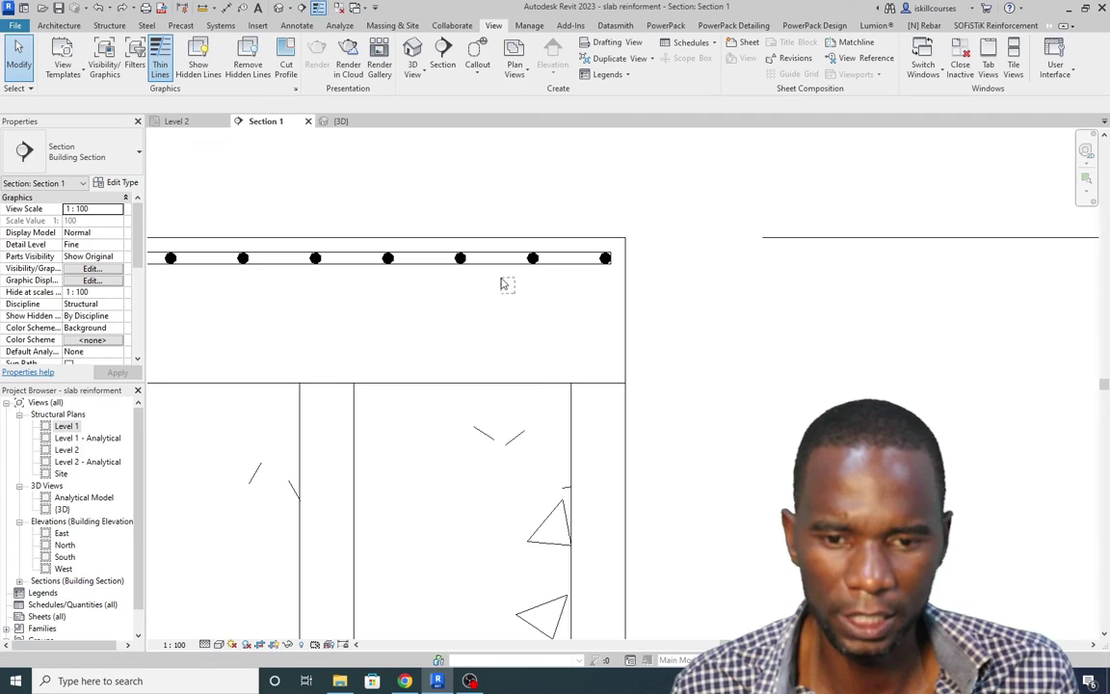
# Step: Select the elements crossing the slab in Section 1 and filter the selection to Structural Rebar only
pyautogui.moveTo(493, 229); pyautogui.dragTo(494, 229)
pyautogui.scroll(-6, 674, 322)
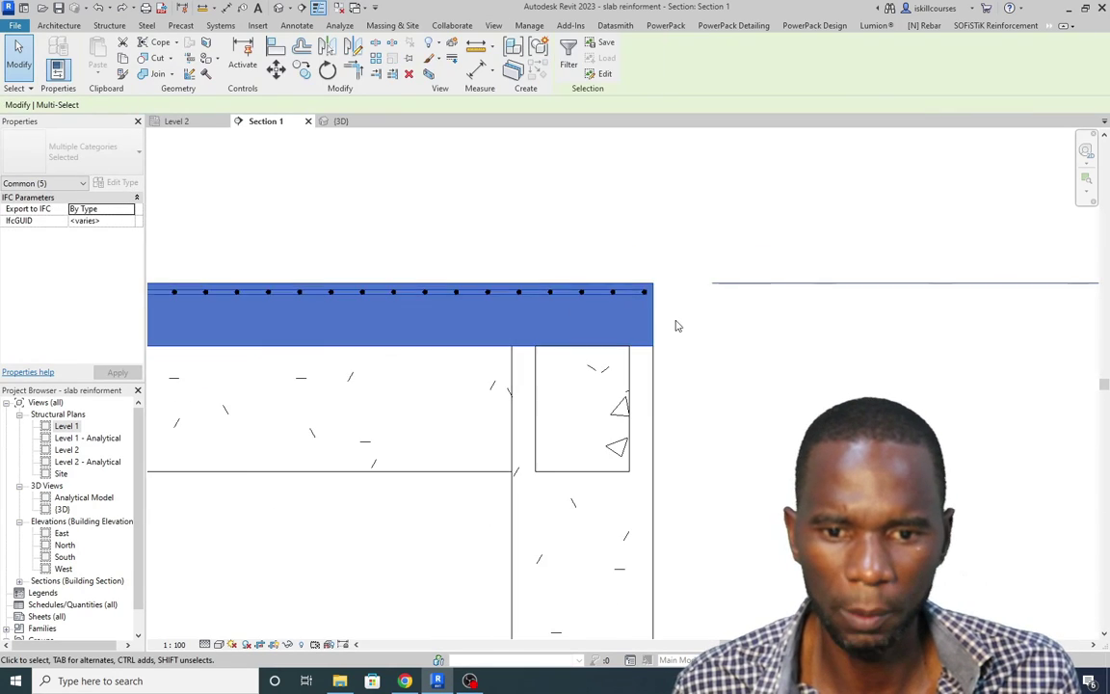
pyautogui.scroll(2, 371, 317)
pyautogui.scroll(4, 371, 317)
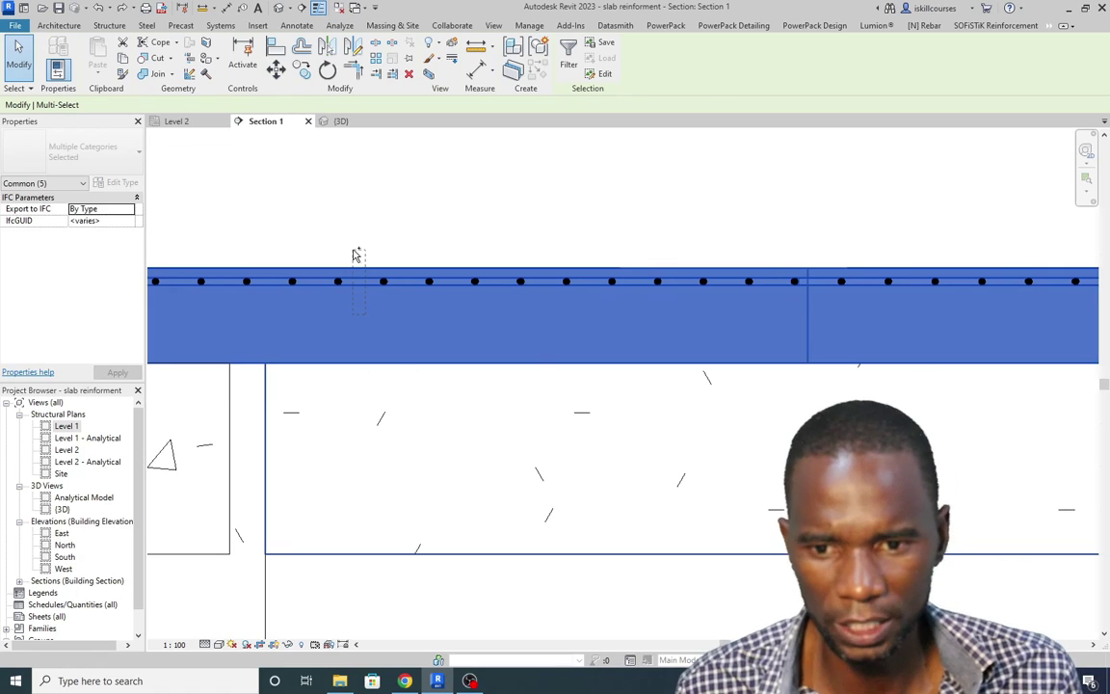
pyautogui.scroll(-5, 356, 255)
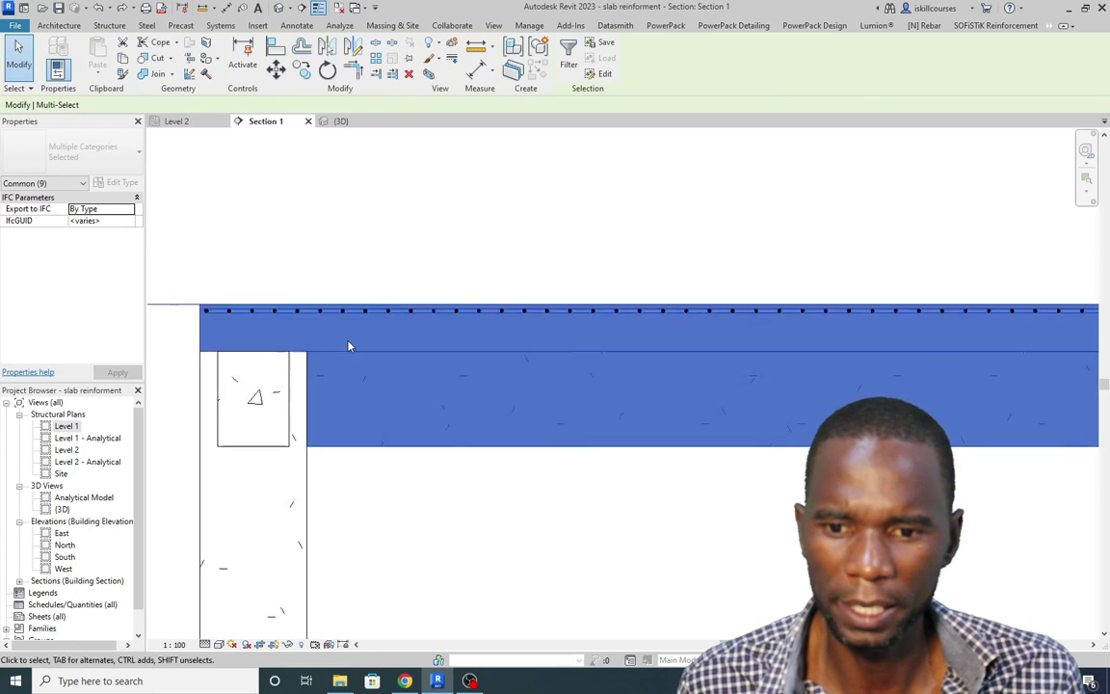
pyautogui.scroll(5, 853, 384)
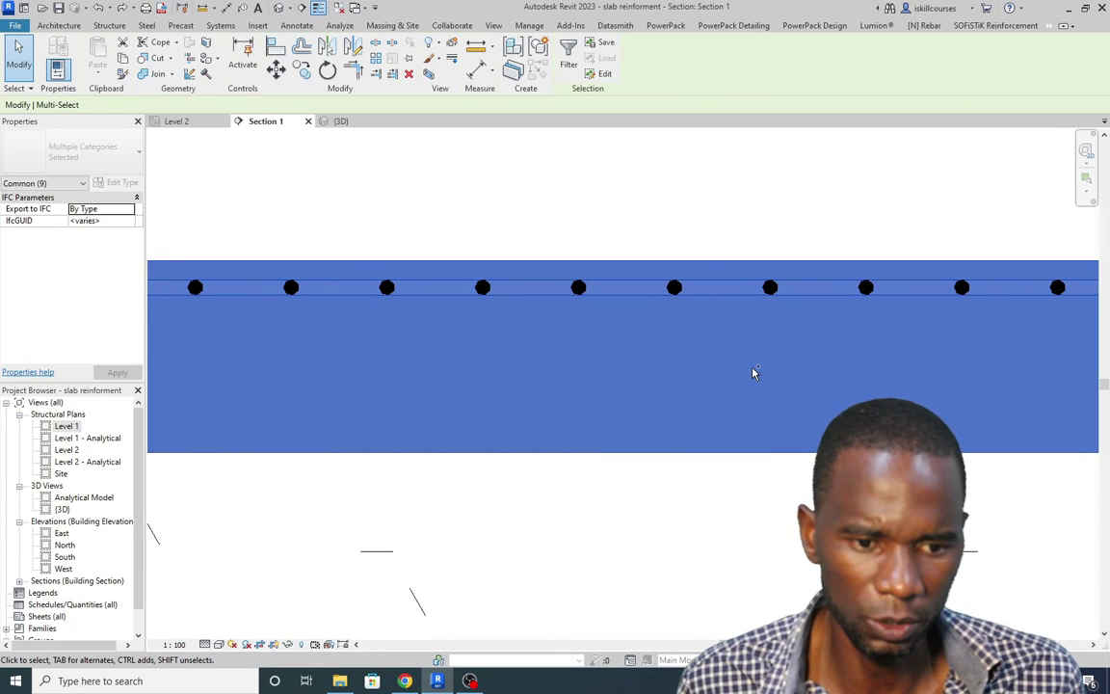
pyautogui.moveTo(728, 315); pyautogui.dragTo(699, 235)
pyautogui.scroll(-4, 461, 377)
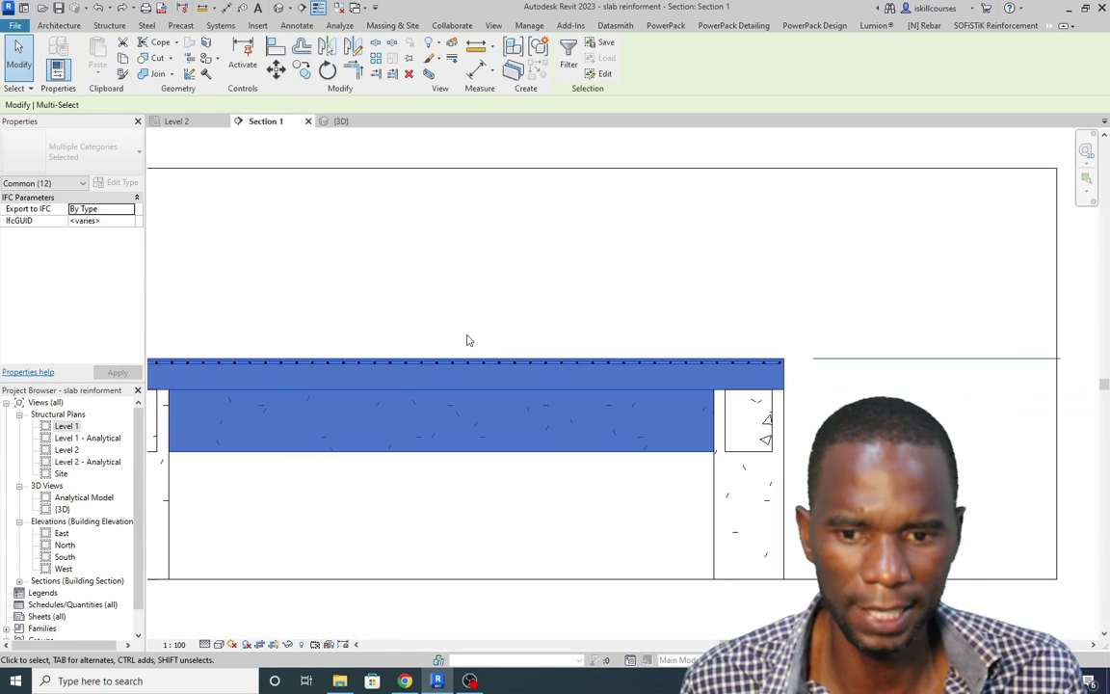
pyautogui.click(579, 51)
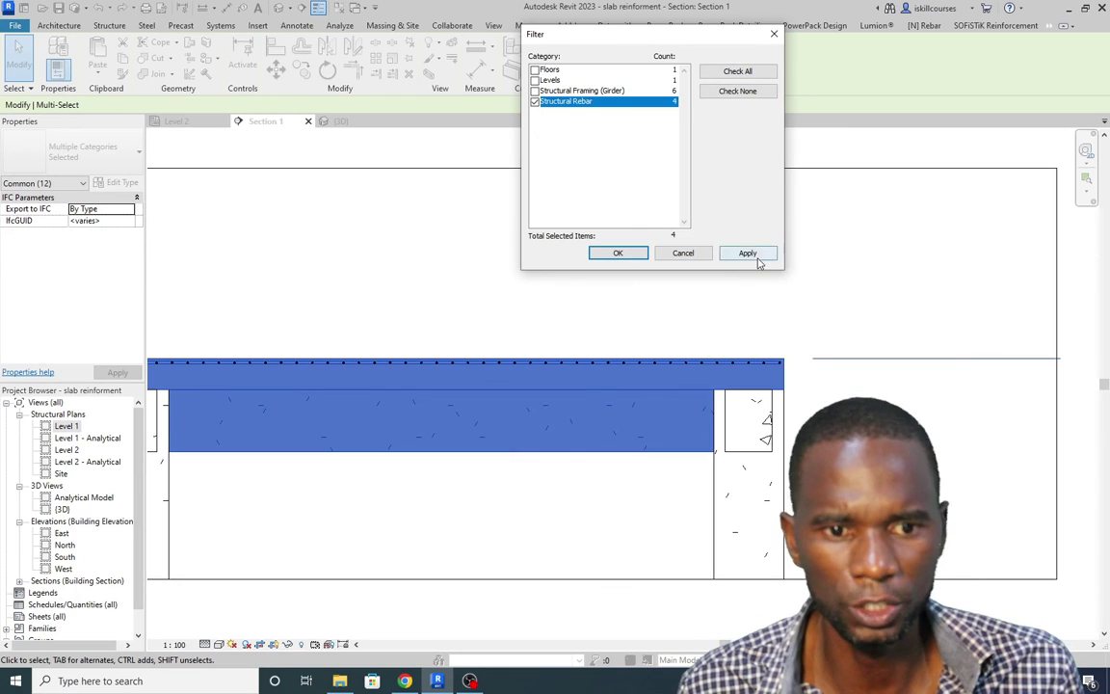
pyautogui.click(751, 255)
pyautogui.click(620, 253)
# Step: Edit the constraints of the selected rebar sets, giving the Bar Segment 1 handle an offset of -16 mm from the top cover
pyautogui.scroll(5, 776, 365)
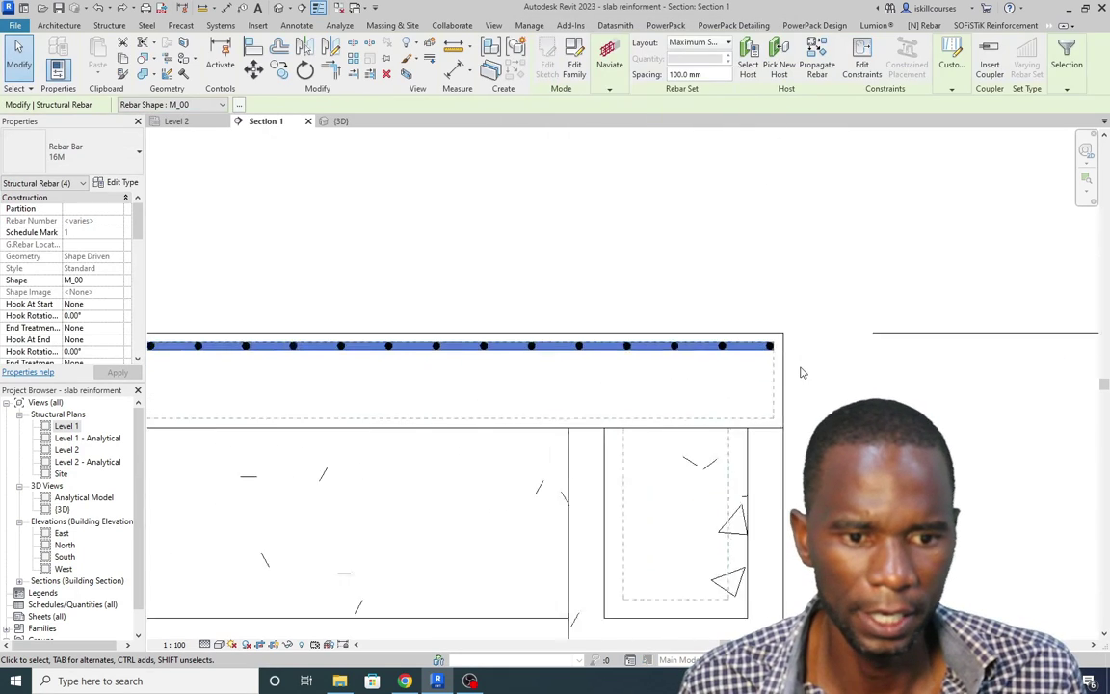
pyautogui.scroll(-2, 540, 317)
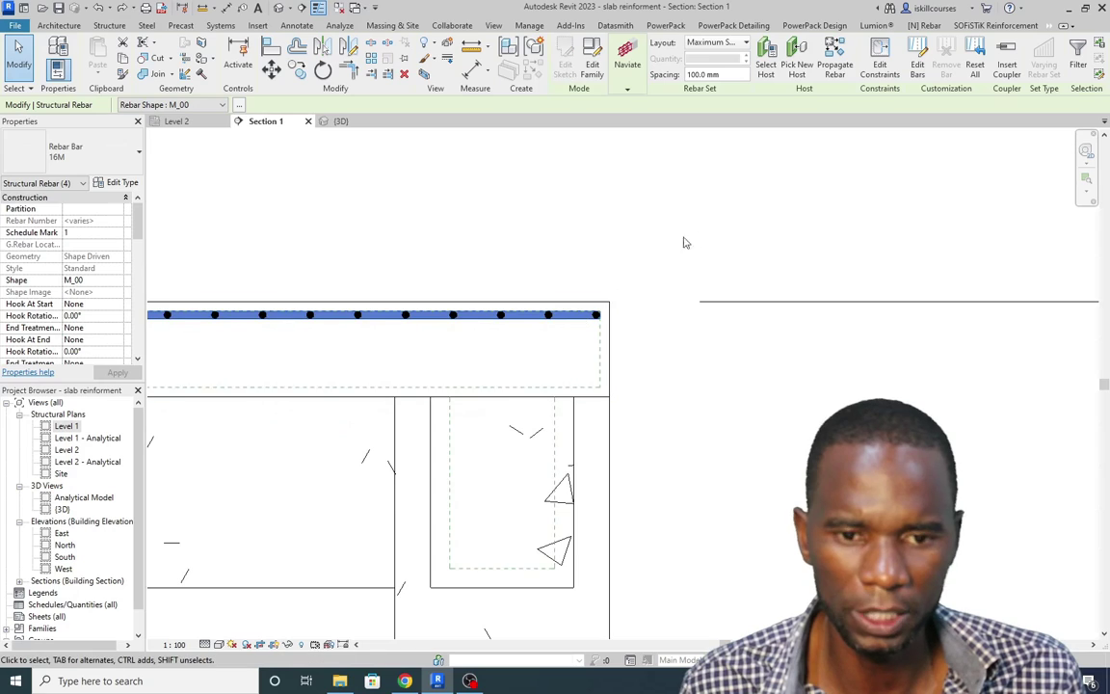
pyautogui.click(881, 58)
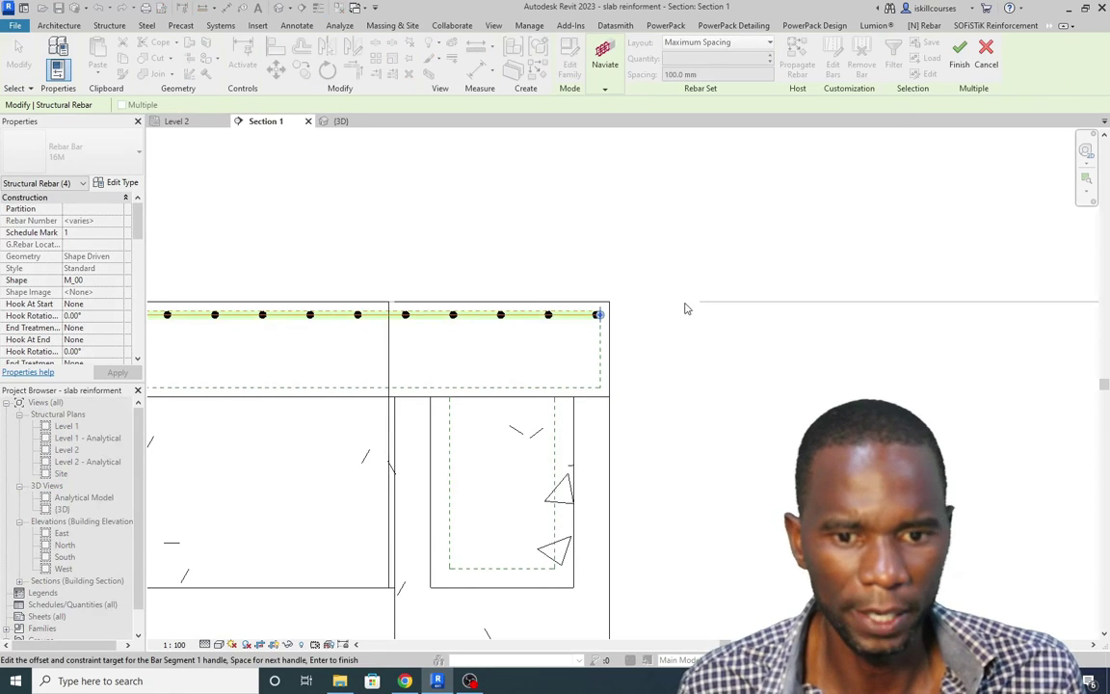
pyautogui.scroll(-3, 637, 328)
pyautogui.scroll(-2, 328, 320)
pyautogui.scroll(6, 340, 315)
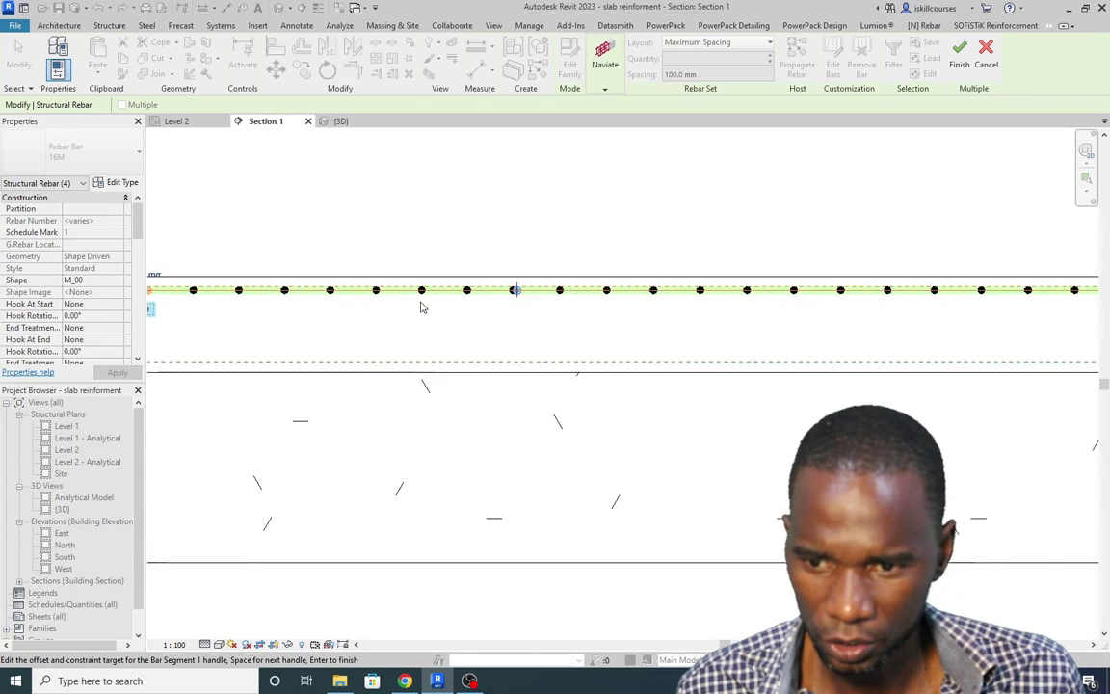
pyautogui.scroll(-3, 421, 304)
pyautogui.click(327, 284)
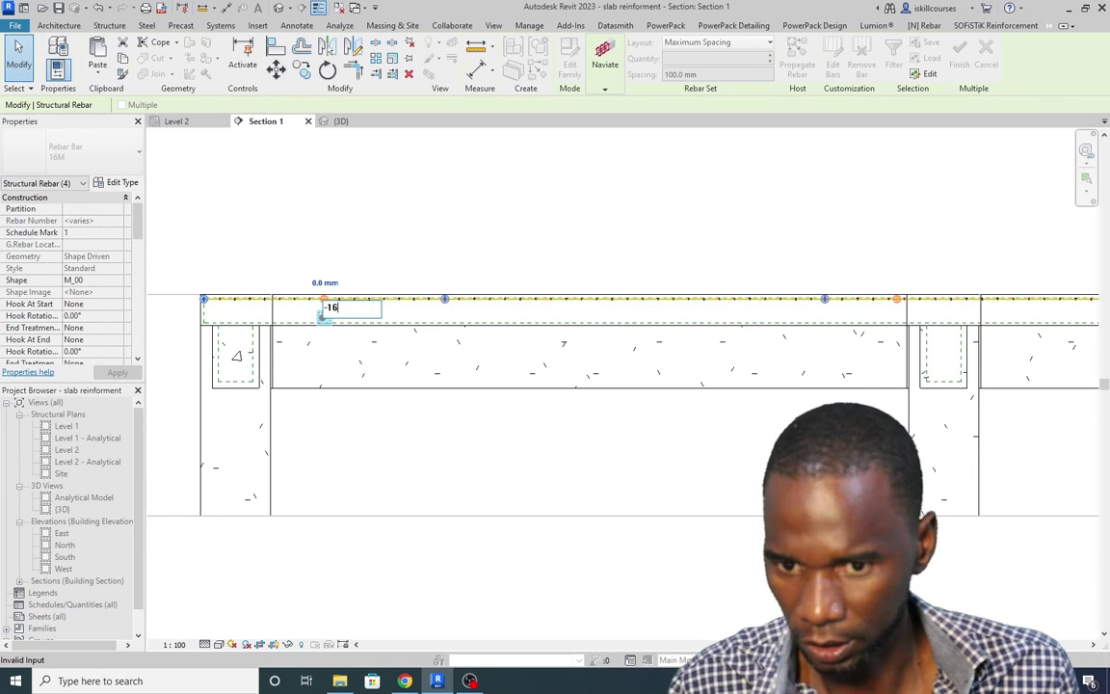
pyautogui.press('Return')
pyautogui.scroll(4, 339, 315)
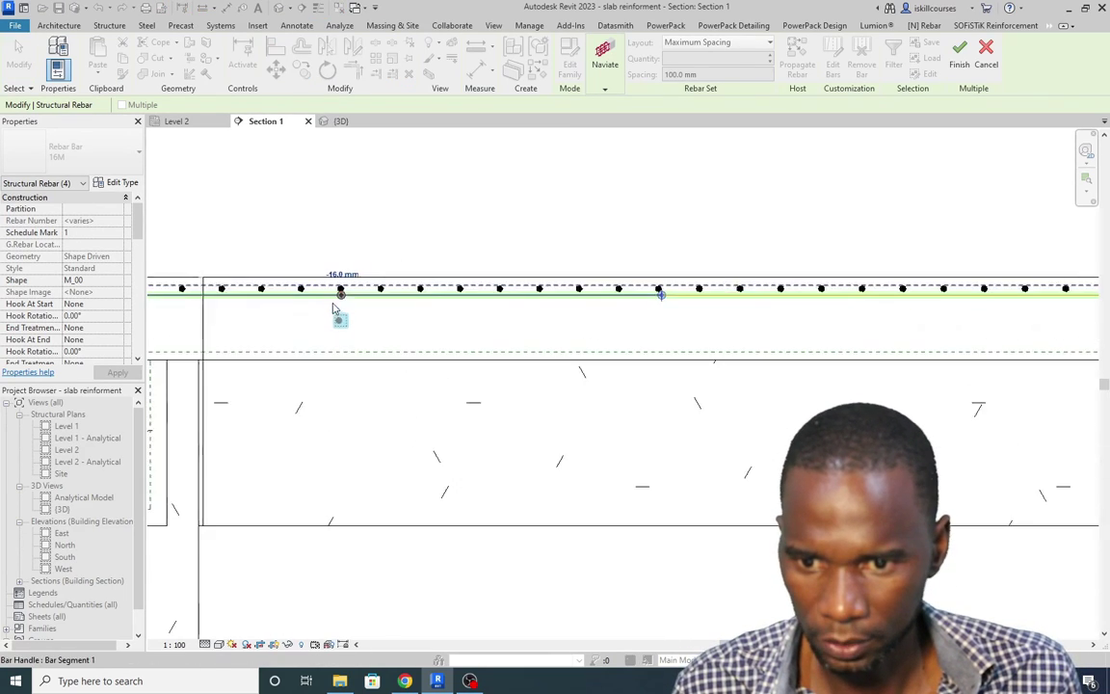
pyautogui.scroll(-2, 348, 305)
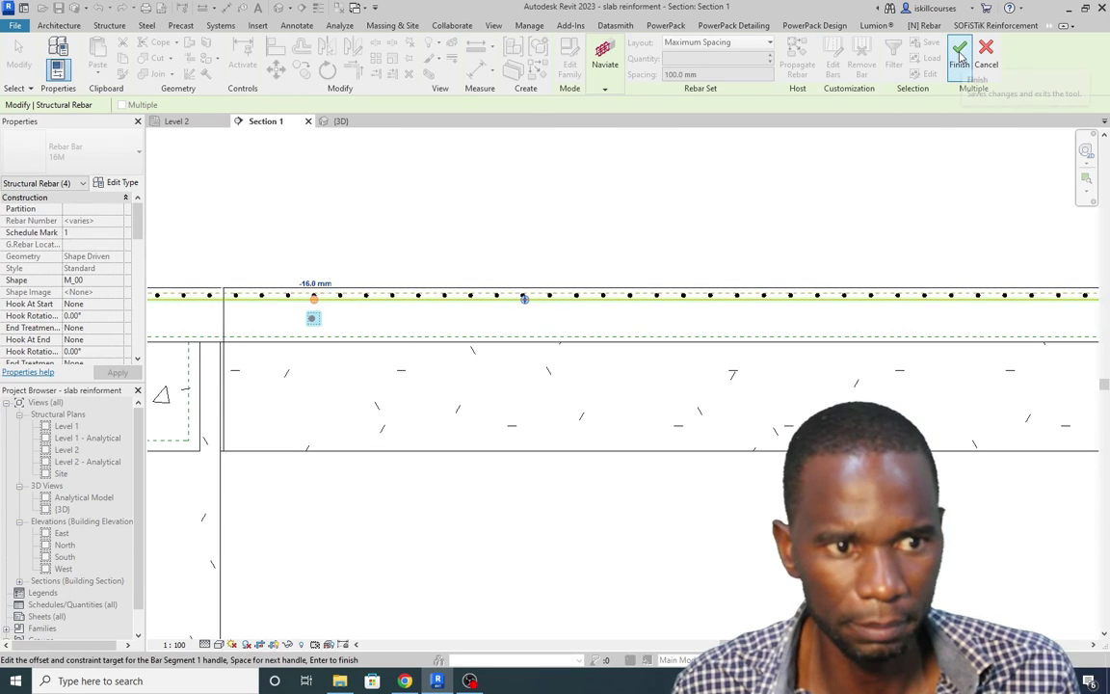
pyautogui.press('Escape')
# Step: Clear the rebar selection and examine the separation between the two bar layers along the slab section
pyautogui.scroll(3, 369, 307)
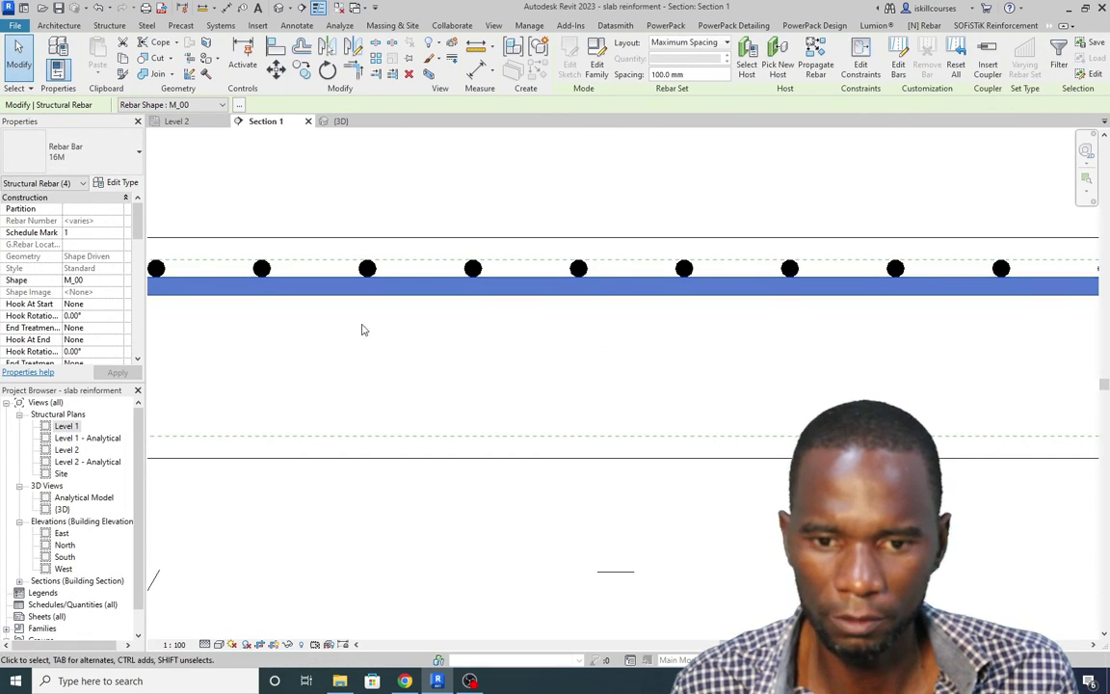
pyautogui.scroll(-5, 372, 325)
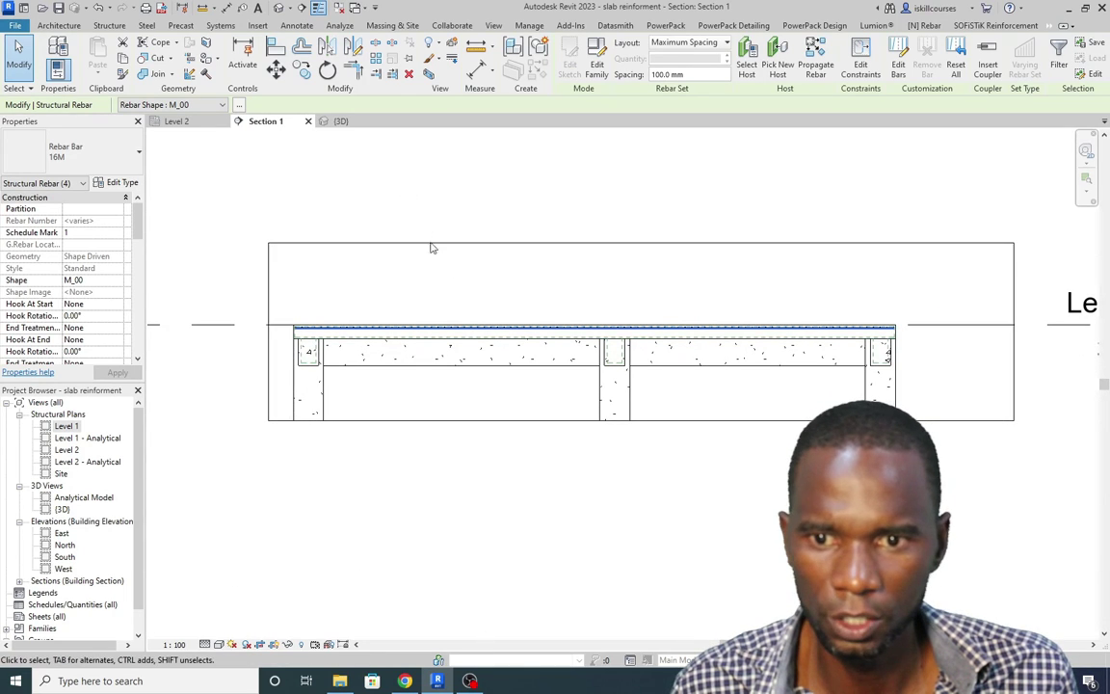
pyautogui.scroll(2, 781, 236)
pyautogui.click(565, 272)
pyautogui.scroll(3, 837, 290)
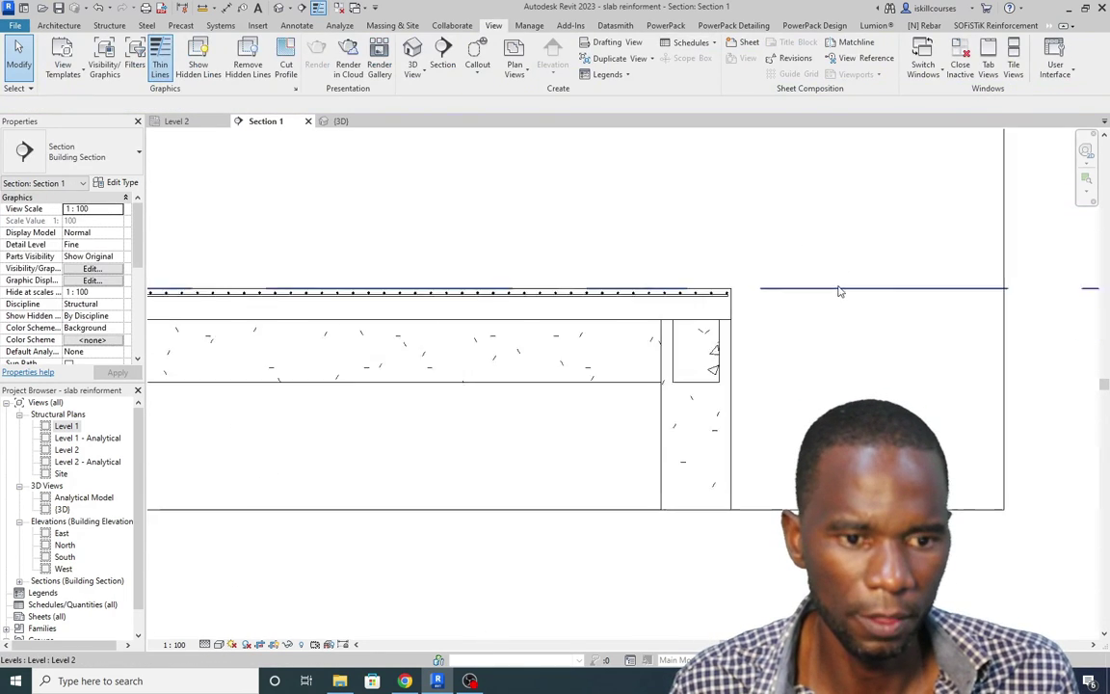
pyautogui.scroll(-2, 741, 304)
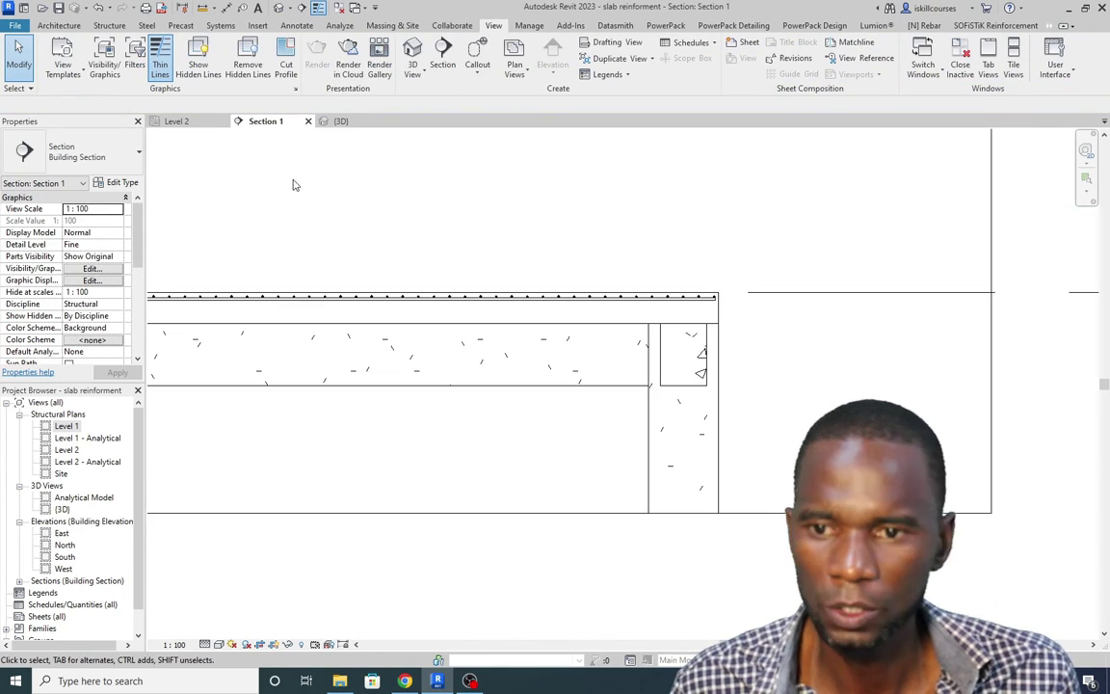
# Step: Check the bar layout in the Level 2 plan and reopen the section view from its section marker
pyautogui.click(175, 122)
pyautogui.scroll(3, 595, 355)
pyautogui.scroll(-2, 336, 315)
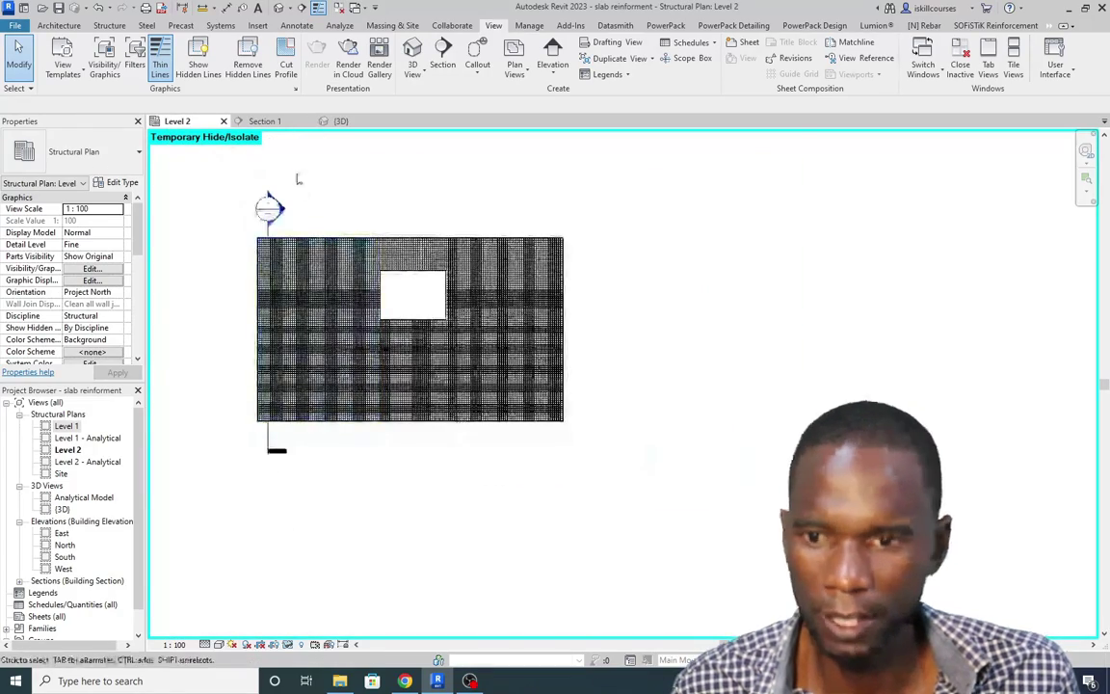
pyautogui.doubleClick(270, 207)
pyautogui.scroll(3, 713, 303)
pyautogui.scroll(-4, 732, 318)
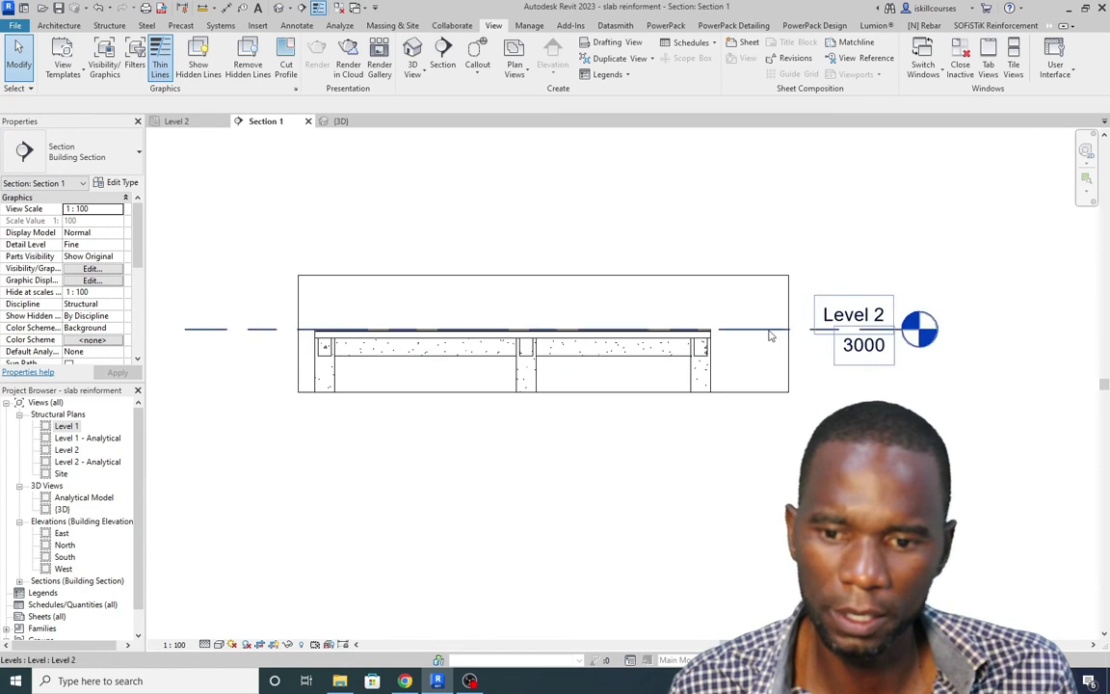
# Step: Select the whole slab structure in the section and filter the selection down to Structural Rebar only
pyautogui.scroll(3, 760, 339)
pyautogui.scroll(-3, 743, 342)
pyautogui.moveTo(718, 366); pyautogui.dragTo(275, 274)
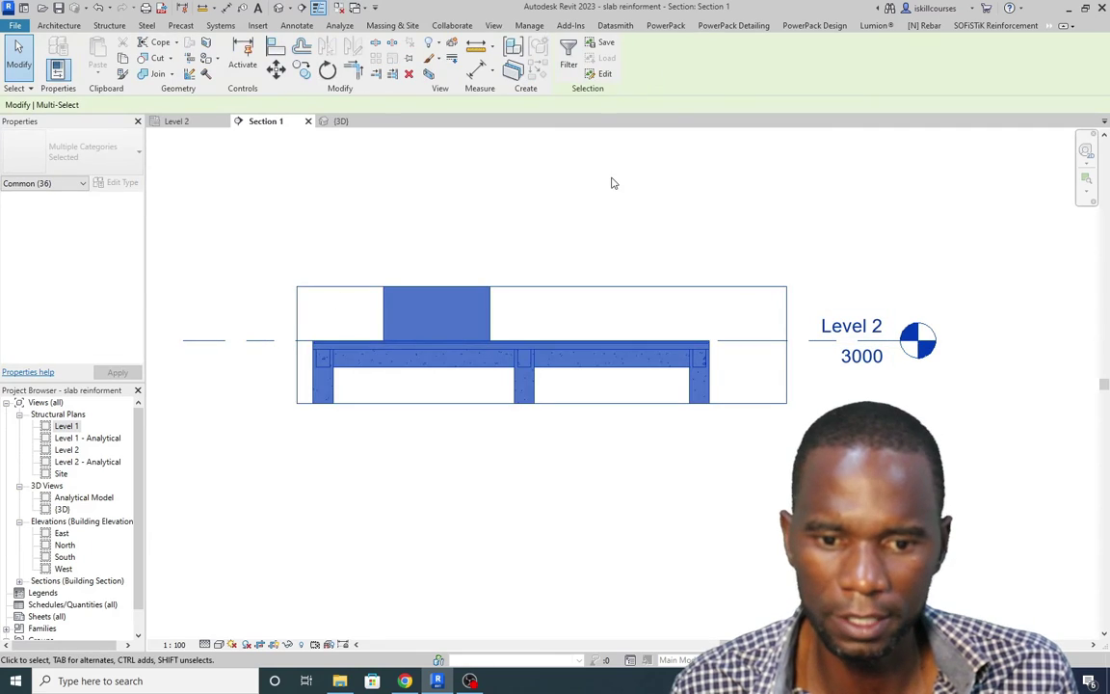
pyautogui.click(568, 56)
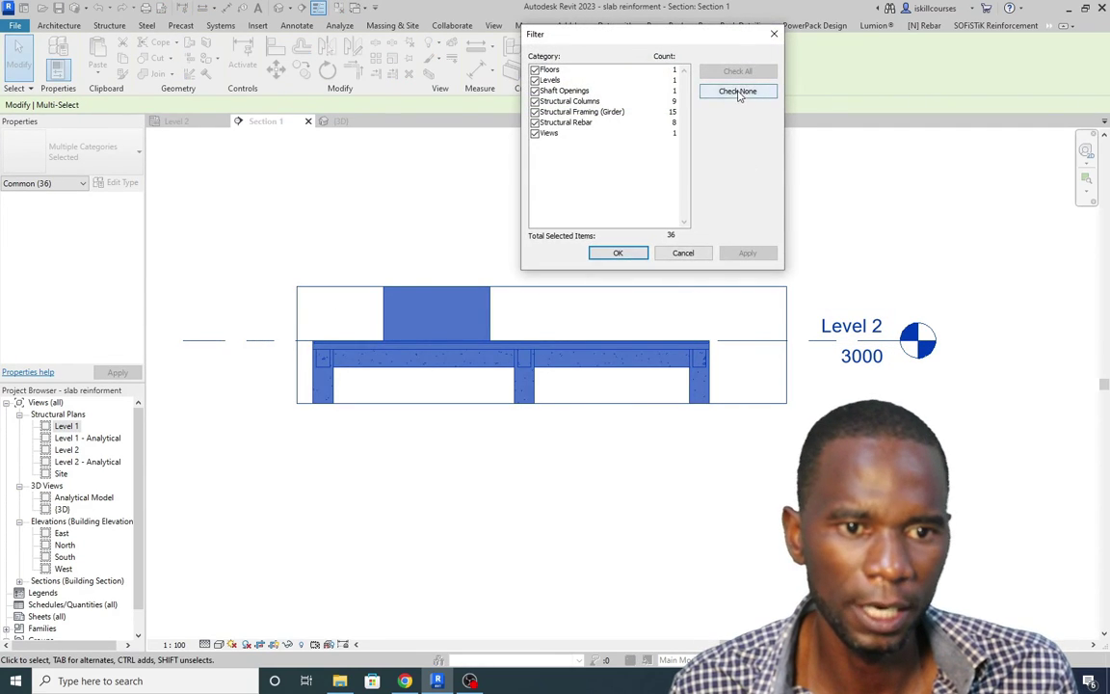
pyautogui.click(744, 252)
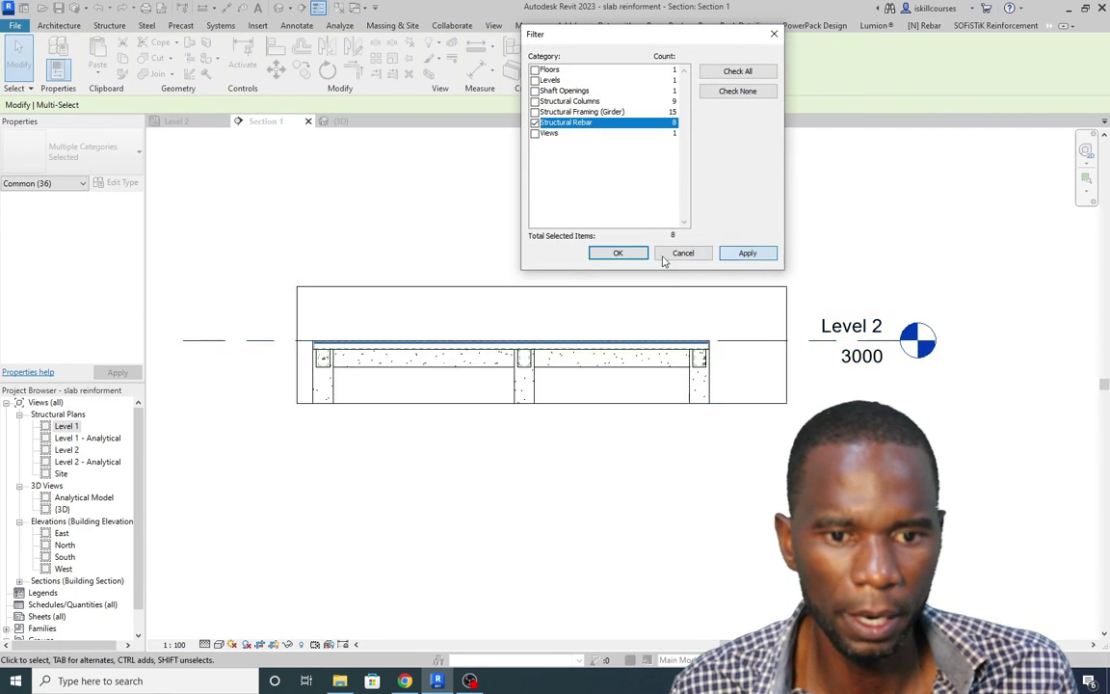
pyautogui.click(620, 254)
# Step: Mirror a copy of the selected top rebar sets to the slab's bottom about a drawn horizontal axis at mid-depth
pyautogui.scroll(5, 719, 364)
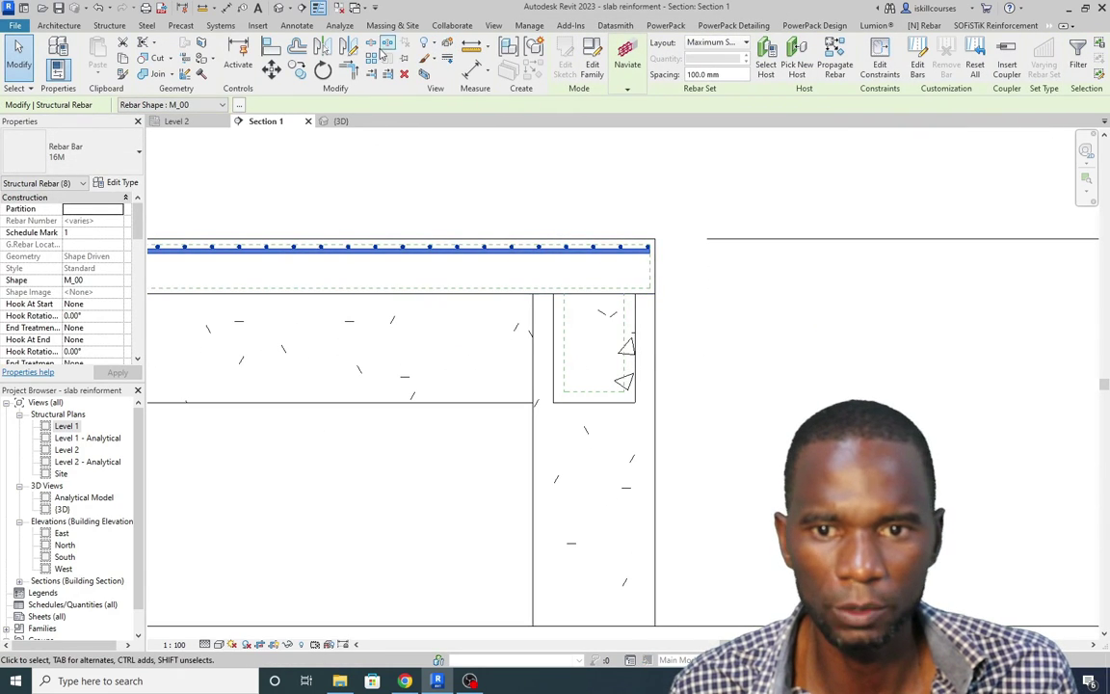
pyautogui.click(347, 47)
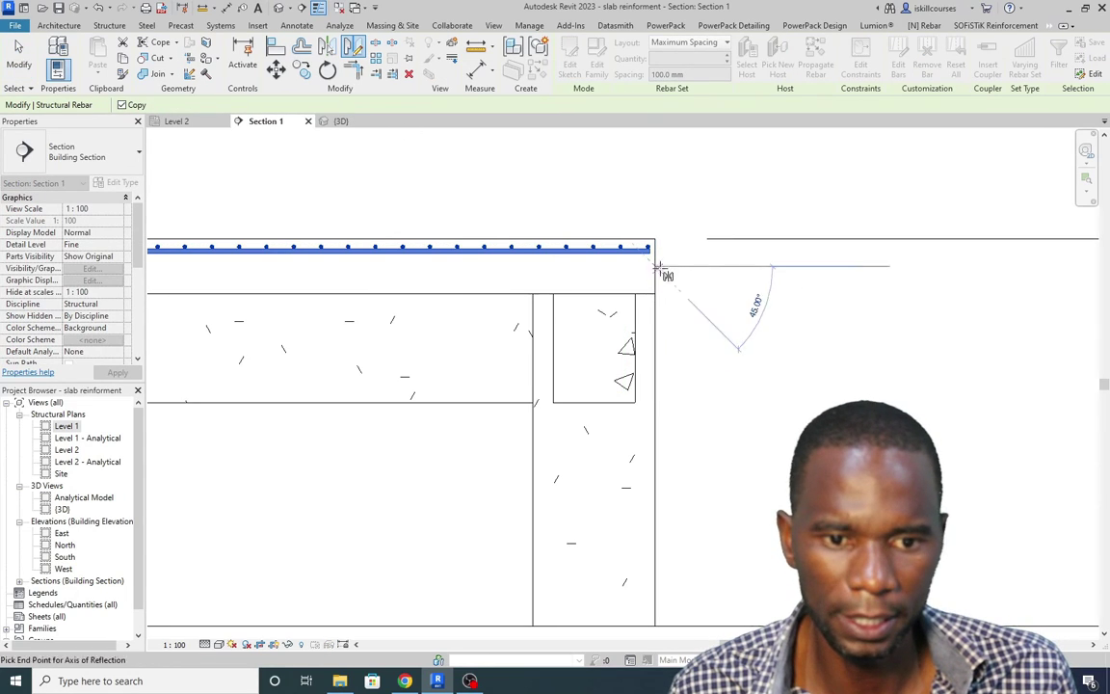
pyautogui.click(845, 349)
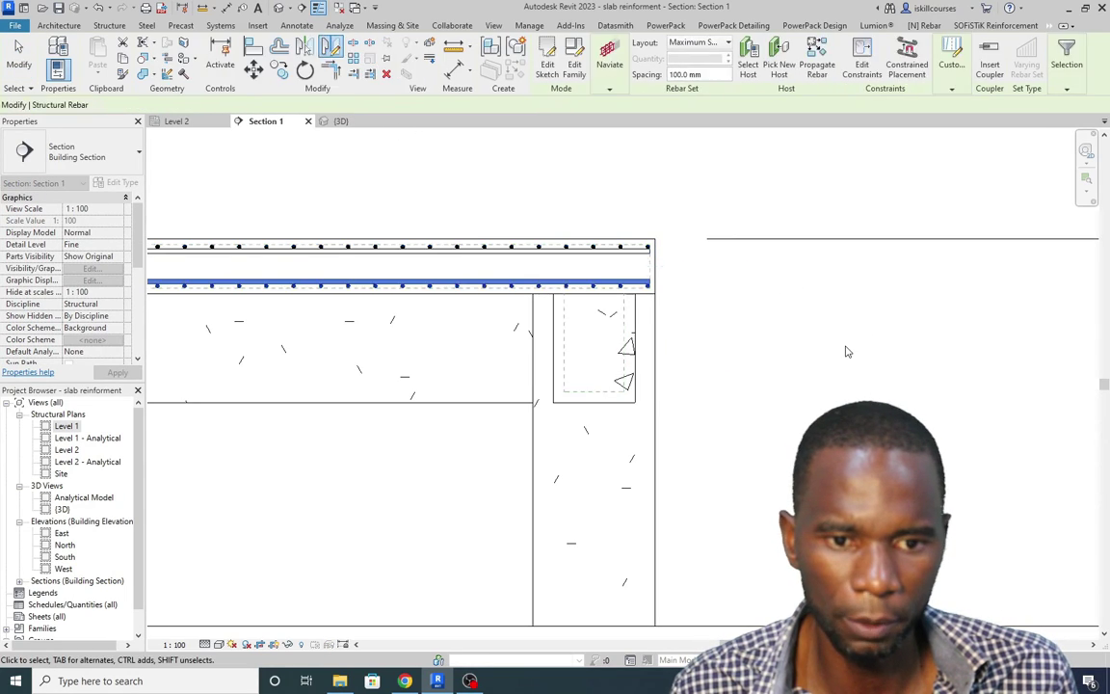
# Step: Clear the selection and examine the top and bottom bar layers at the slab edge and along the section
pyautogui.press('t')
pyautogui.press('l')
pyautogui.scroll(2, 643, 286)
pyautogui.scroll(2, 643, 286)
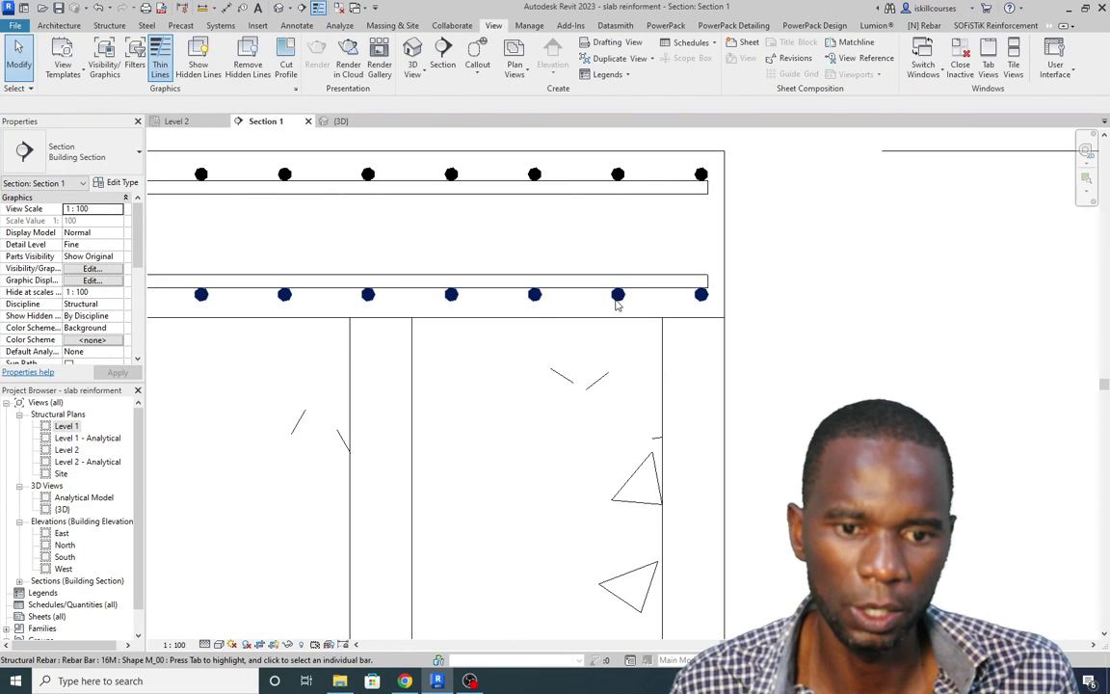
pyautogui.click(628, 293)
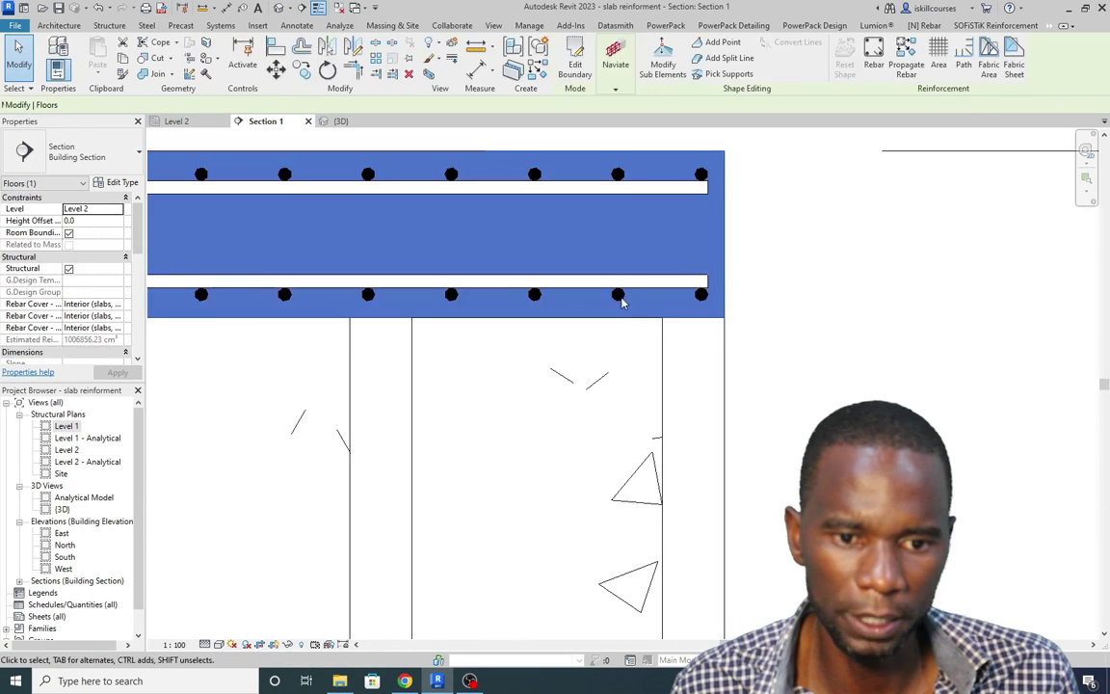
pyautogui.click(764, 298)
pyautogui.scroll(-3, 643, 313)
pyautogui.scroll(-3, 643, 313)
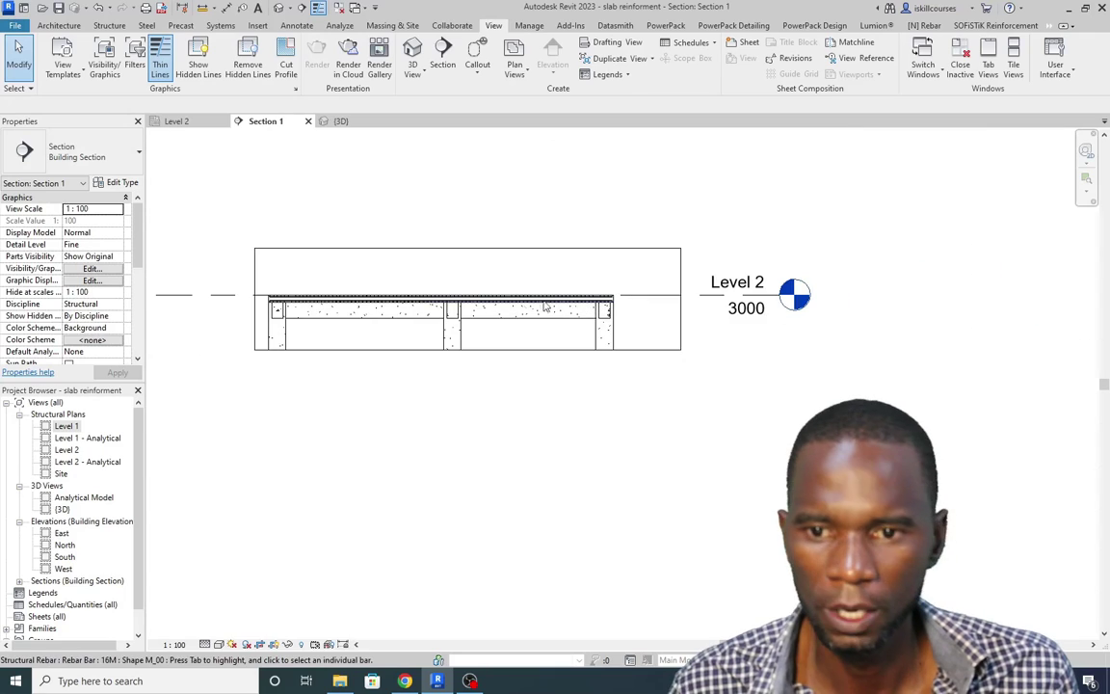
pyautogui.scroll(5, 421, 286)
pyautogui.scroll(-3, 372, 303)
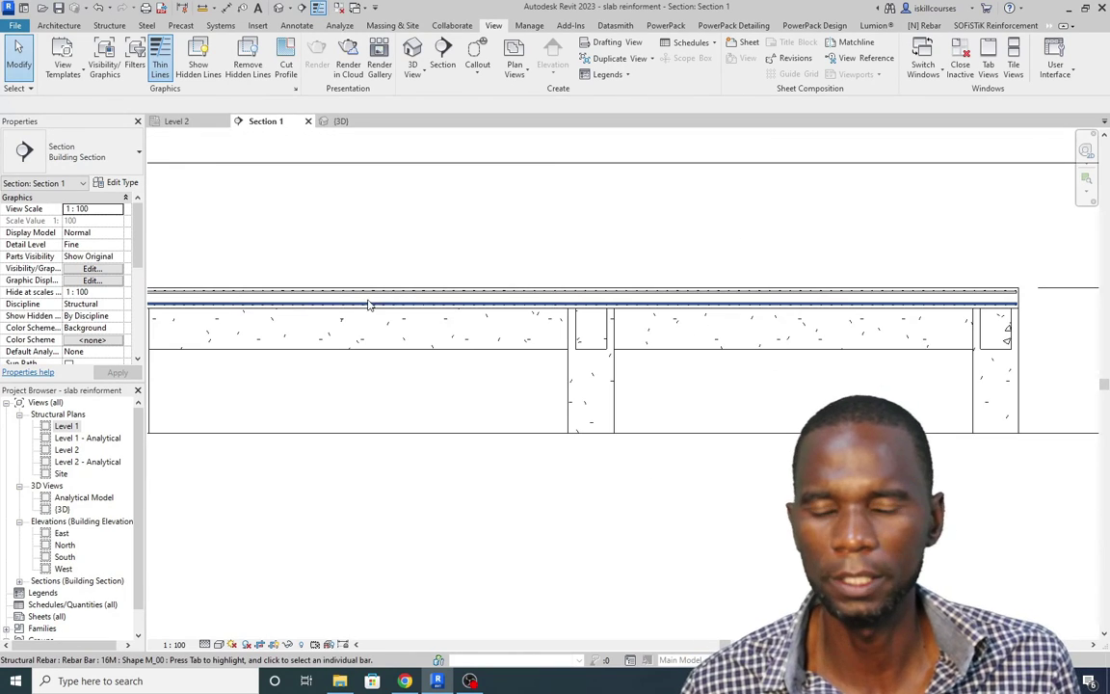
pyautogui.scroll(-2, 374, 301)
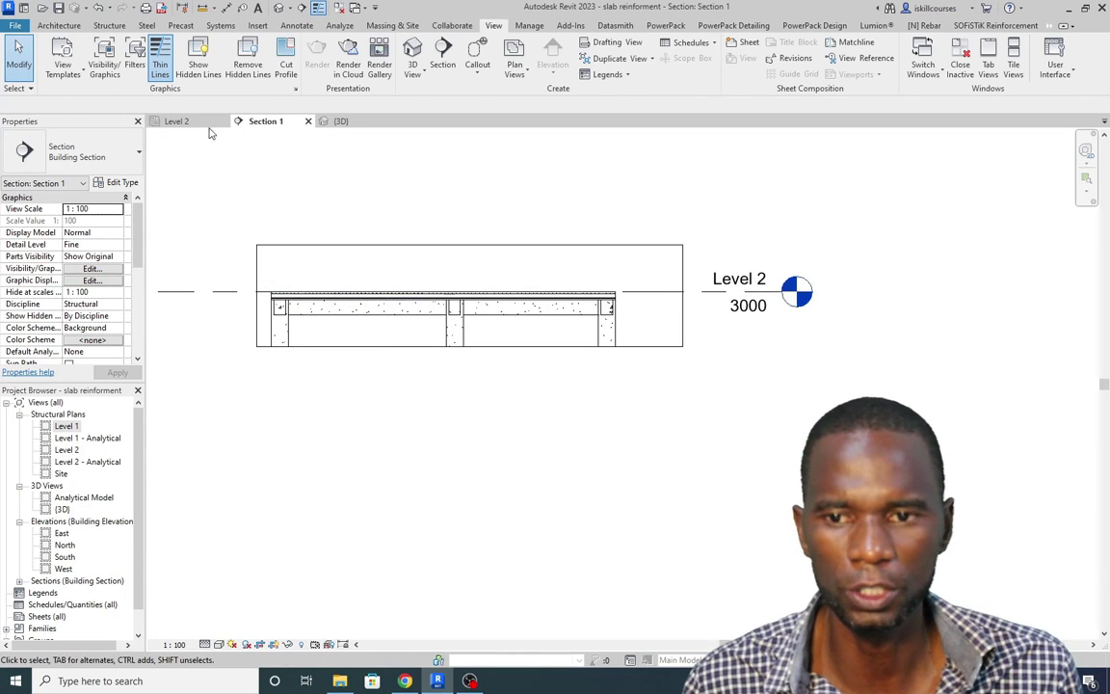
# Step: Switch to the Level 2 plan and check the bar layout around the slab opening
pyautogui.click(176, 122)
pyautogui.scroll(3, 400, 294)
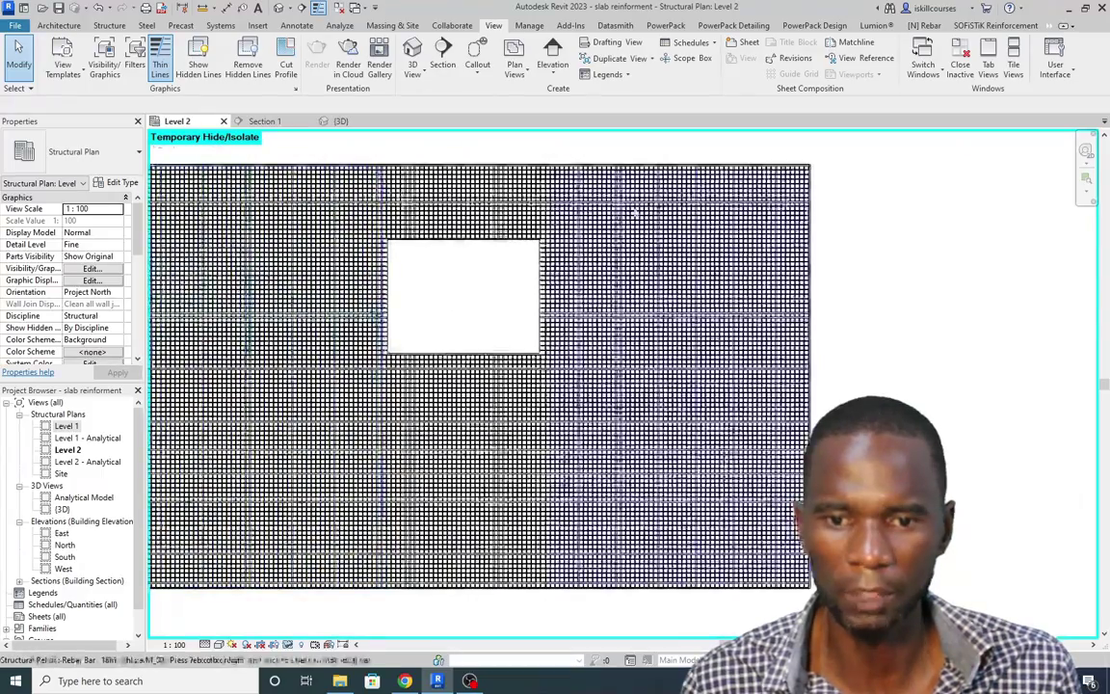
pyautogui.scroll(-3, 503, 258)
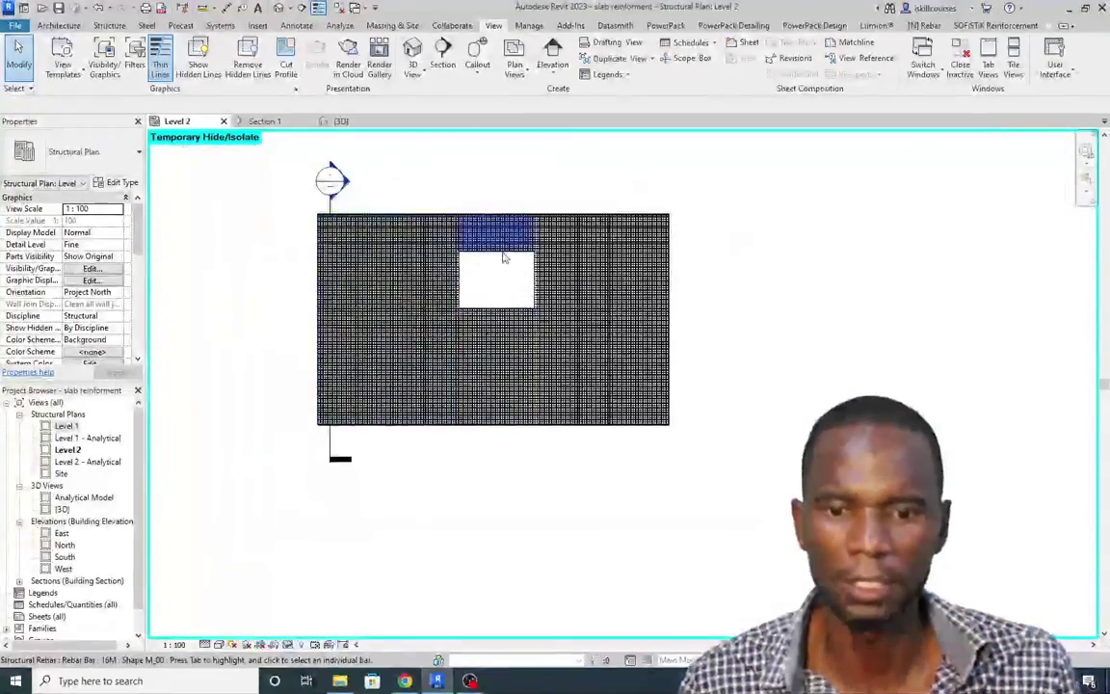
pyautogui.scroll(3, 503, 258)
pyautogui.scroll(-2, 500, 317)
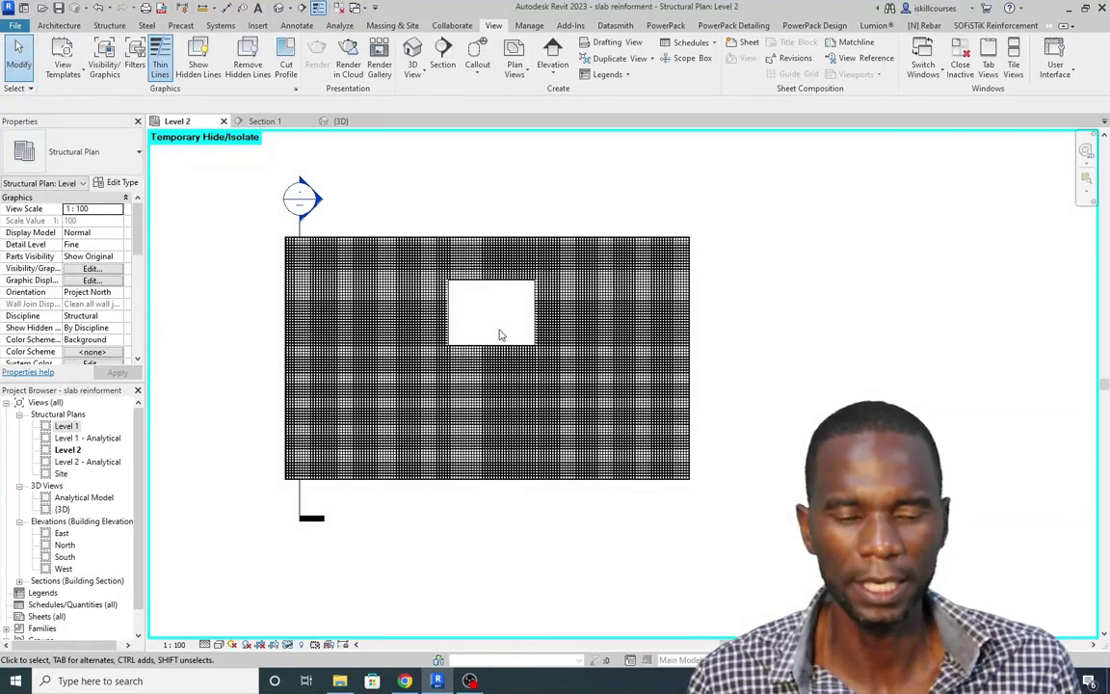